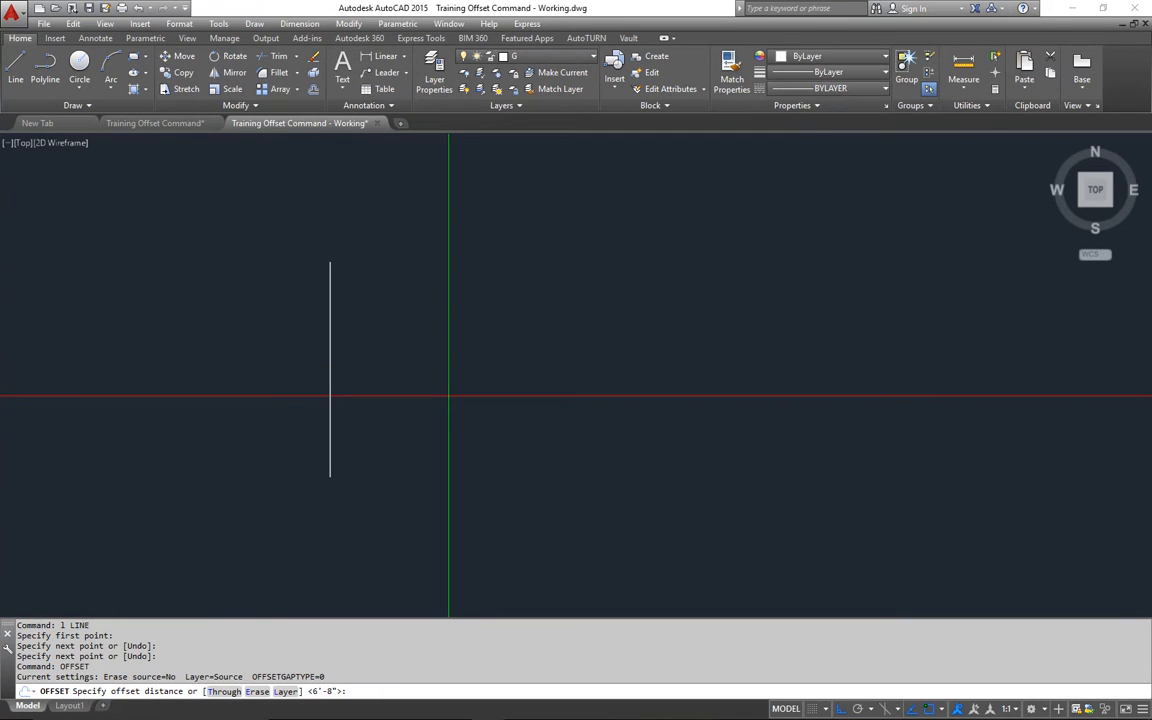
Offset the vertical line by 10' twice to the right in succession, and once to the left of the original
{"action": "type", "text": "'"}
{"action": "key", "text": "Return"}
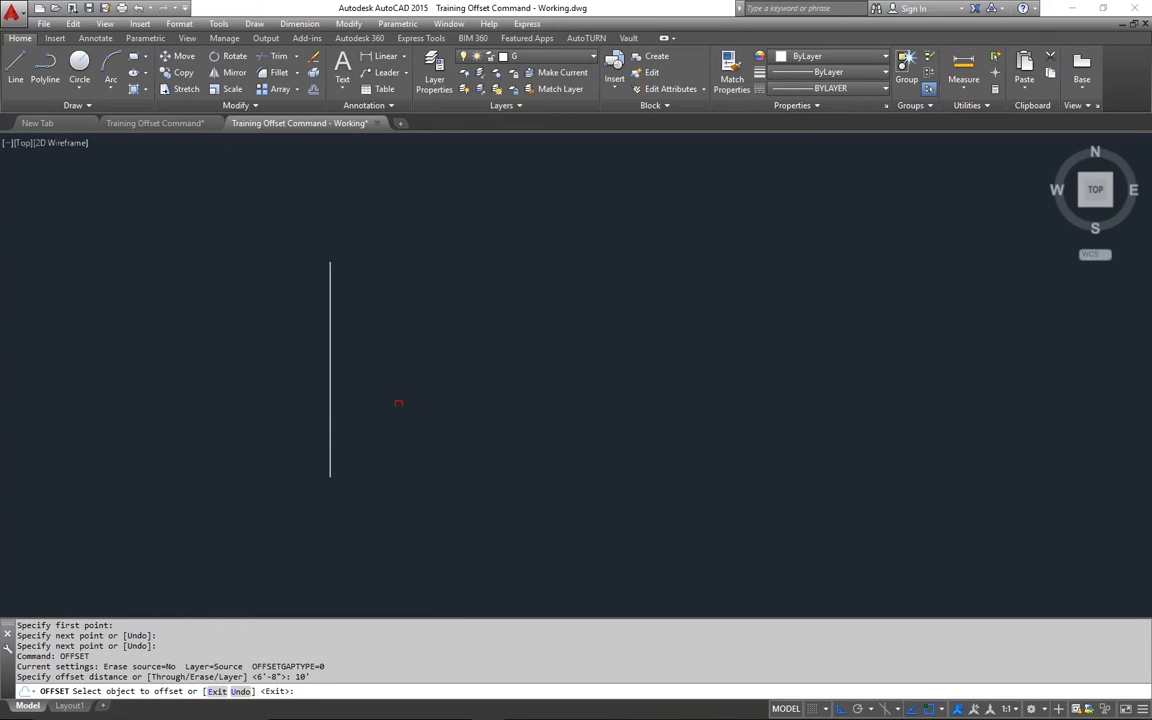
{"action": "left_click", "coordinate": [330, 366]}
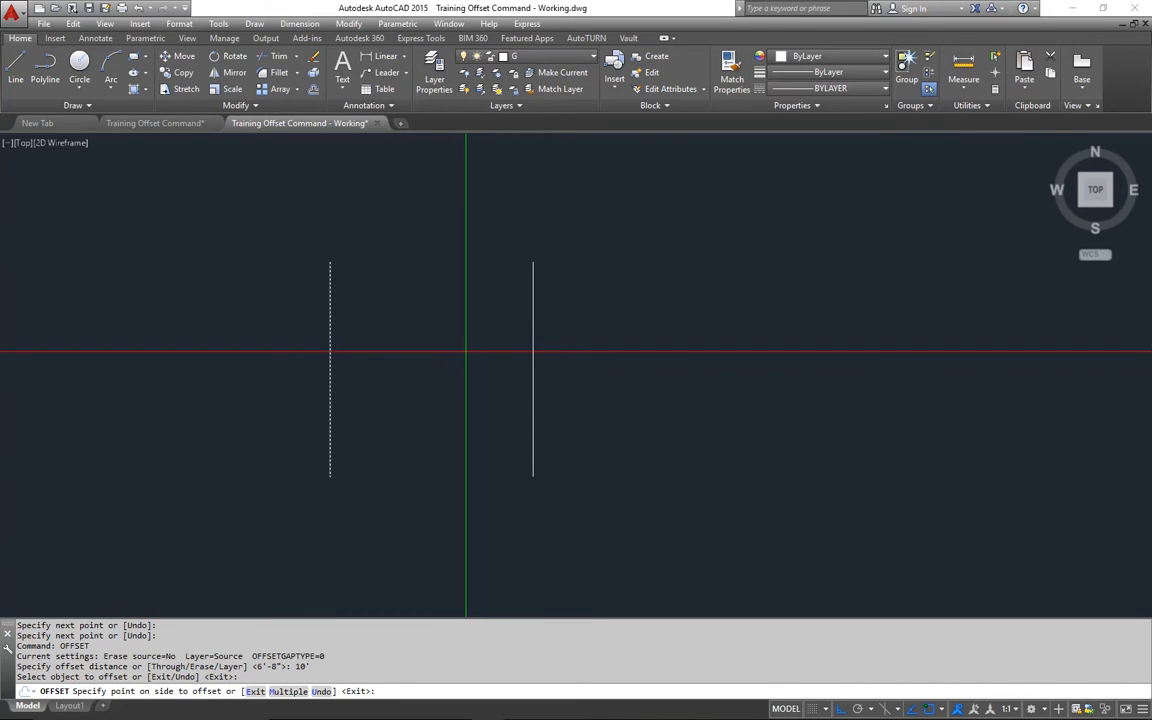
{"action": "left_click", "coordinate": [465, 350]}
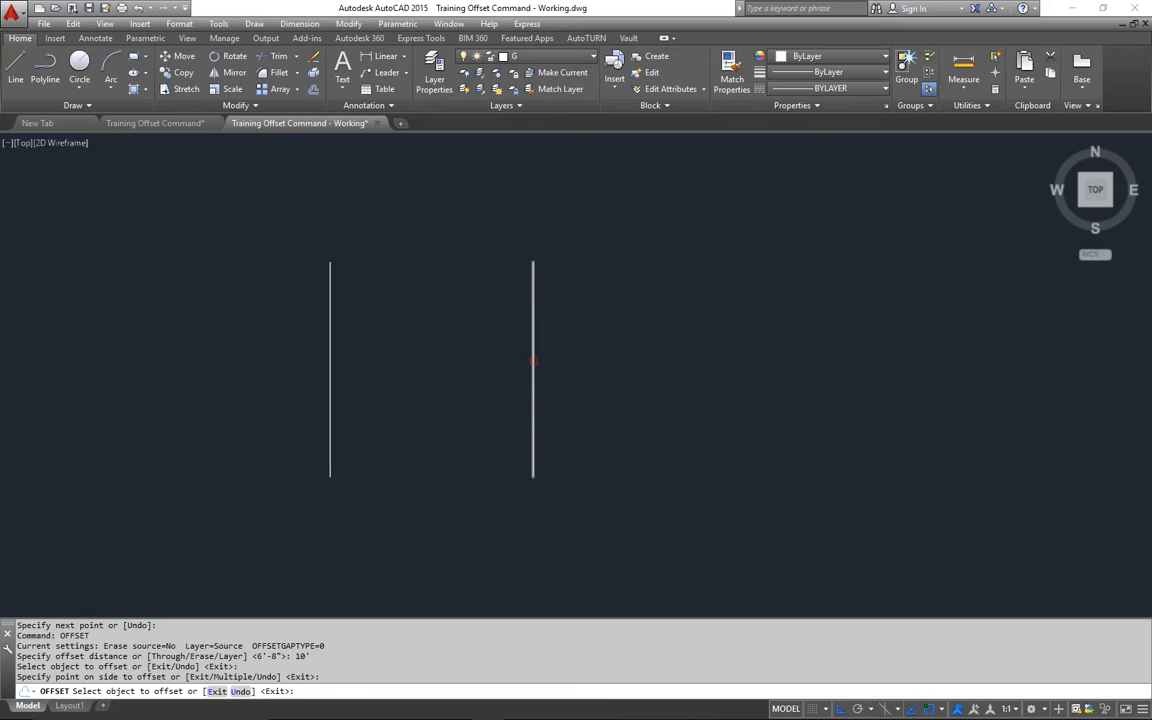
{"action": "left_click", "coordinate": [533, 361]}
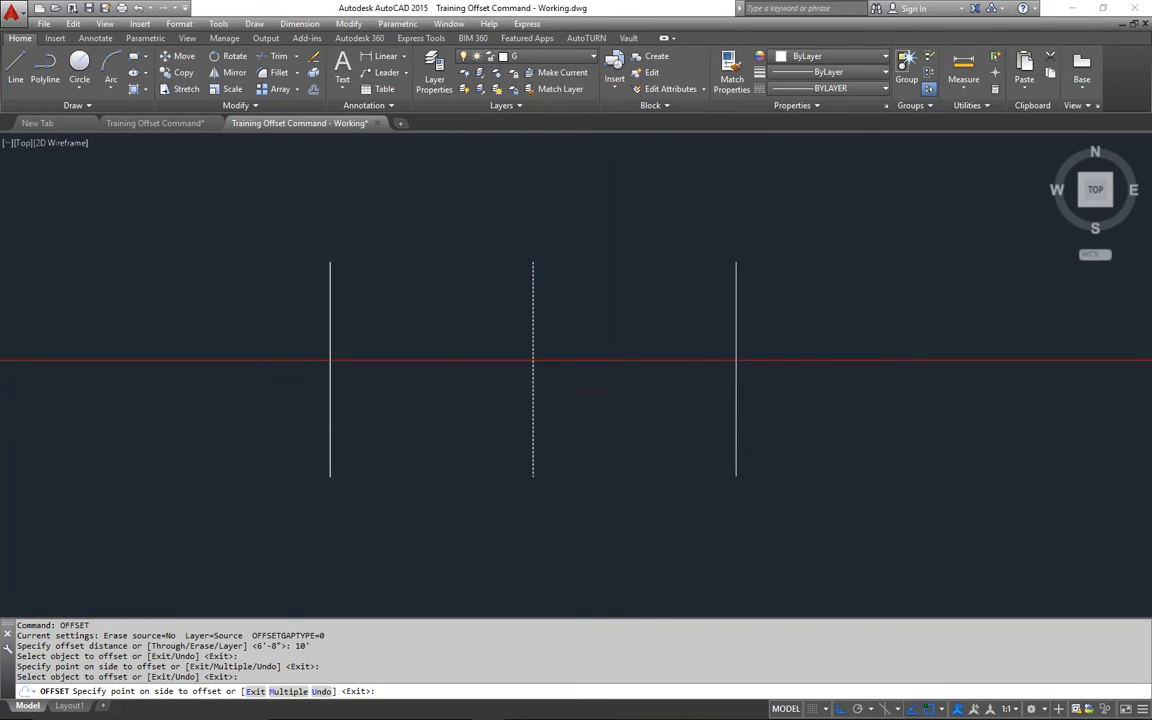
{"action": "left_click", "coordinate": [651, 360]}
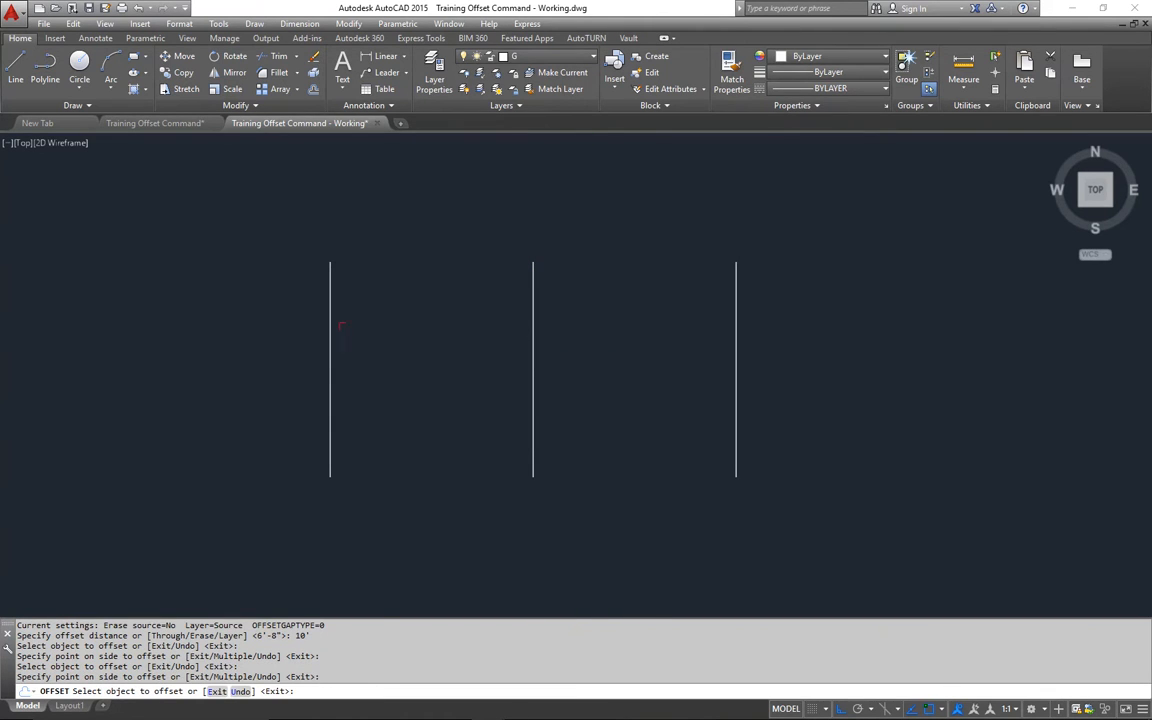
{"action": "left_click", "coordinate": [331, 327]}
{"action": "left_click", "coordinate": [230, 316]}
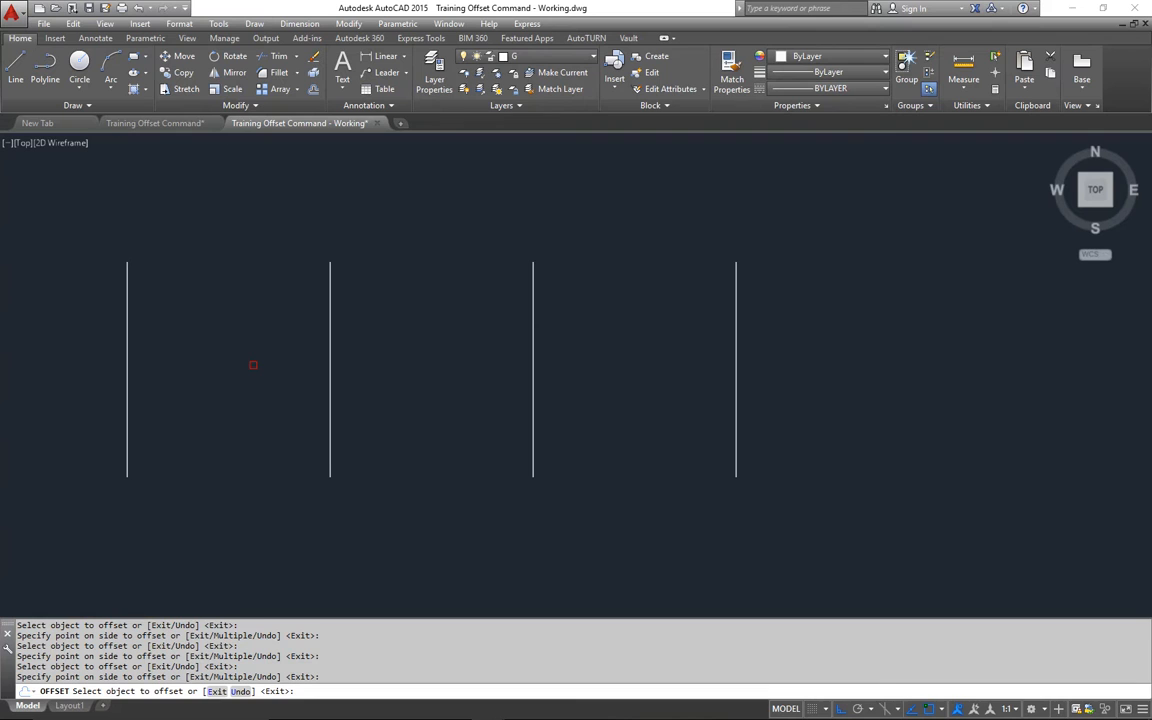
{"action": "key", "text": "Return"}
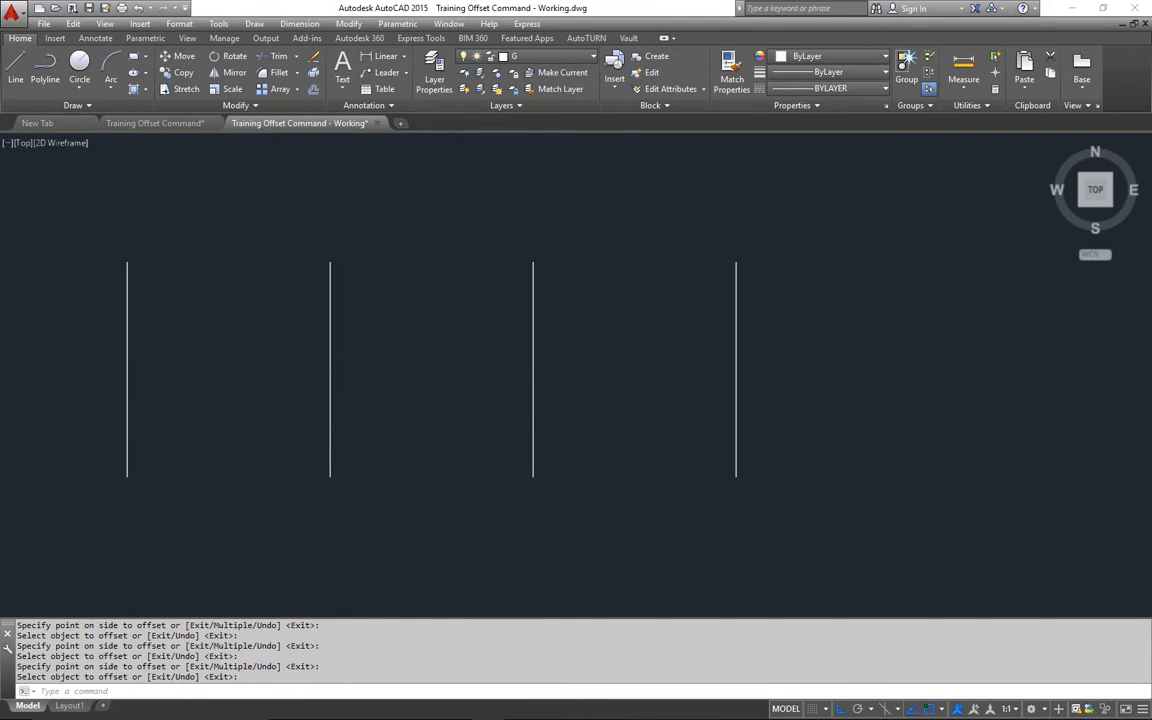
Erase all the vertical lines, including the original one, to clear the drawing
{"action": "left_click", "coordinate": [789, 320]}
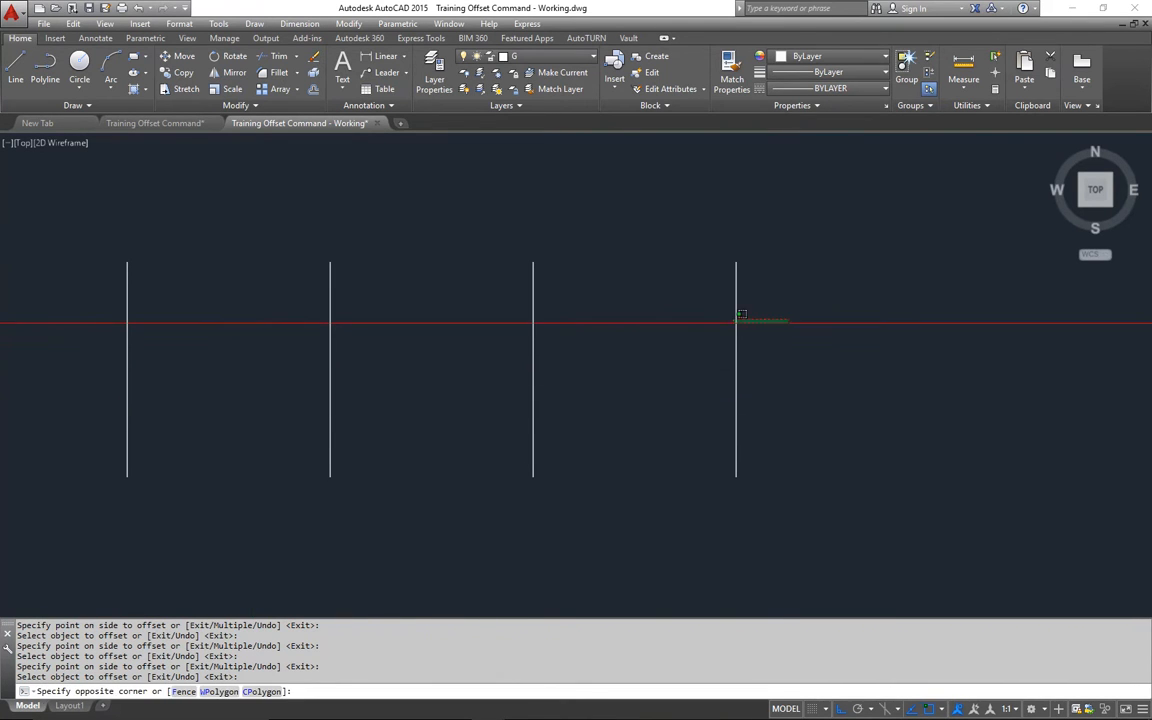
{"action": "left_click", "coordinate": [75, 344]}
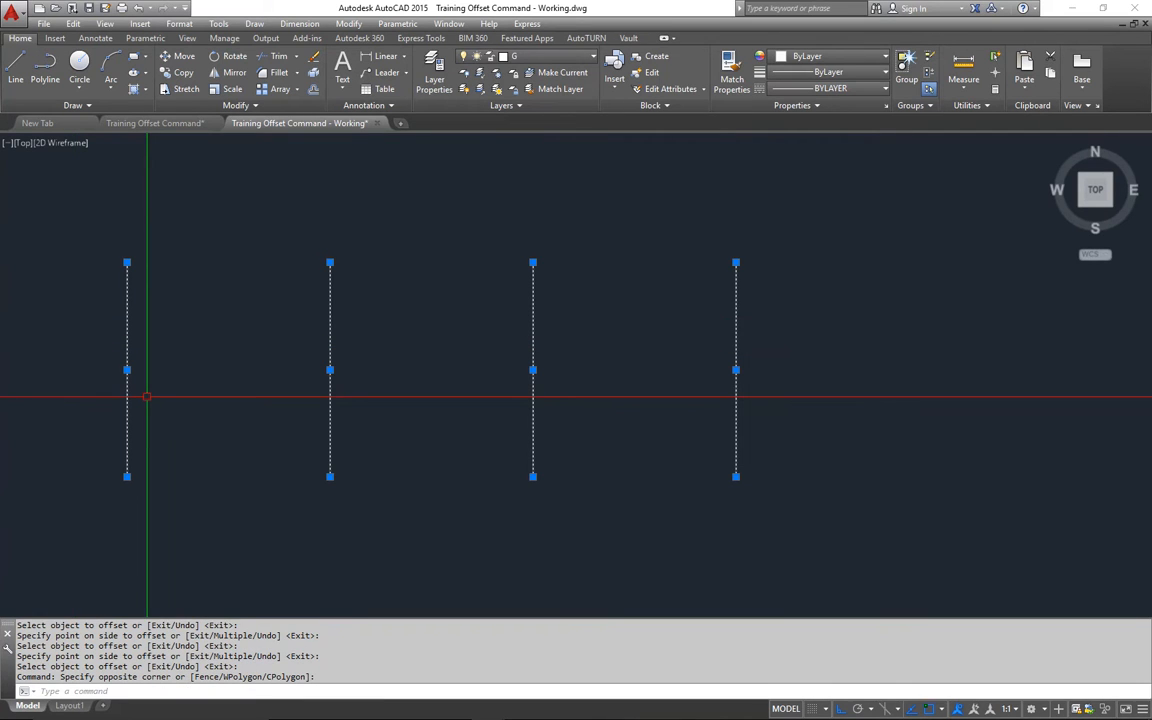
{"action": "key", "text": "Delete"}
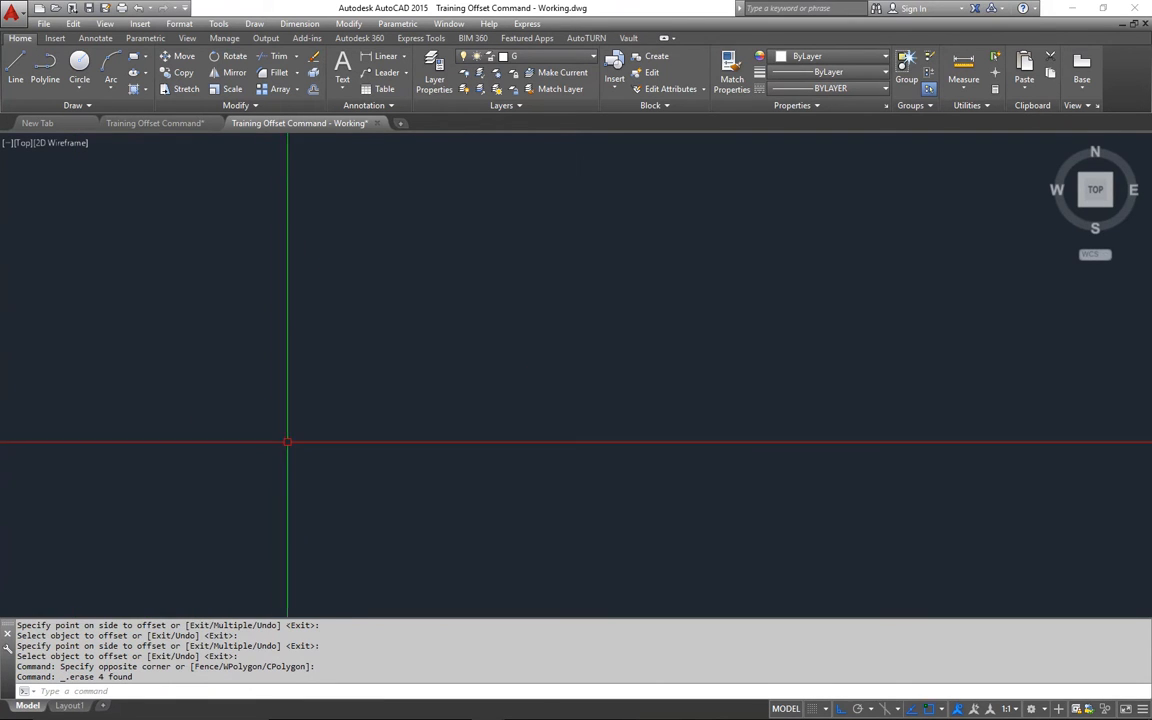
Draw a single vertical line in the left part of the empty drawing with Ortho on
{"action": "type", "text": "l"}
{"action": "key", "text": "Return"}
{"action": "left_click", "coordinate": [267, 275]}
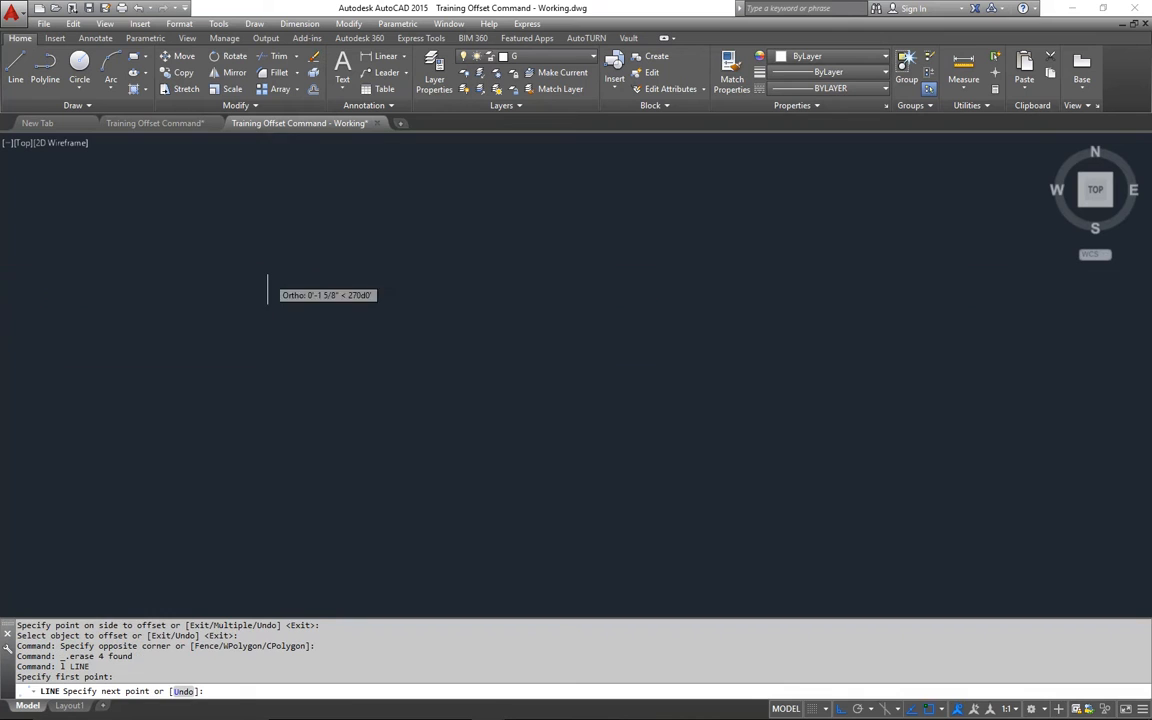
{"action": "left_click", "coordinate": [319, 497]}
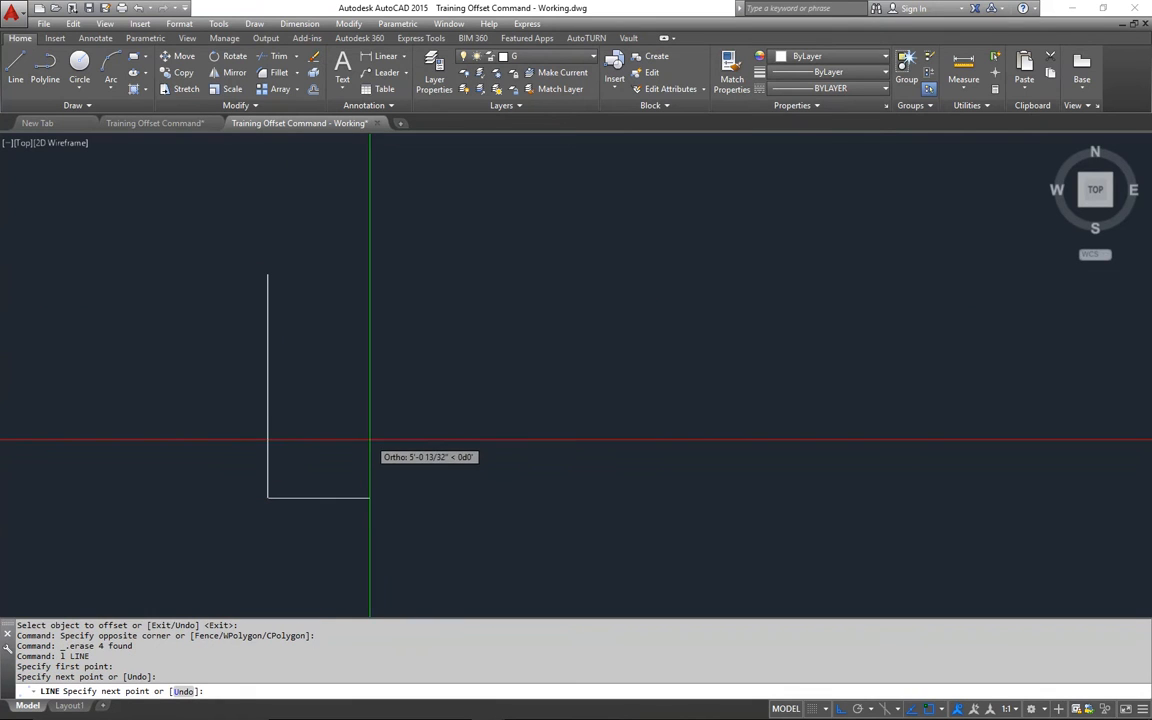
{"action": "key", "text": "Return"}
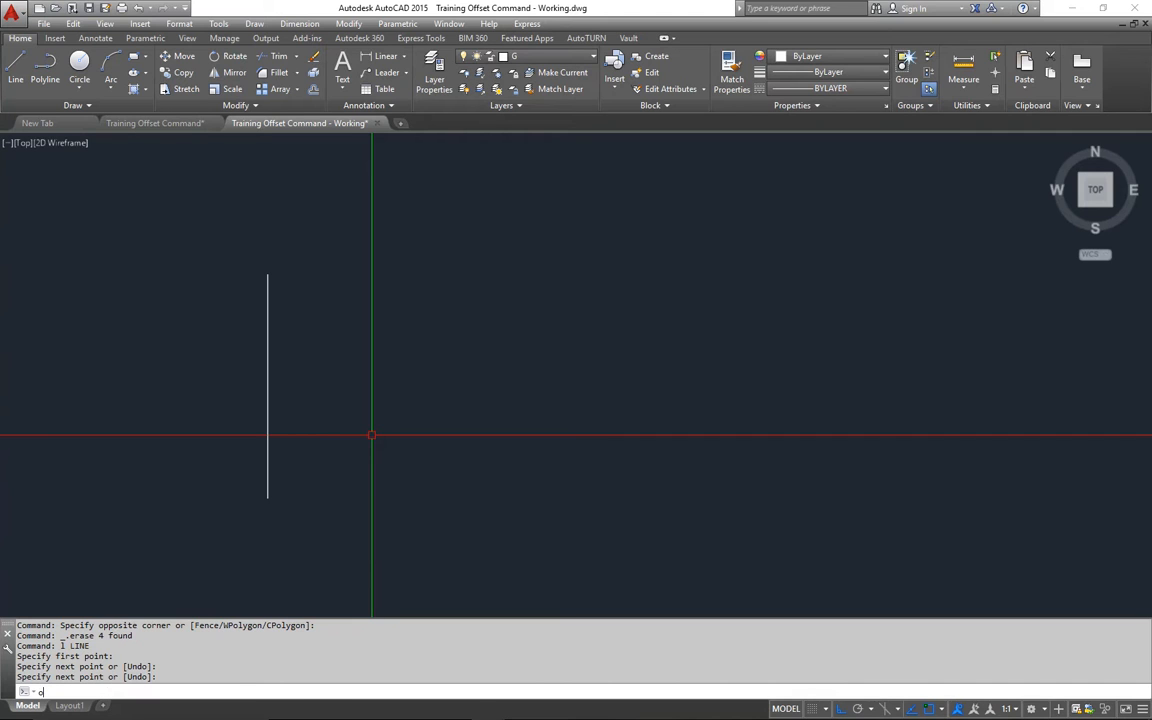
Offset the vertical line repeatedly to the right at 10' spacing with the Multiple option, making eleven copies
{"action": "key", "text": "Return"}
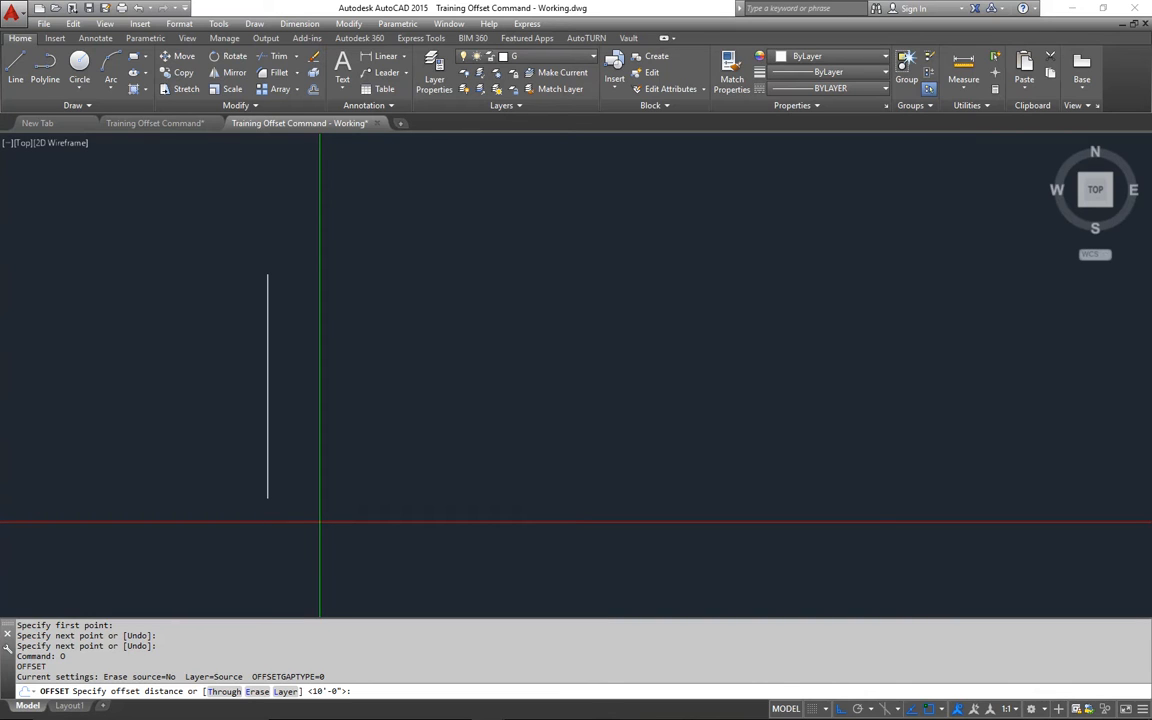
{"action": "key", "text": "Return"}
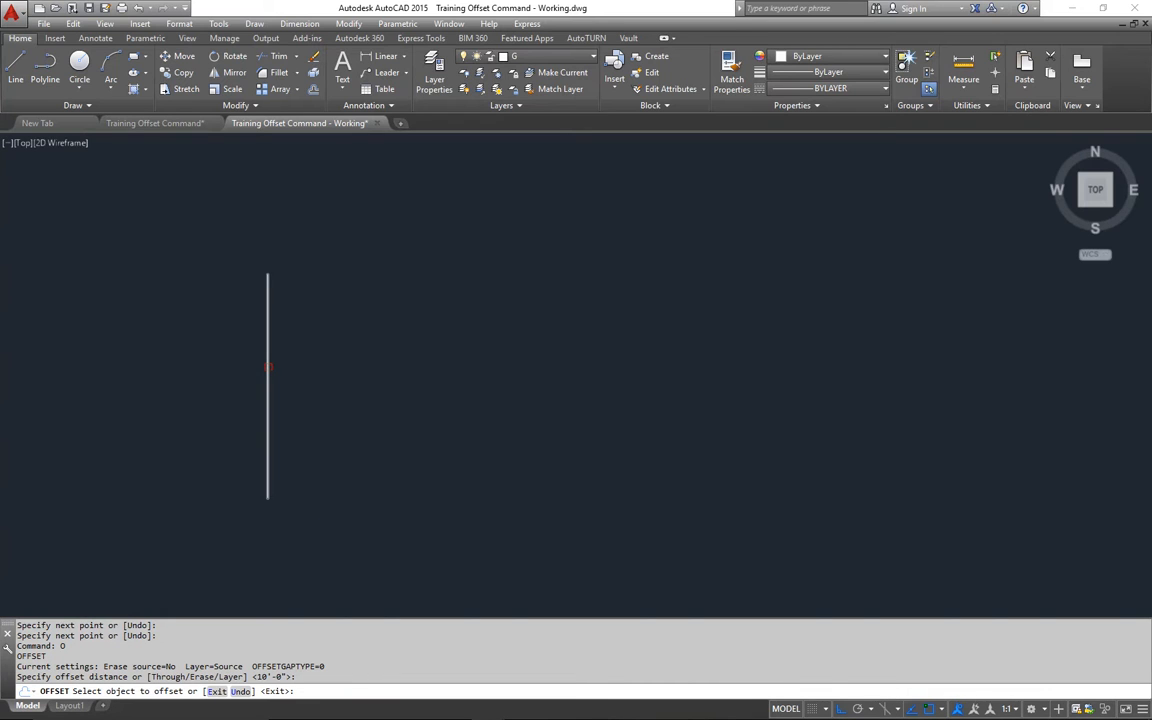
{"action": "left_click", "coordinate": [268, 367]}
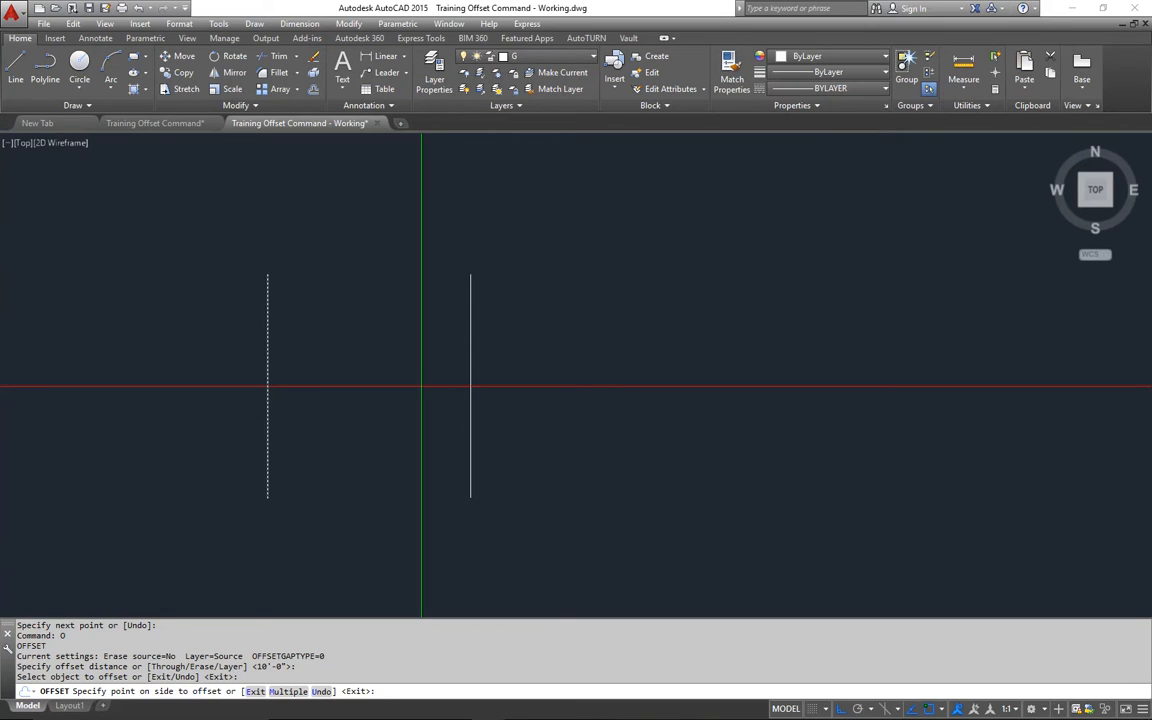
{"action": "key", "text": "Return"}
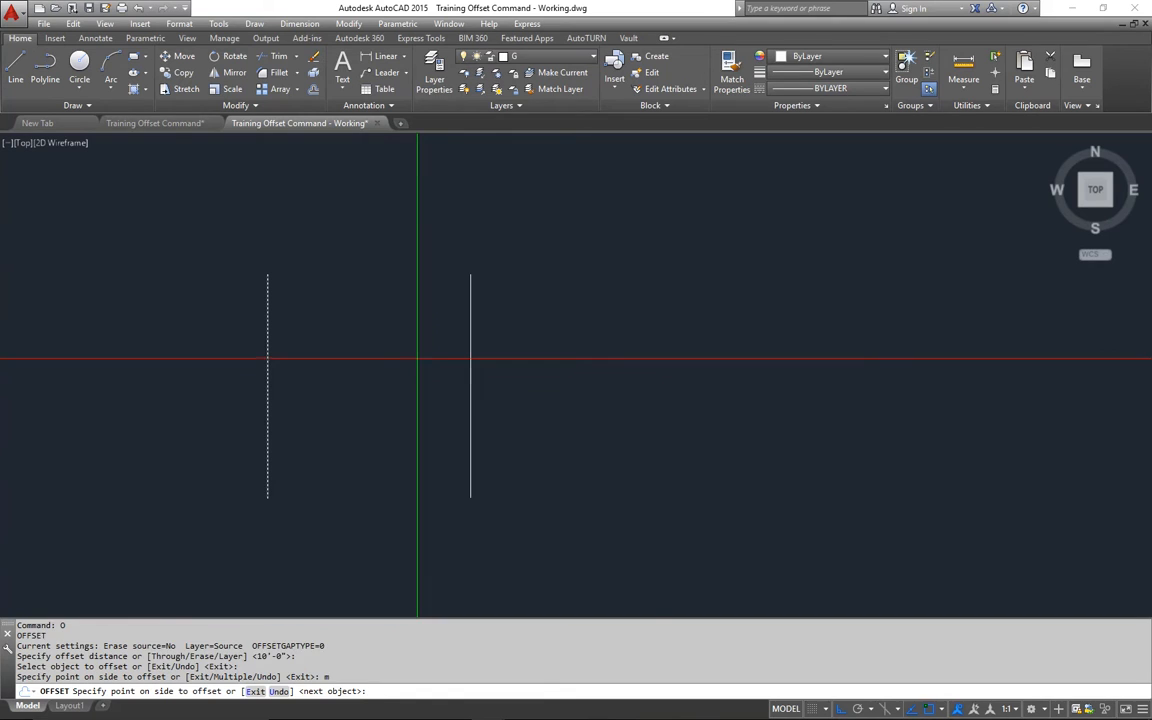
{"action": "left_click", "coordinate": [560, 362]}
{"action": "left_click", "coordinate": [620, 362]}
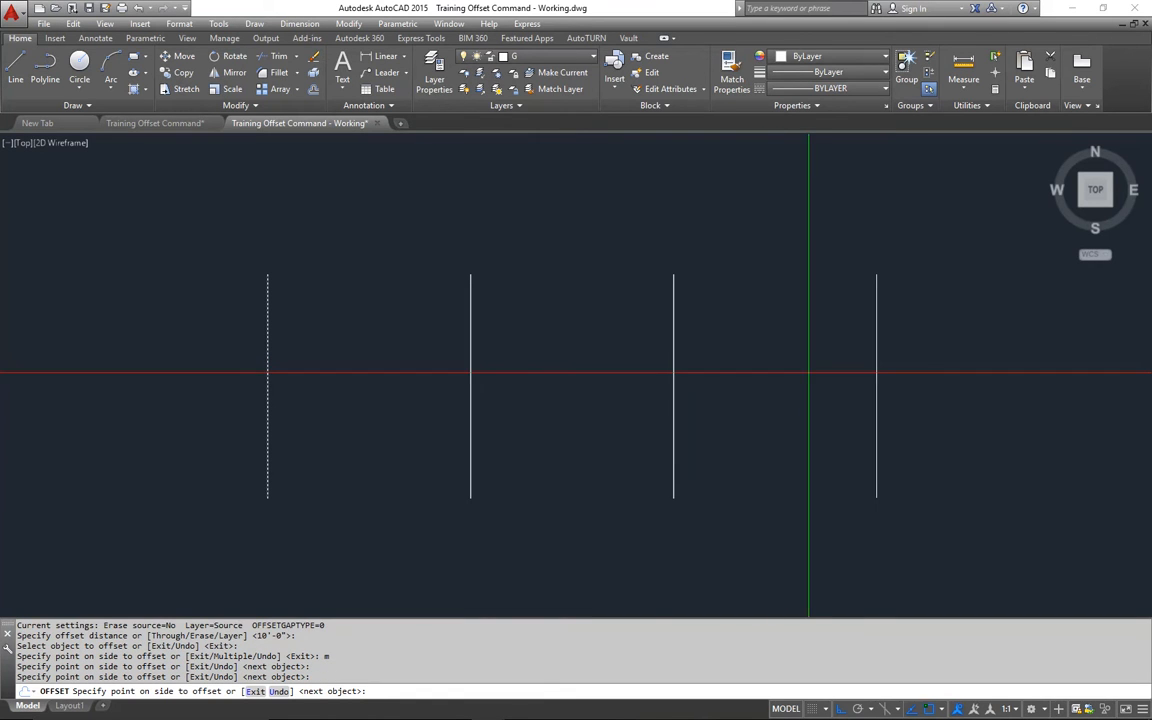
{"action": "left_click", "coordinate": [806, 380]}
{"action": "scroll", "coordinate": [807, 385], "scroll_direction": "down", "scroll_amount": 2}
{"action": "middle_click_drag", "start_coordinate": [800, 386], "coordinate": [643, 381]}
{"action": "left_click_drag", "start_coordinate": [643, 381], "coordinate": [420, 359]}
{"action": "scroll", "coordinate": [432, 358], "scroll_direction": "down", "scroll_amount": 4}
{"action": "left_click", "coordinate": [510, 373]}
{"action": "left_click", "coordinate": [563, 373]}
{"action": "left_click", "coordinate": [615, 374]}
{"action": "left_click", "coordinate": [668, 375]}
{"action": "left_click", "coordinate": [725, 377]}
{"action": "left_click", "coordinate": [775, 379]}
{"action": "left_click", "coordinate": [824, 381]}
{"action": "left_click", "coordinate": [871, 383]}
{"action": "left_click", "coordinate": [908, 385]}
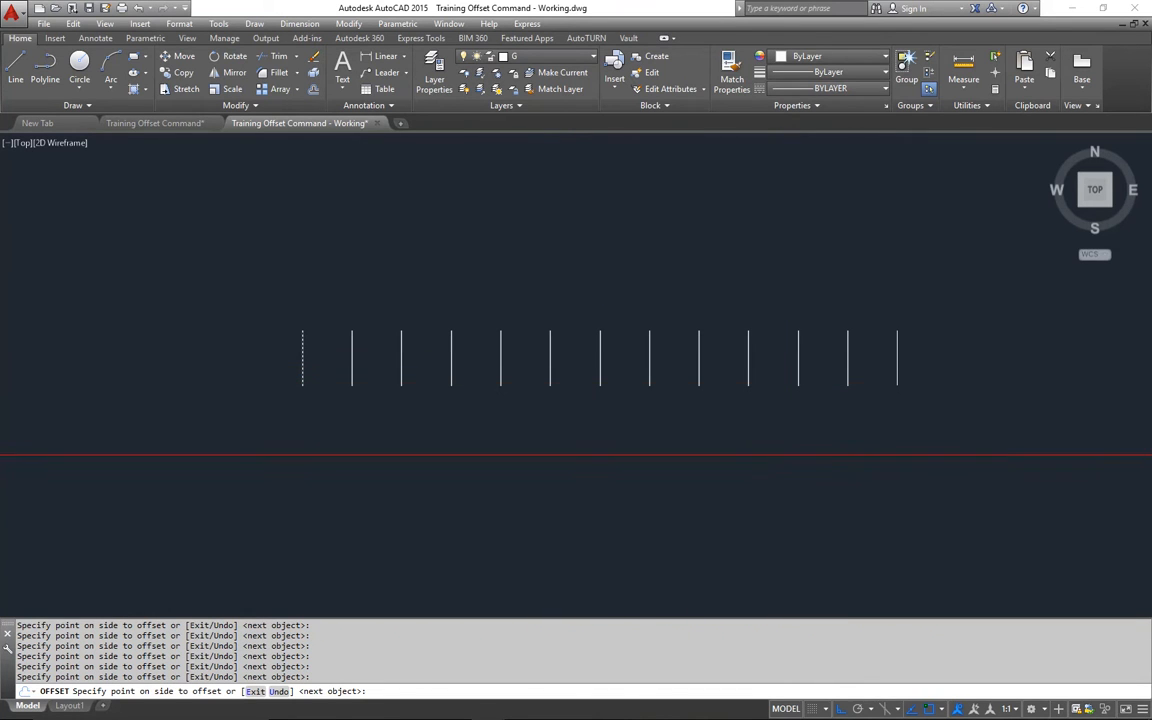
{"action": "key", "text": "Return"}
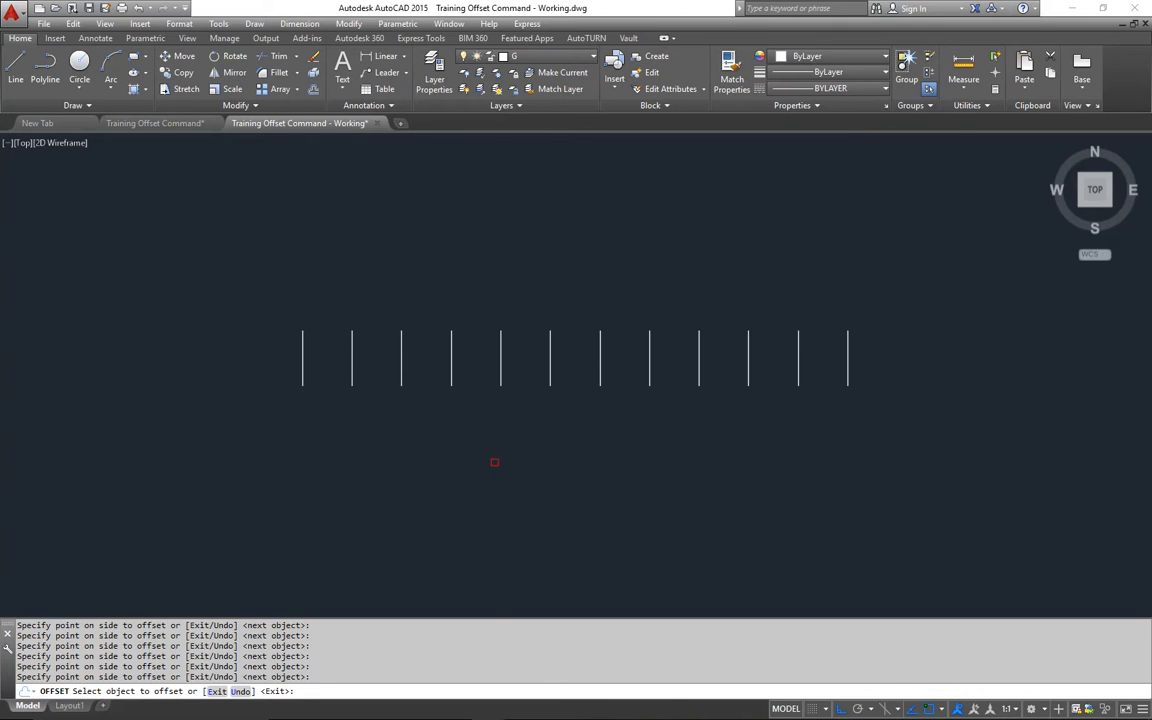
{"action": "key", "text": "Return"}
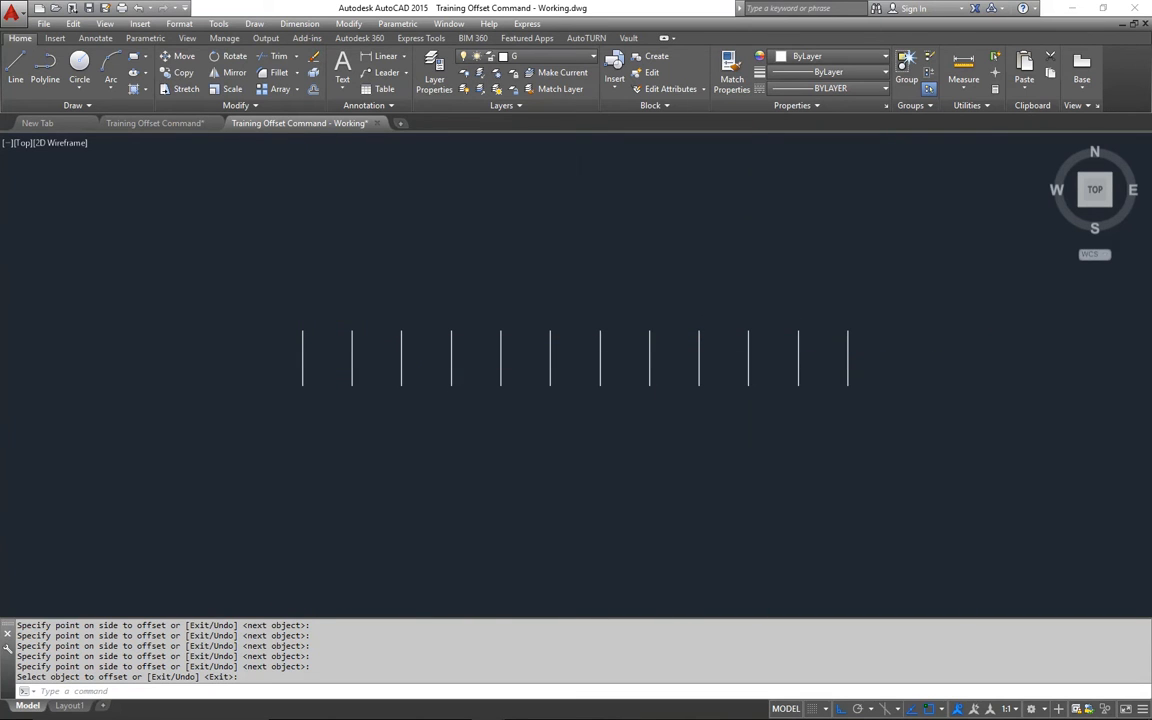
Erase the whole row of evenly spaced vertical lines
{"action": "left_click", "coordinate": [882, 343]}
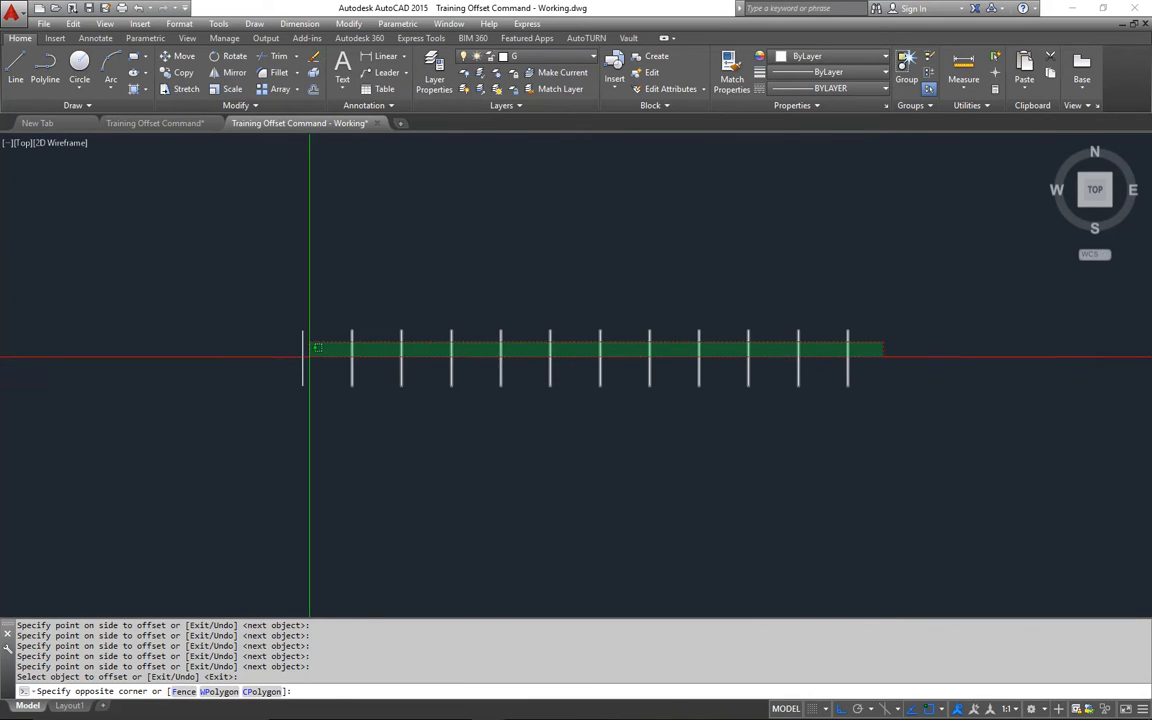
{"action": "left_click", "coordinate": [294, 388]}
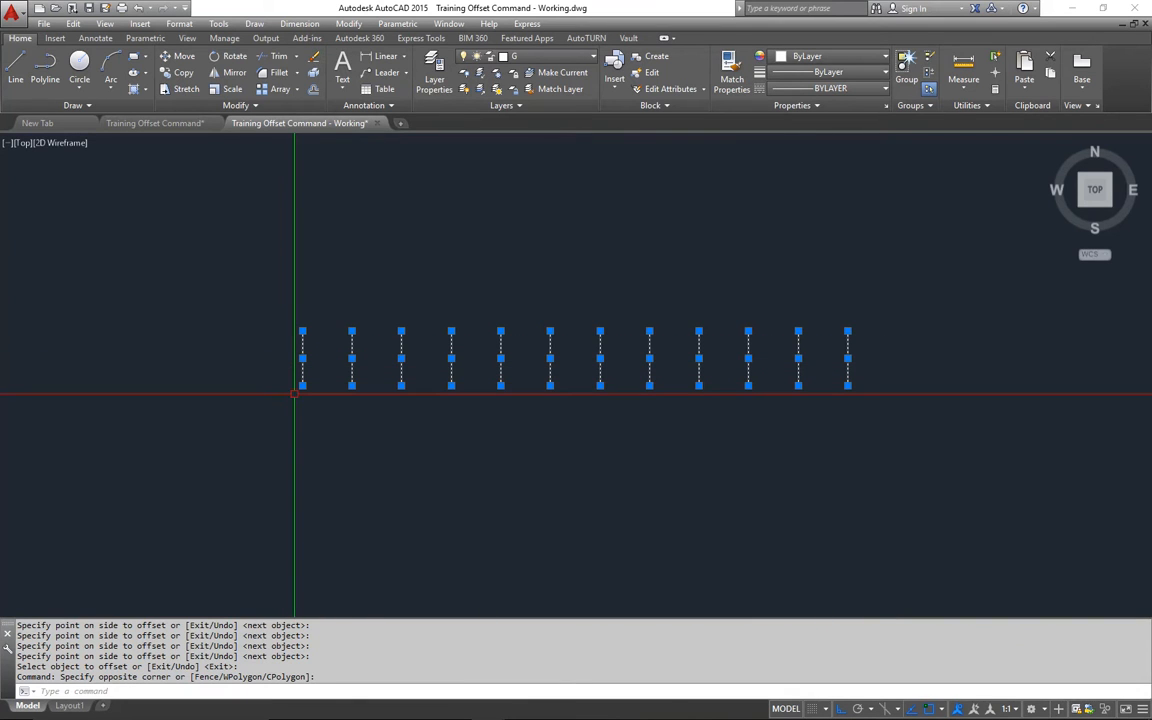
{"action": "key", "text": "Delete"}
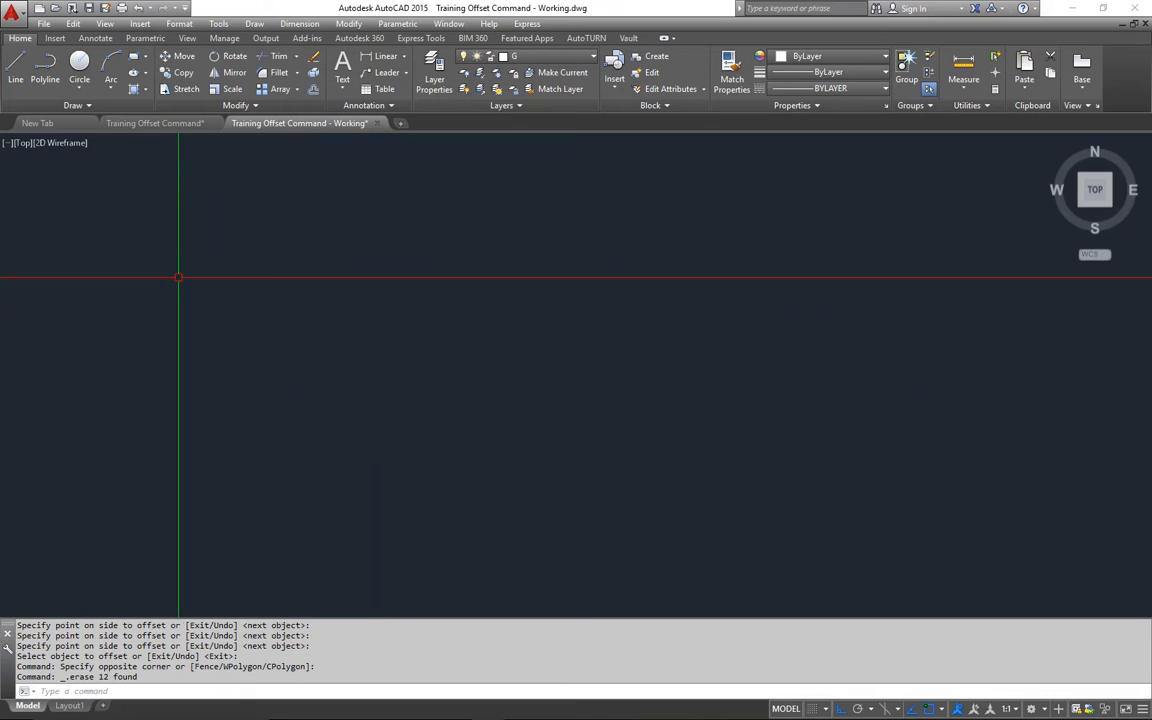
Check the dimensioned house elevation in Training Offset Command and draw a 30' horizontal baseline from 0,0 to the right in the working drawing
{"action": "left_click", "coordinate": [158, 121]}
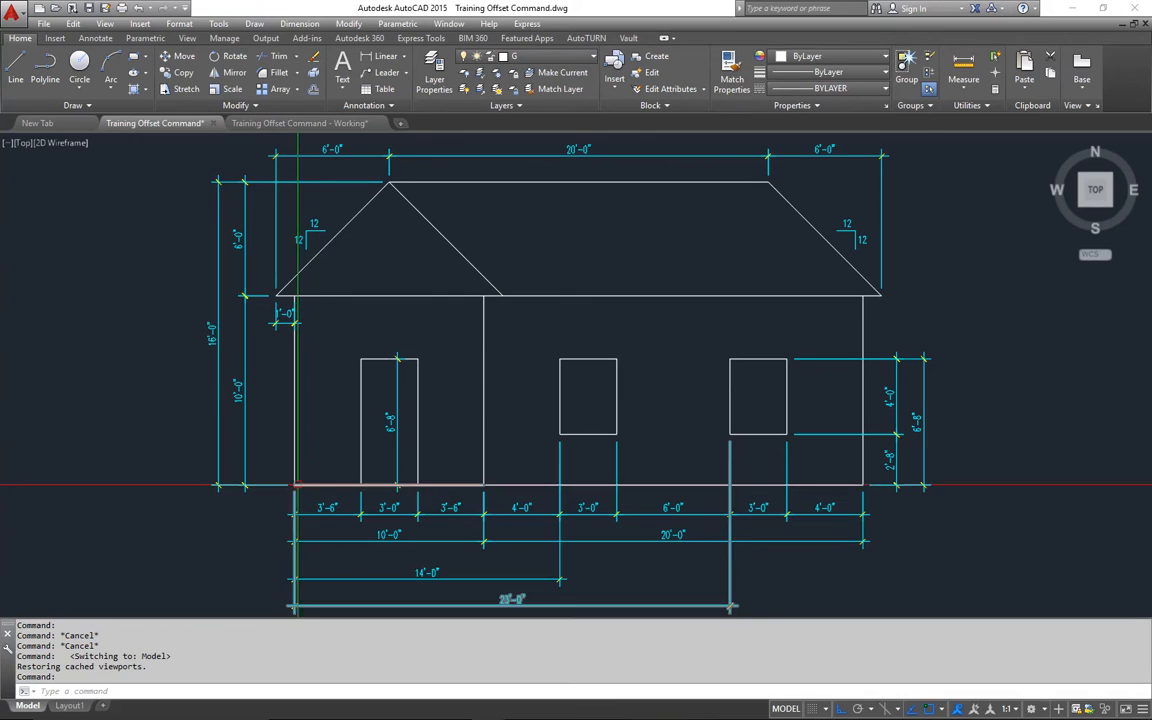
{"action": "left_click", "coordinate": [300, 123]}
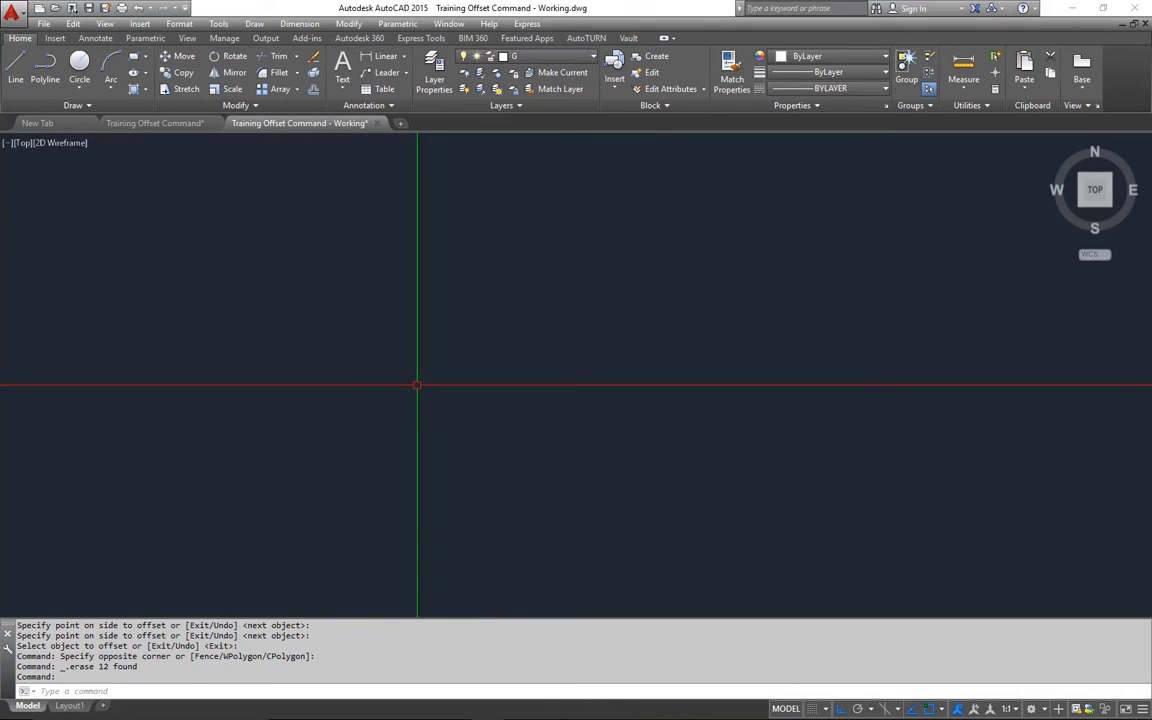
{"action": "type", "text": "l"}
{"action": "key", "text": "Return"}
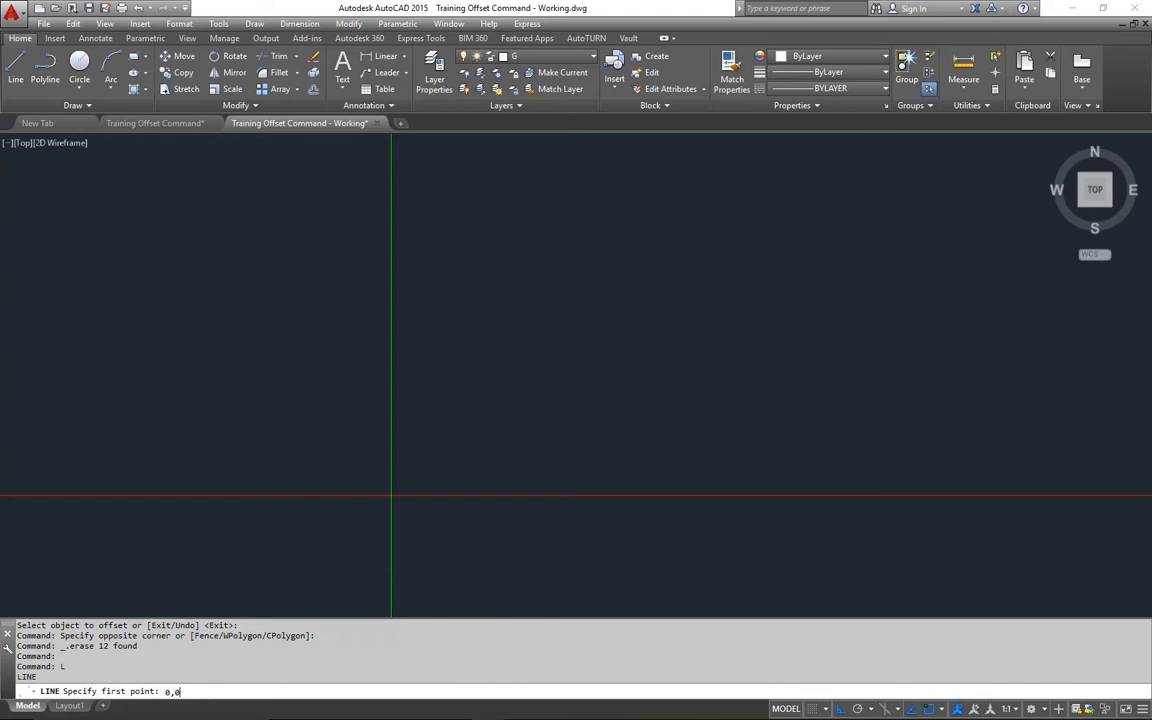
{"action": "type", "text": "0,0"}
{"action": "key", "text": "Return"}
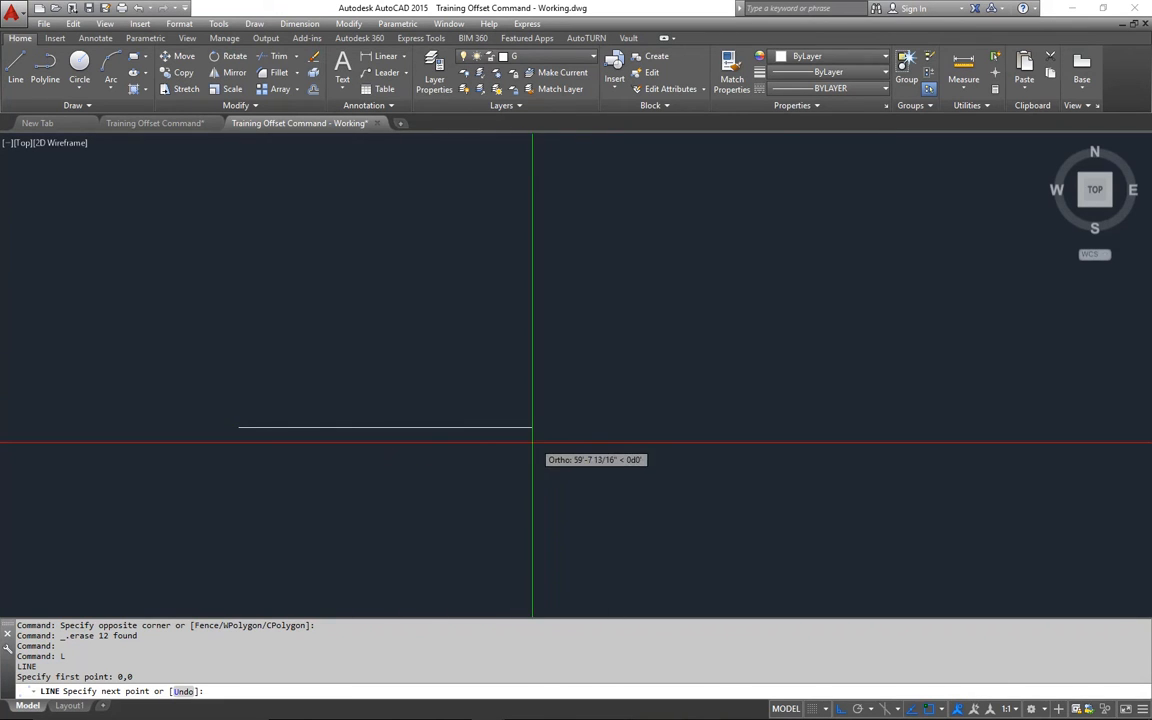
{"action": "key", "text": "F8"}
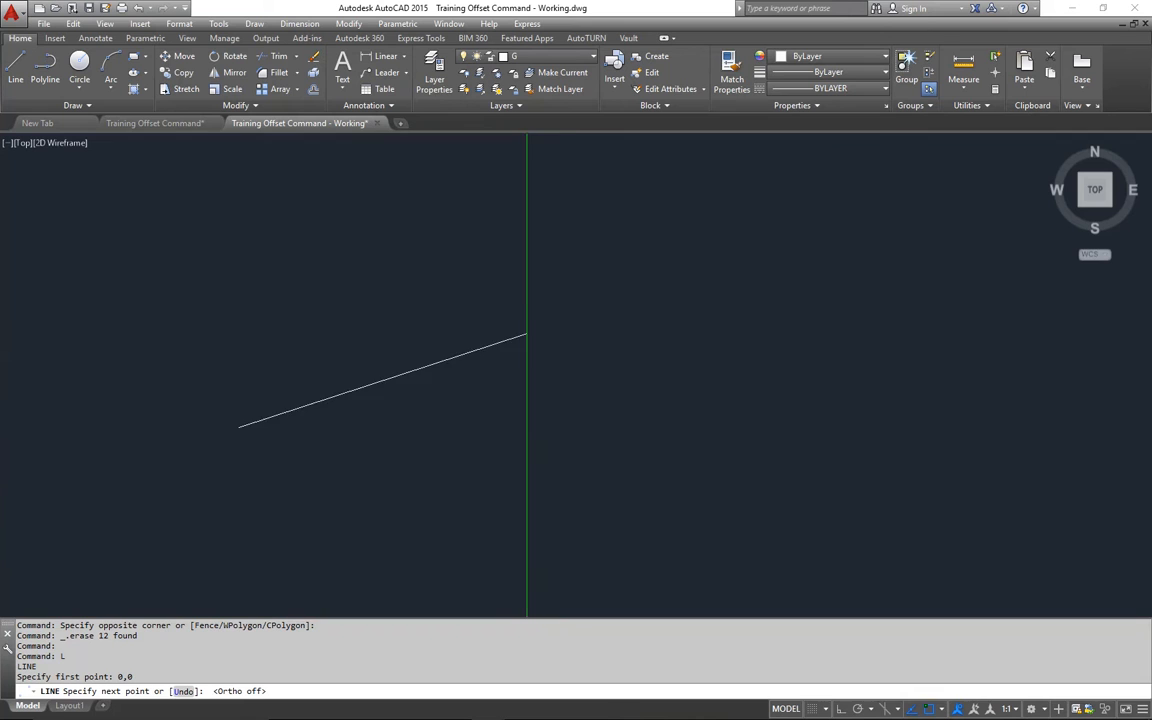
{"action": "key", "text": "F8"}
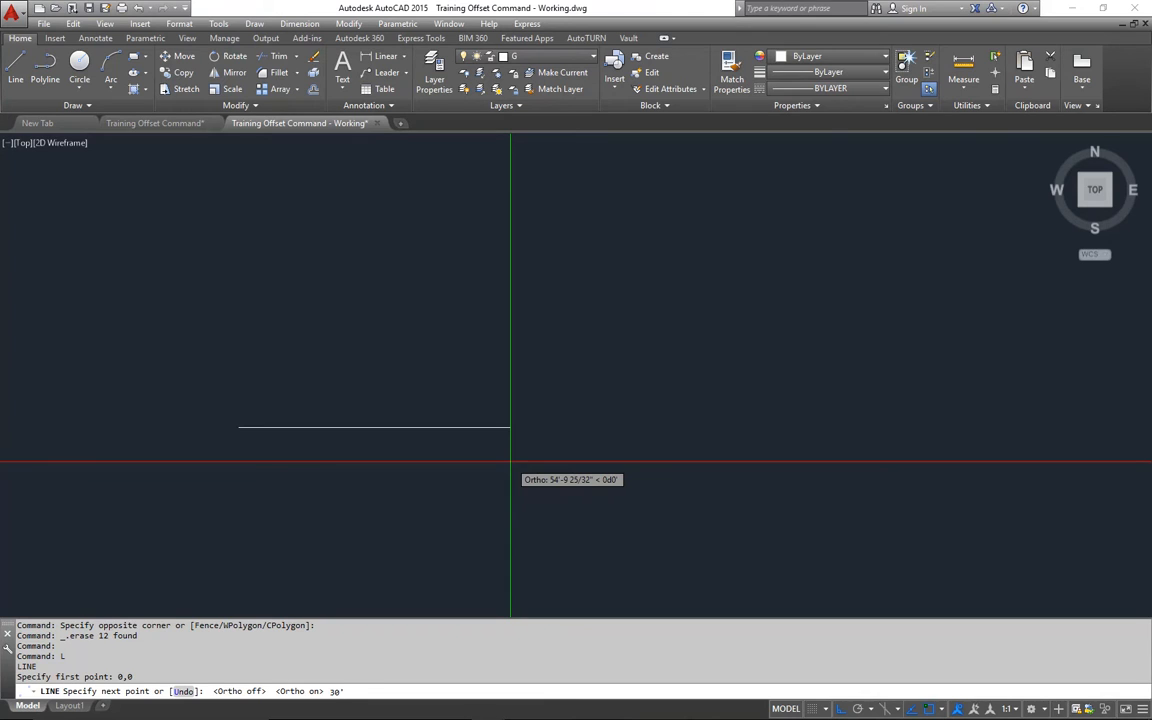
{"action": "type", "text": "30'"}
{"action": "key", "text": "Return"}
{"action": "key", "text": "Return"}
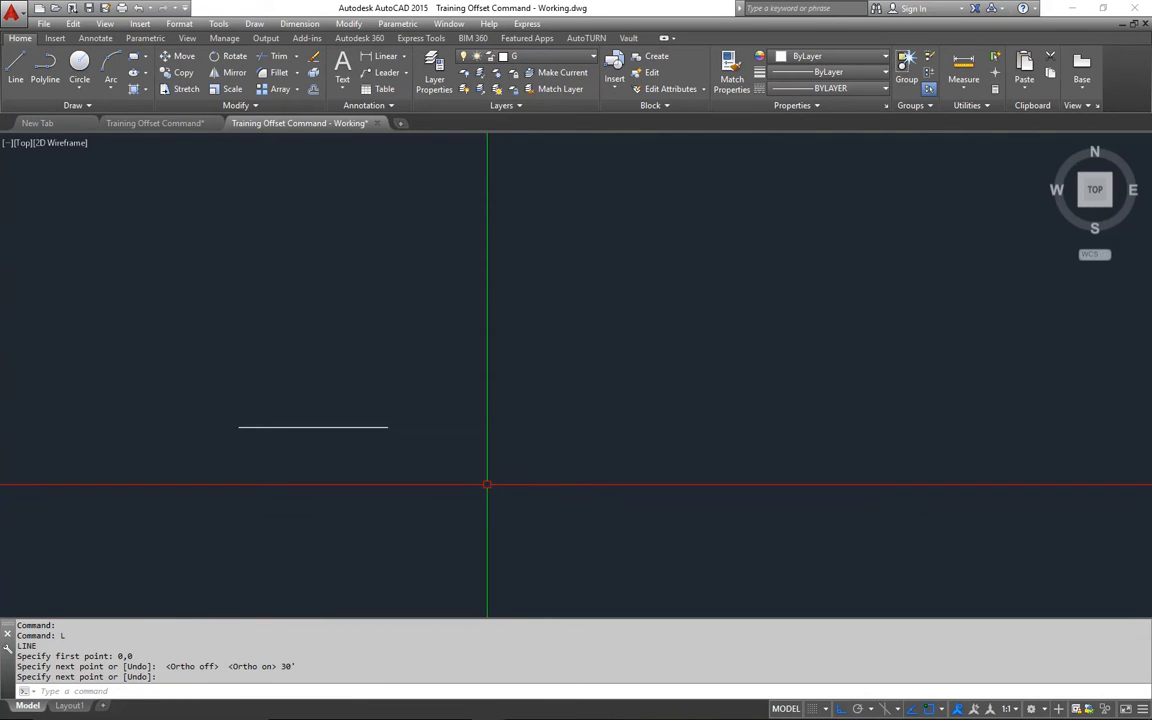
Check the dimensioned elevation in Training Offset Command and draw a 10' vertical line upward from the baseline's left end in the working drawing
{"action": "middle_click_drag", "start_coordinate": [291, 460], "coordinate": [528, 453]}
{"action": "scroll", "coordinate": [542, 418], "scroll_direction": "up", "scroll_amount": 3}
{"action": "middle_click_drag", "start_coordinate": [609, 409], "coordinate": [559, 472]}
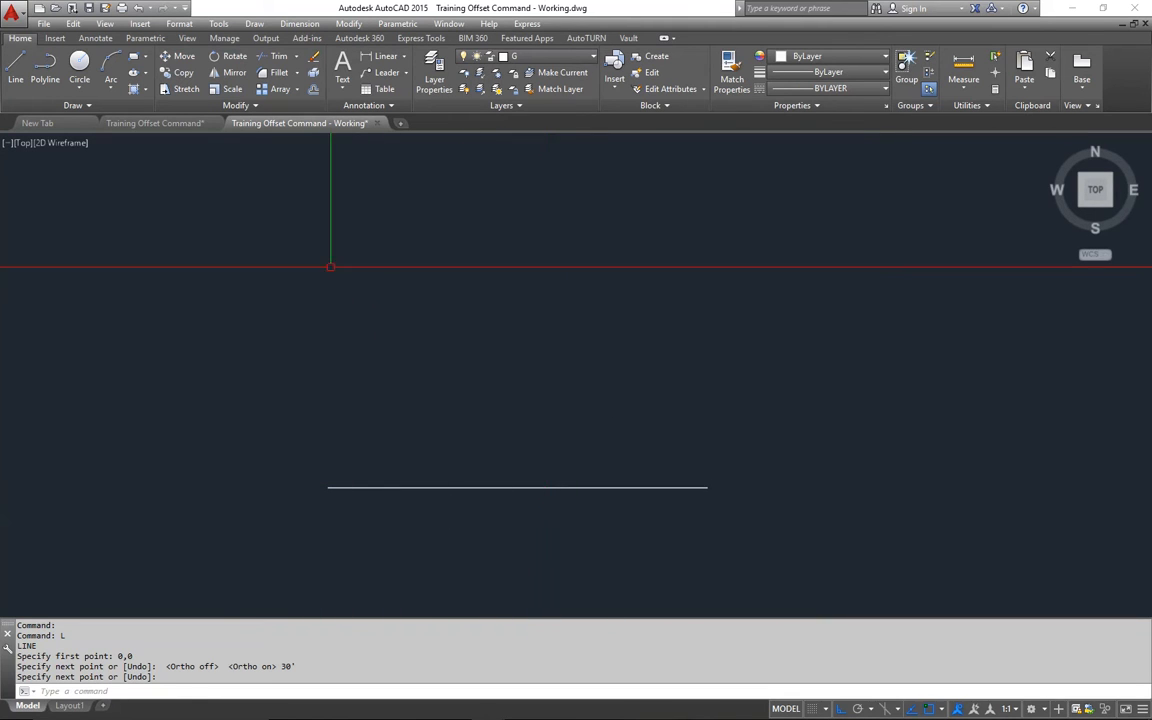
{"action": "left_click", "coordinate": [170, 123]}
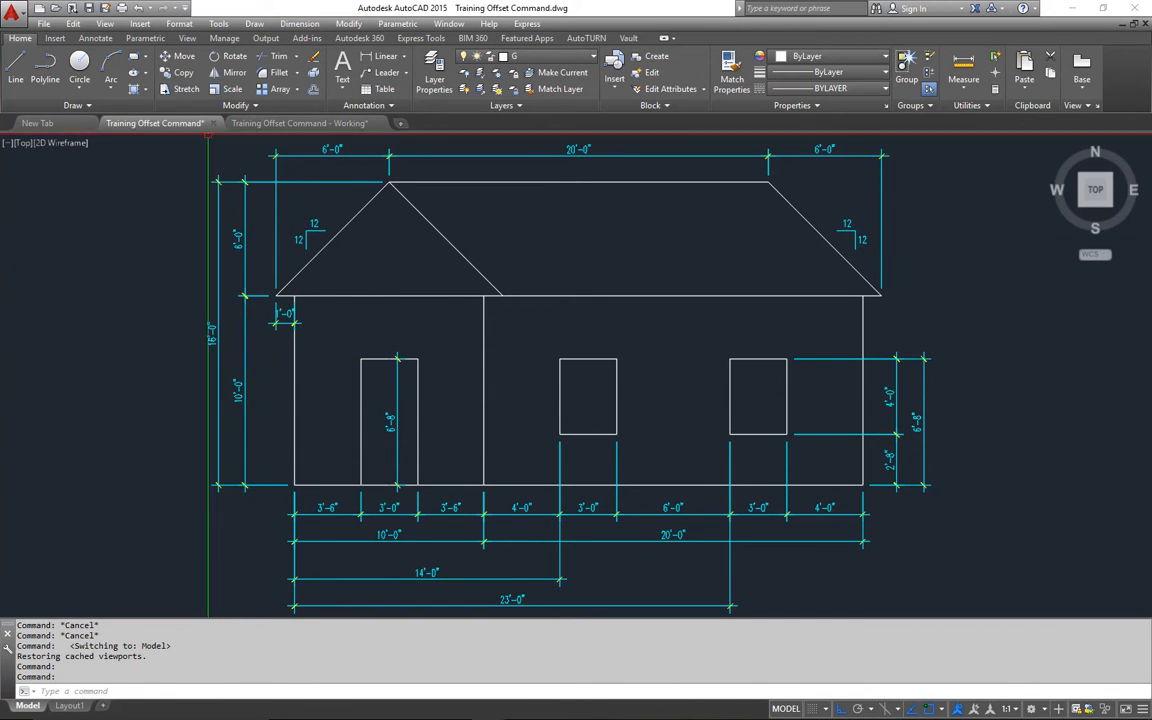
{"action": "left_click", "coordinate": [299, 123]}
{"action": "type", "text": "L"}
{"action": "key", "text": "Return"}
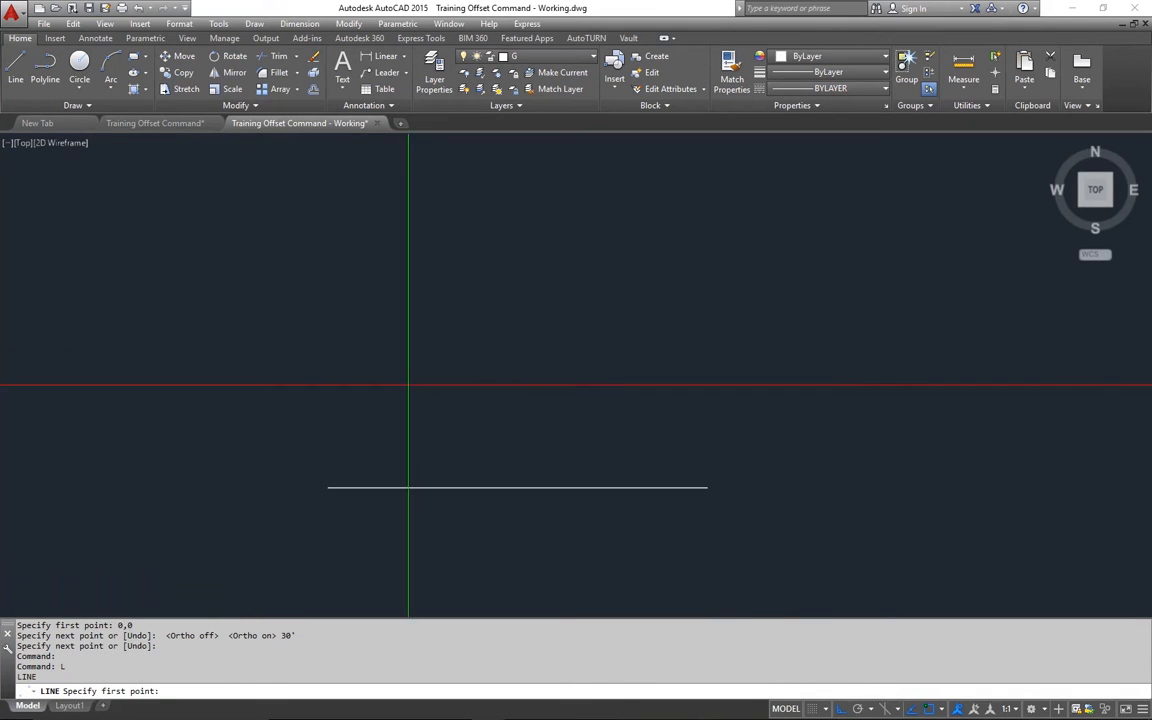
{"action": "left_click", "coordinate": [343, 487]}
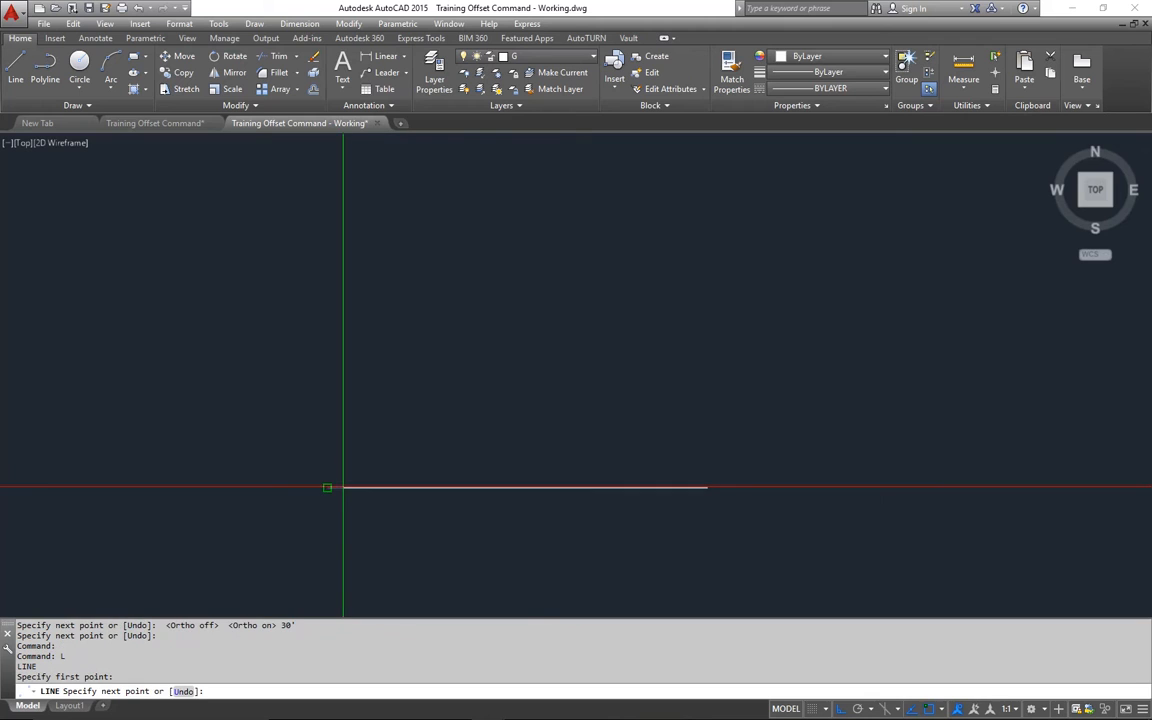
{"action": "type", "text": "10"}
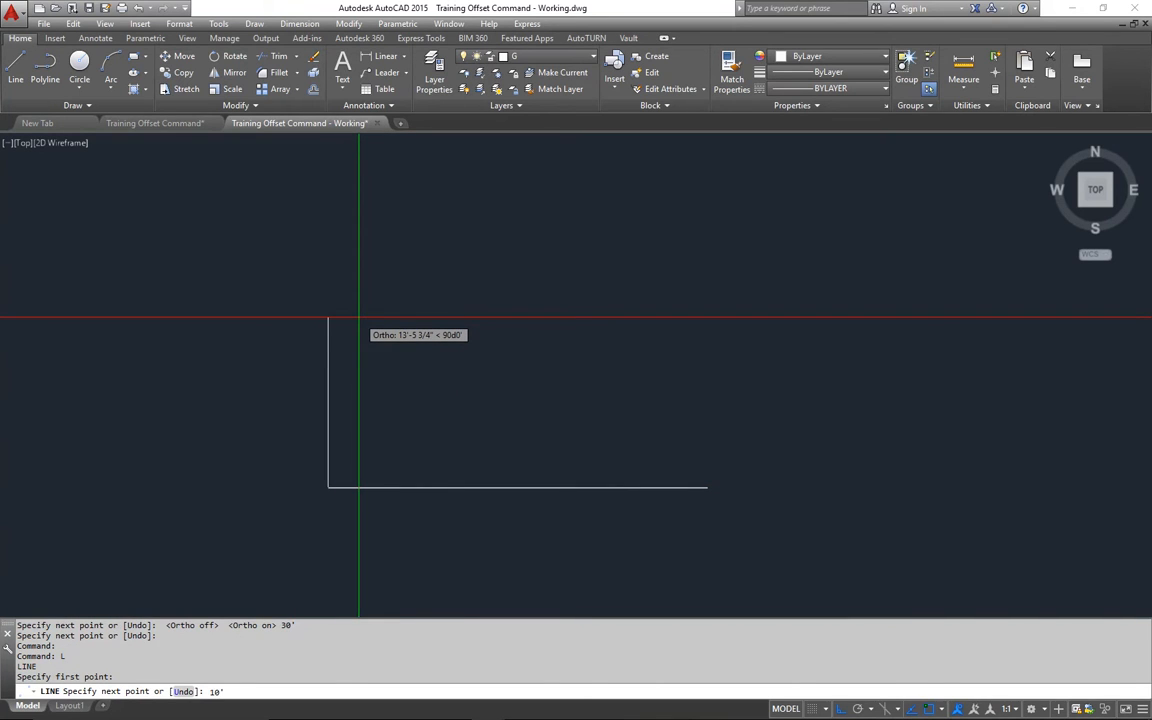
{"action": "type", "text": "'"}
{"action": "key", "text": "Return"}
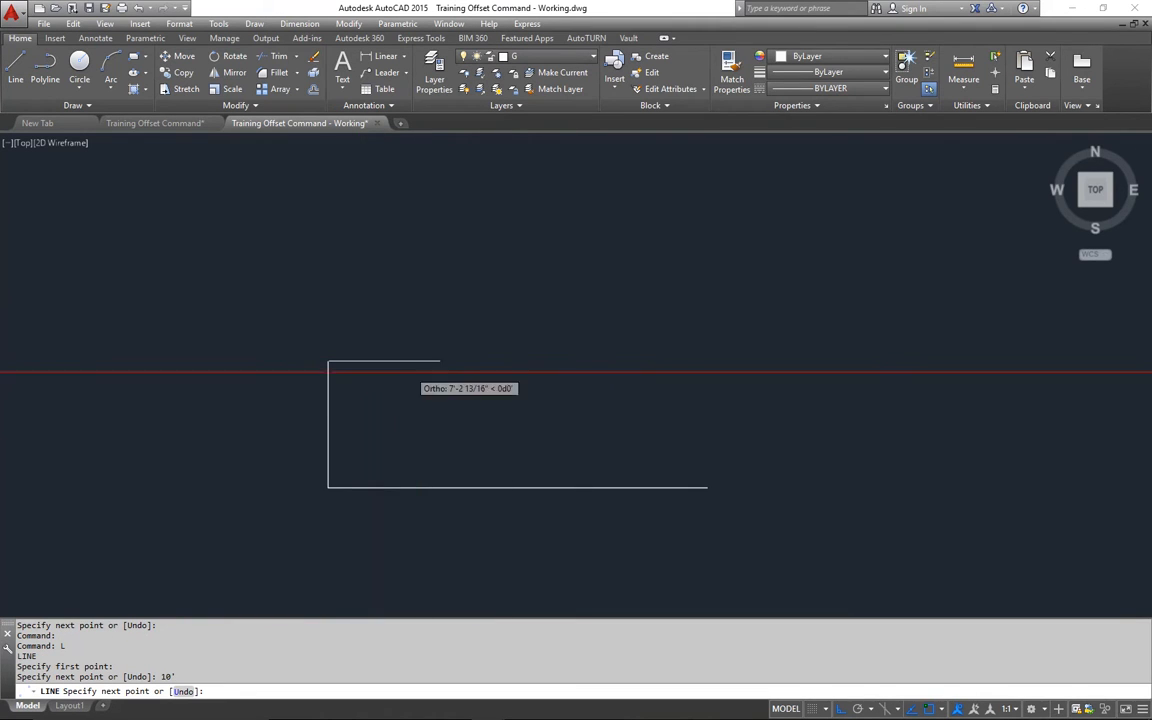
{"action": "key", "text": "Return"}
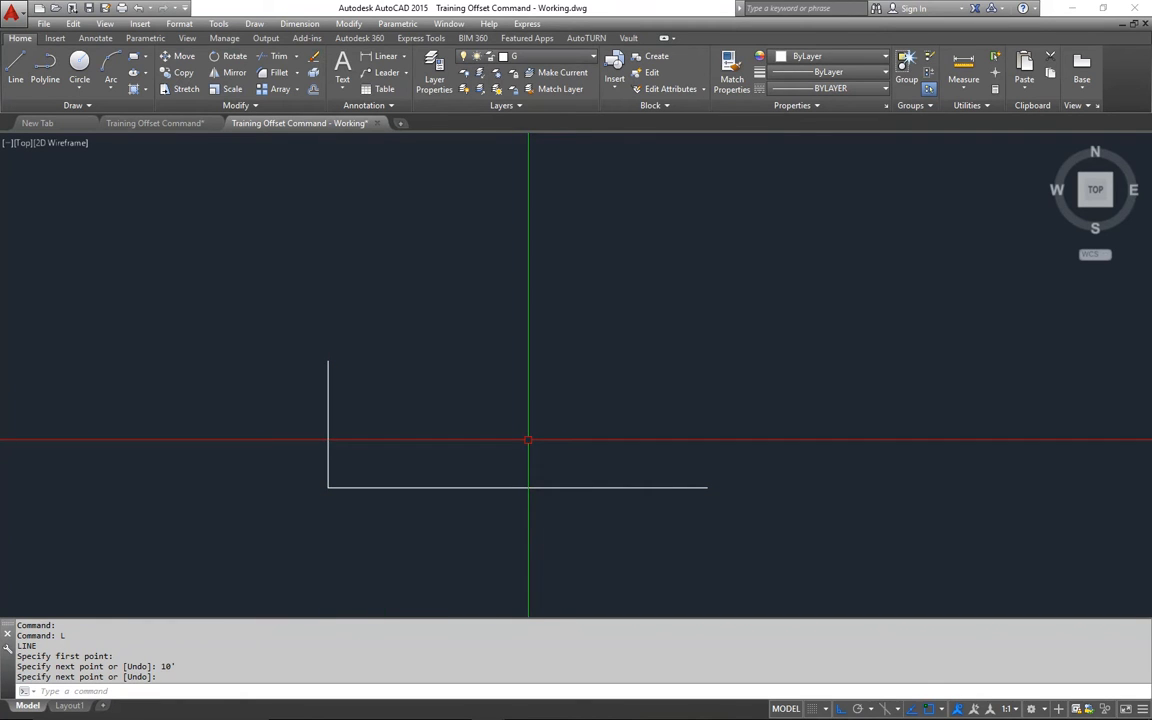
Offset the baseline 10' upward and the left wall line 10' to the right
{"action": "type", "text": "o"}
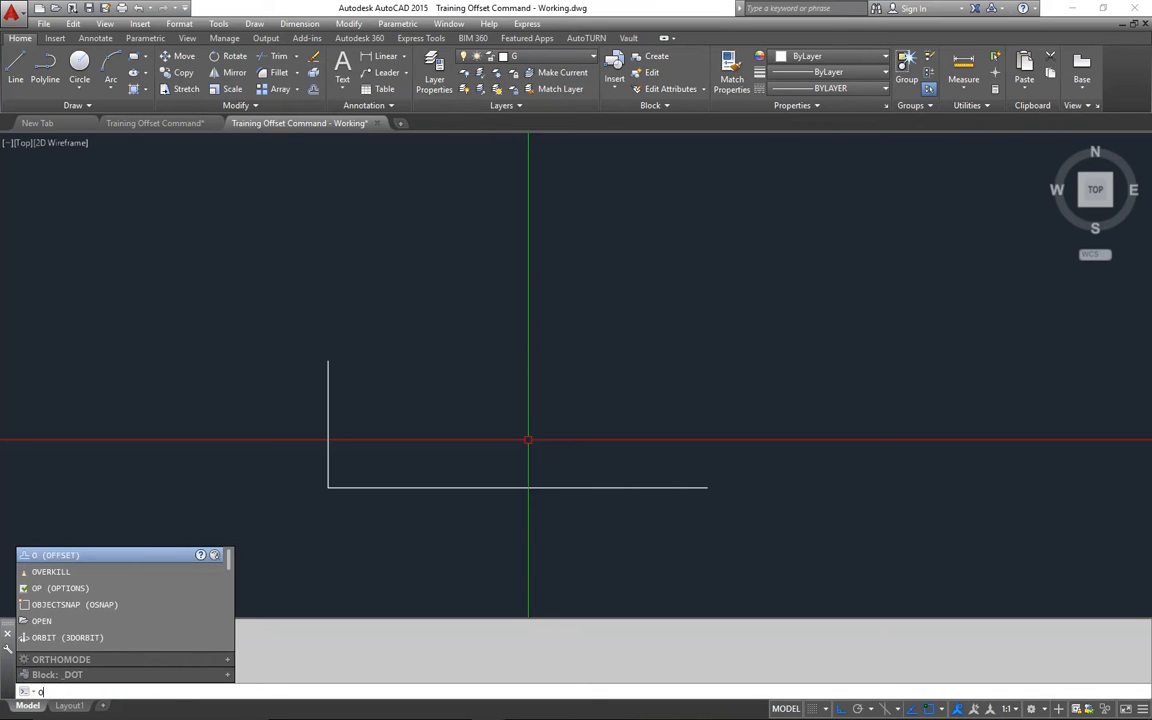
{"action": "key", "text": "Return"}
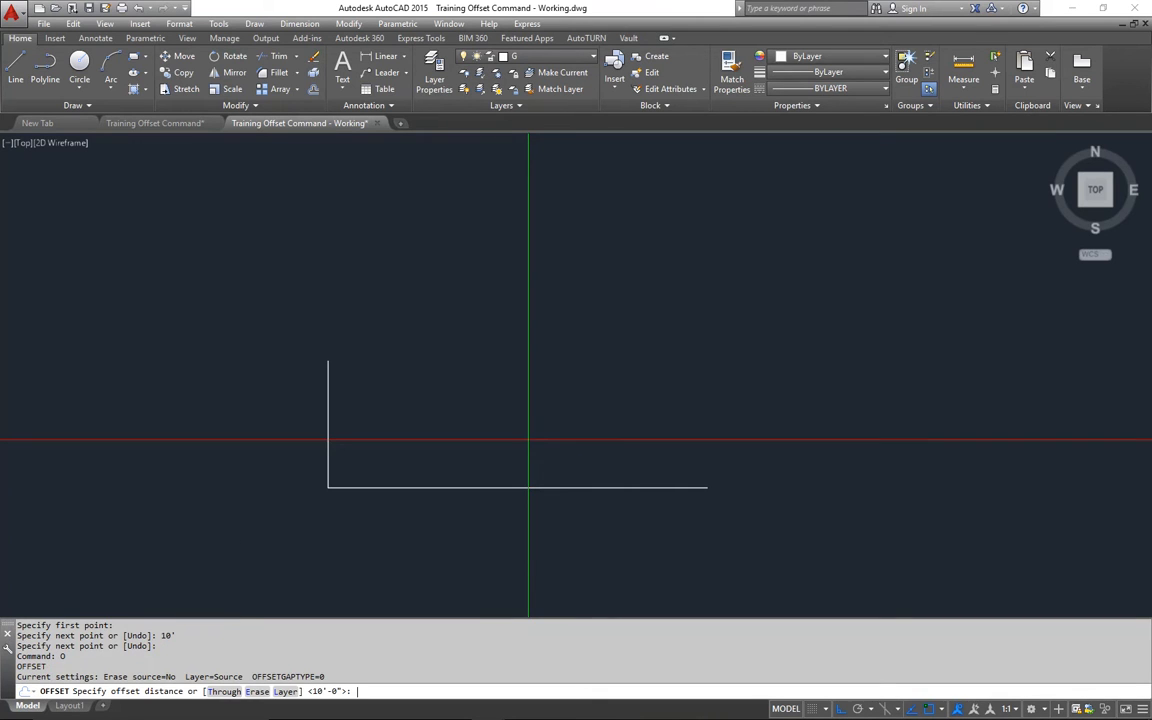
{"action": "type", "text": "10'"}
{"action": "key", "text": "Return"}
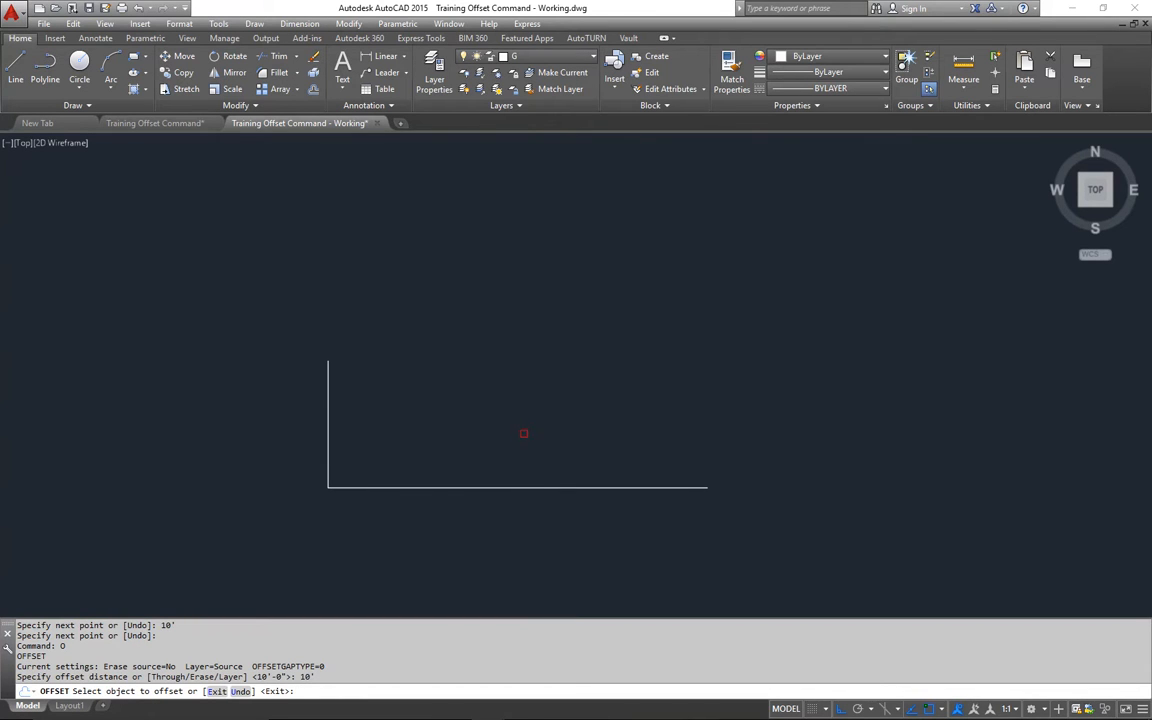
{"action": "left_click", "coordinate": [517, 486]}
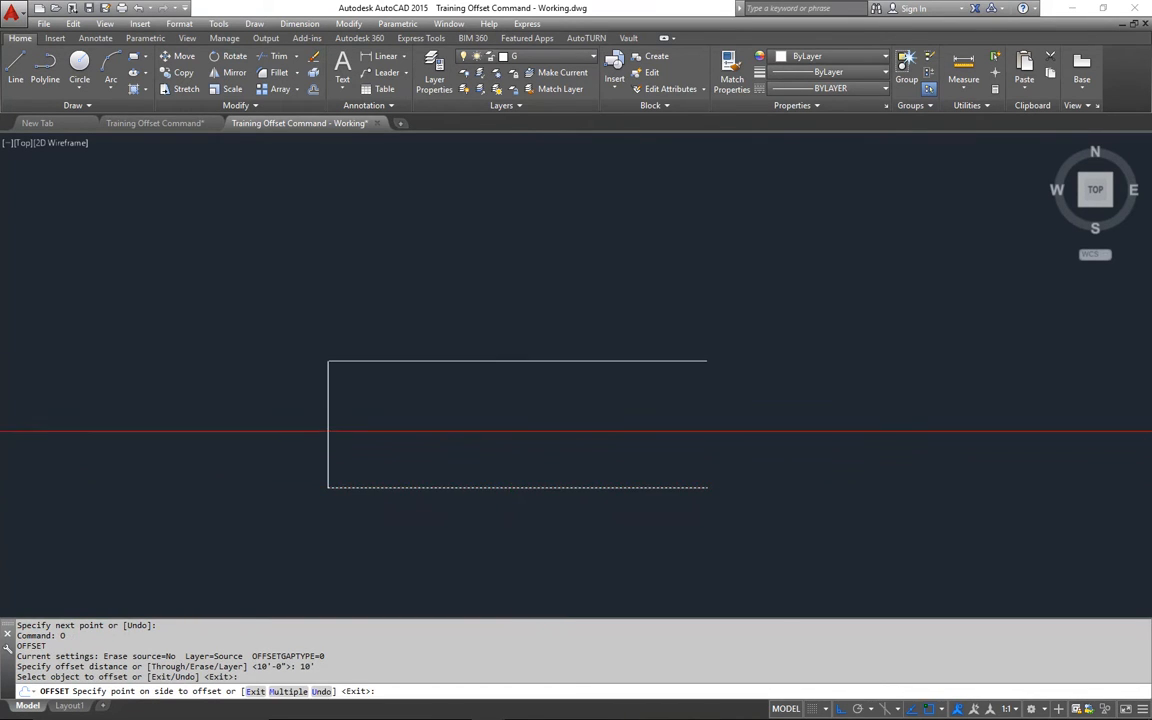
{"action": "left_click", "coordinate": [517, 419]}
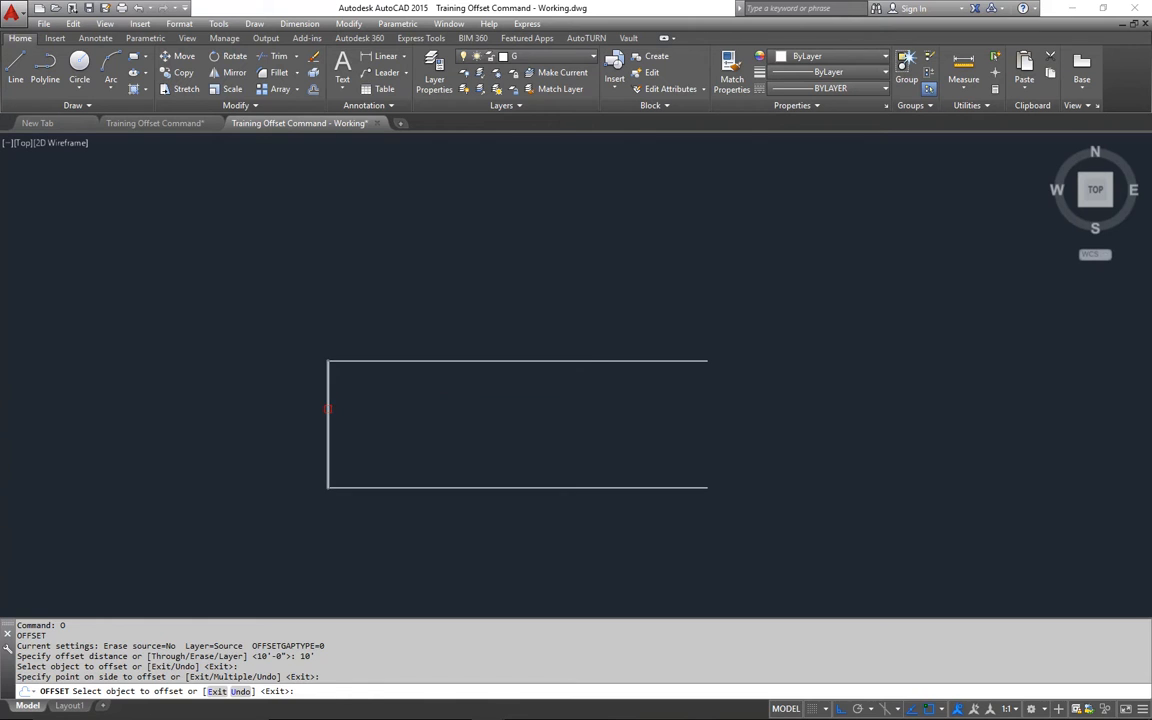
{"action": "left_click", "coordinate": [328, 408]}
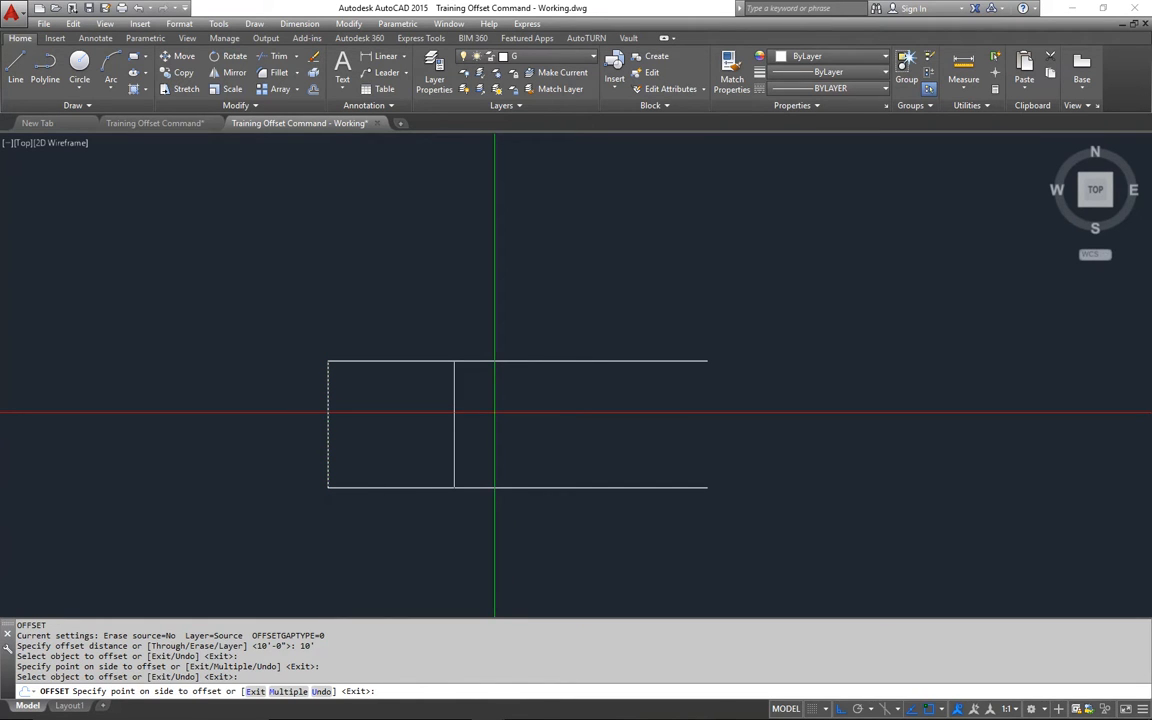
{"action": "left_click", "coordinate": [494, 412]}
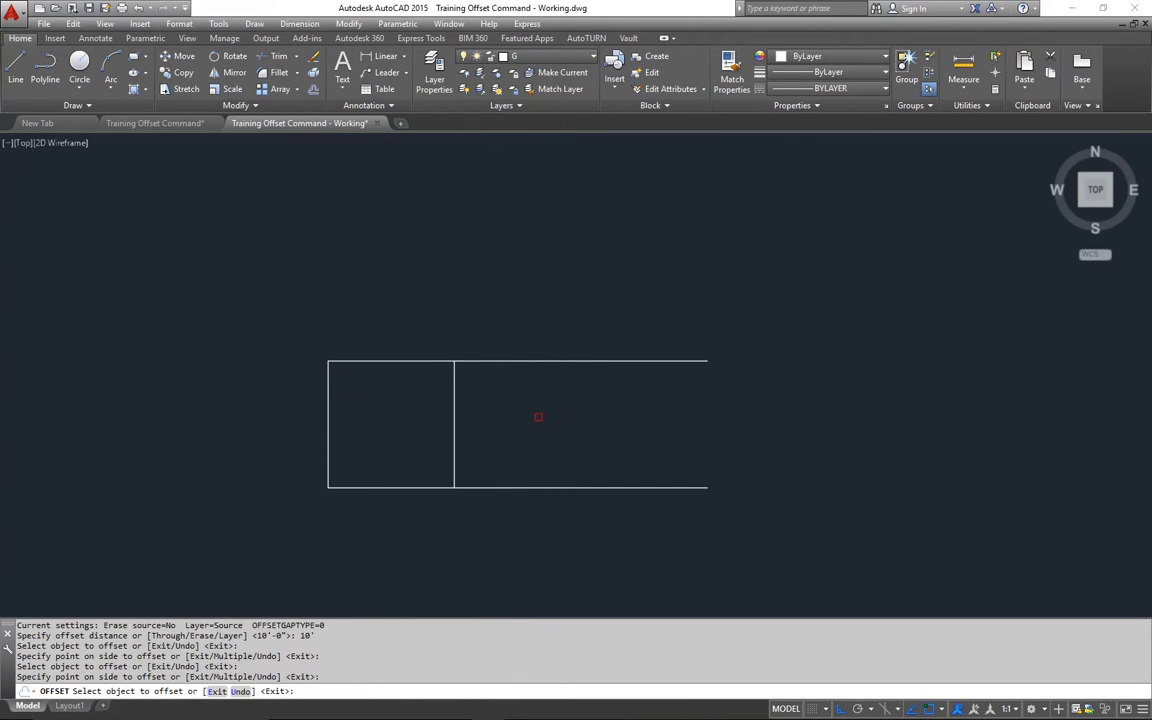
{"action": "key", "text": "Return"}
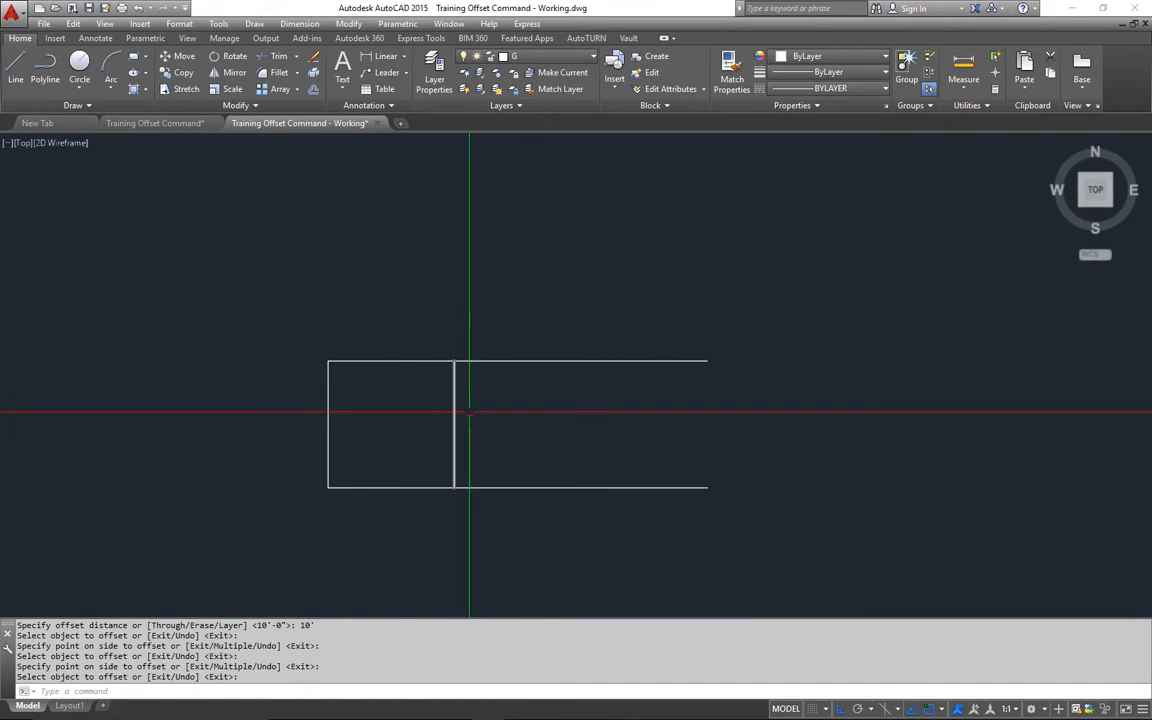
Offset the inner vertical wall line 20' to the right to form the right end wall
{"action": "type", "text": "o"}
{"action": "key", "text": "Return"}
{"action": "type", "text": "20"}
{"action": "key", "text": "Return"}
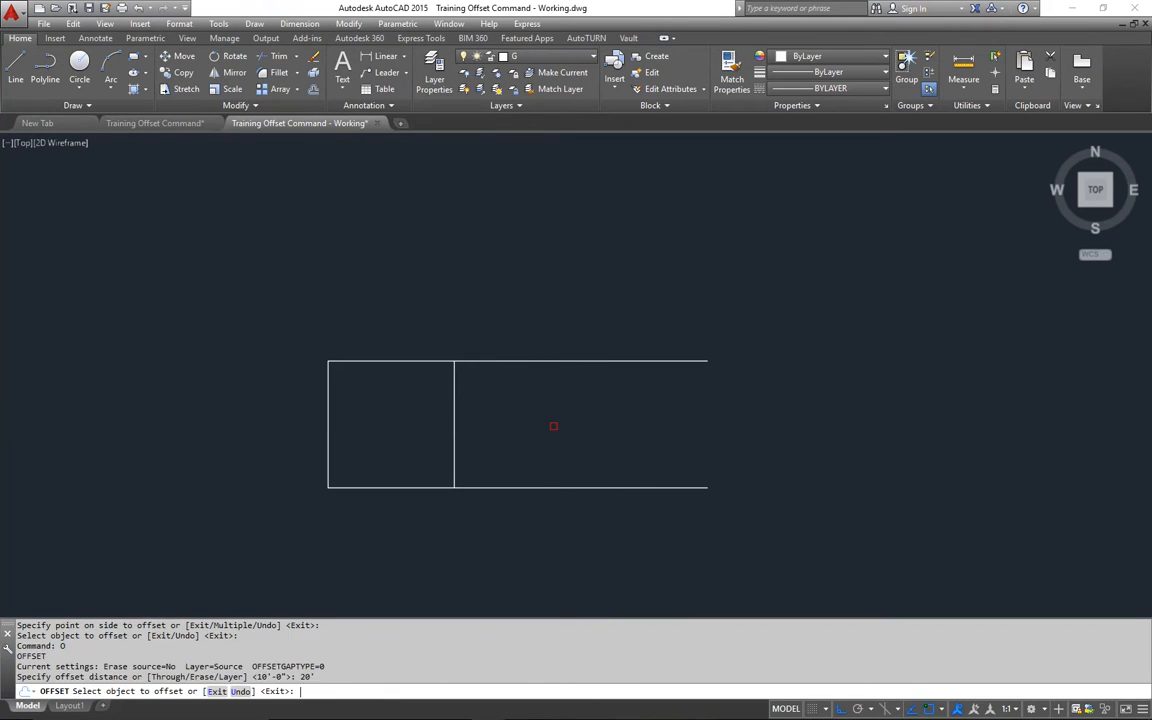
{"action": "left_click", "coordinate": [455, 420]}
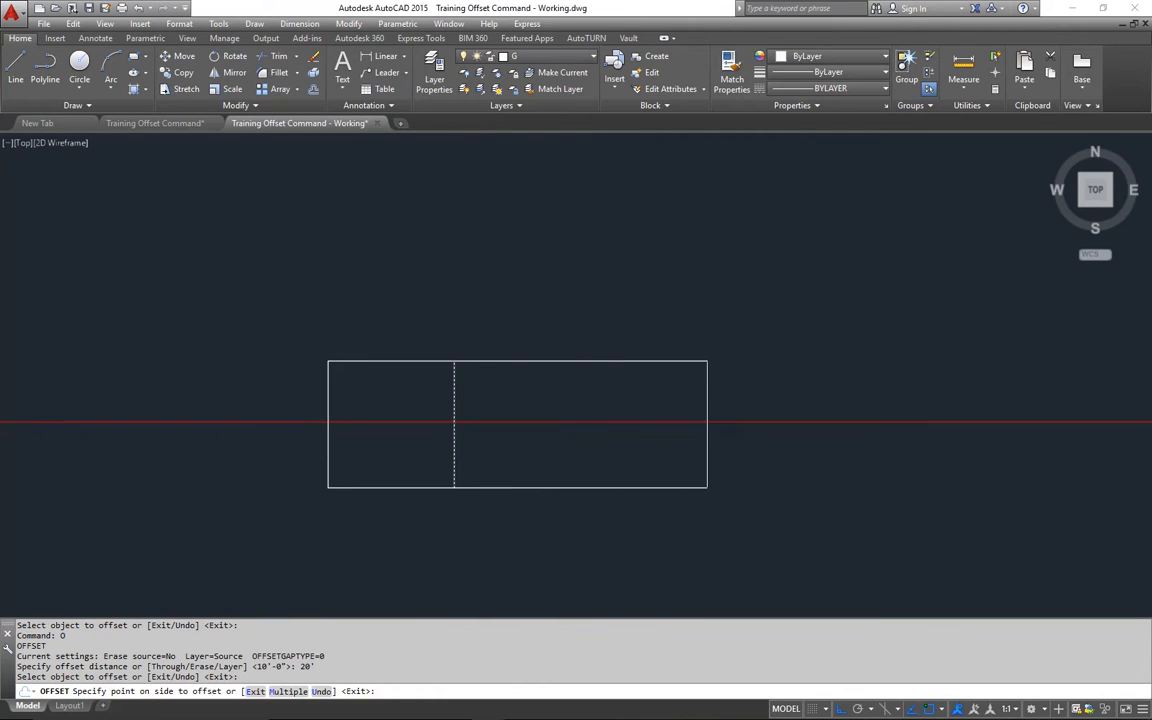
{"action": "left_click", "coordinate": [659, 424]}
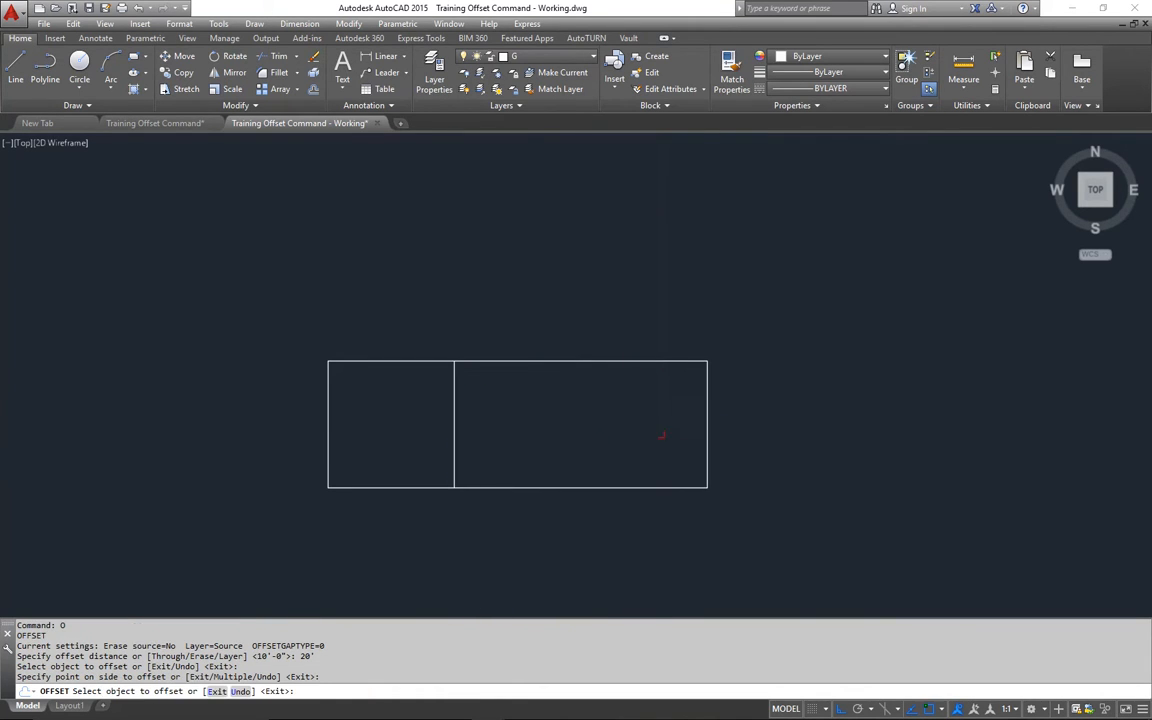
{"action": "key", "text": "Return"}
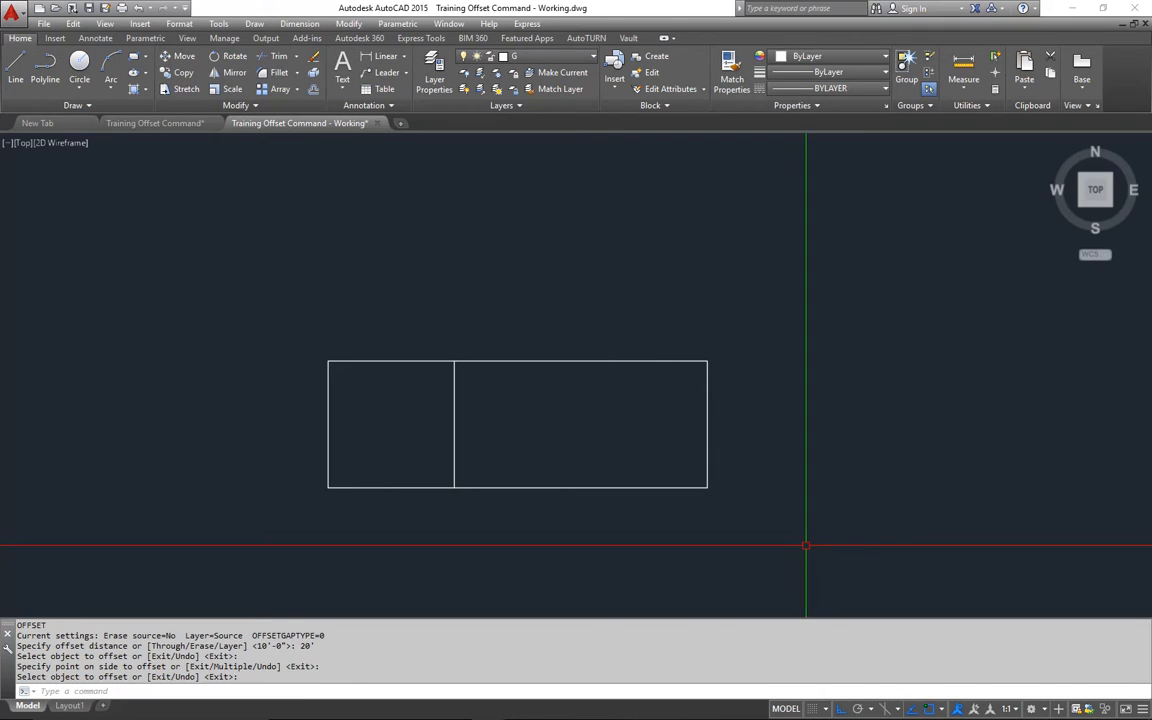
Check the door dimensions in Training Offset Command and draw the door's left jamb in the working drawing, 6'8 upward from 3'6,0
{"action": "middle_click_drag", "start_coordinate": [581, 519], "coordinate": [598, 510]}
{"action": "scroll", "coordinate": [530, 448], "scroll_direction": "up", "scroll_amount": 2}
{"action": "middle_click_drag", "start_coordinate": [548, 440], "coordinate": [579, 445]}
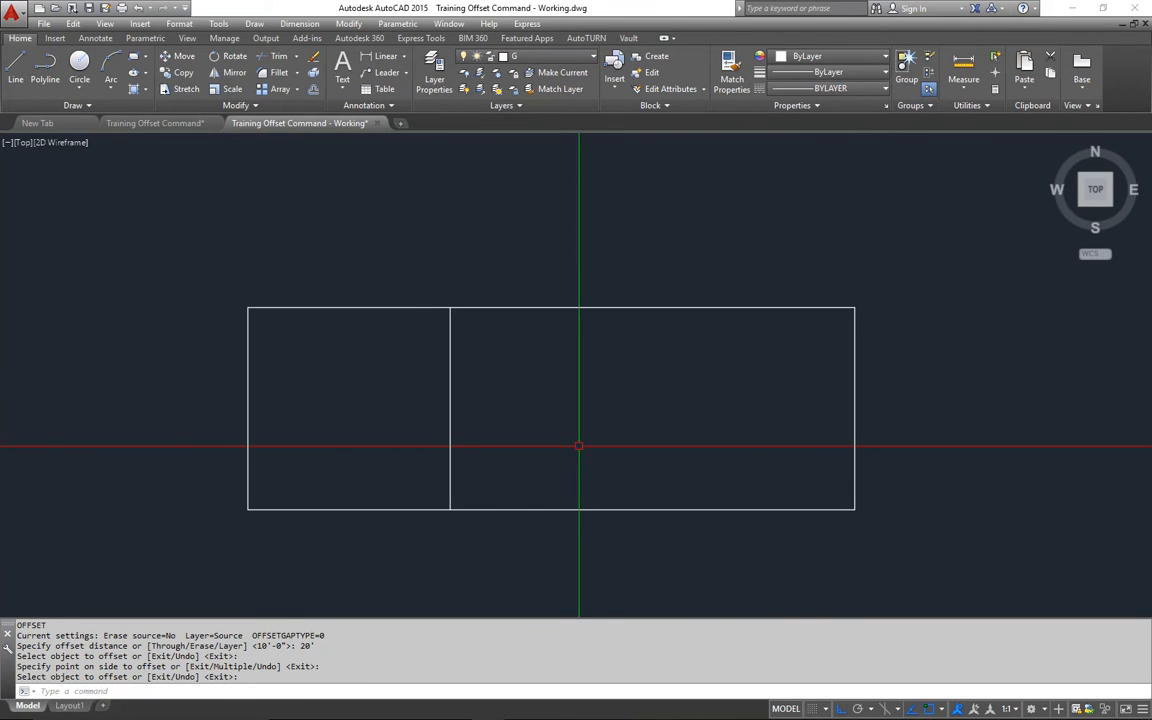
{"action": "left_click", "coordinate": [155, 123]}
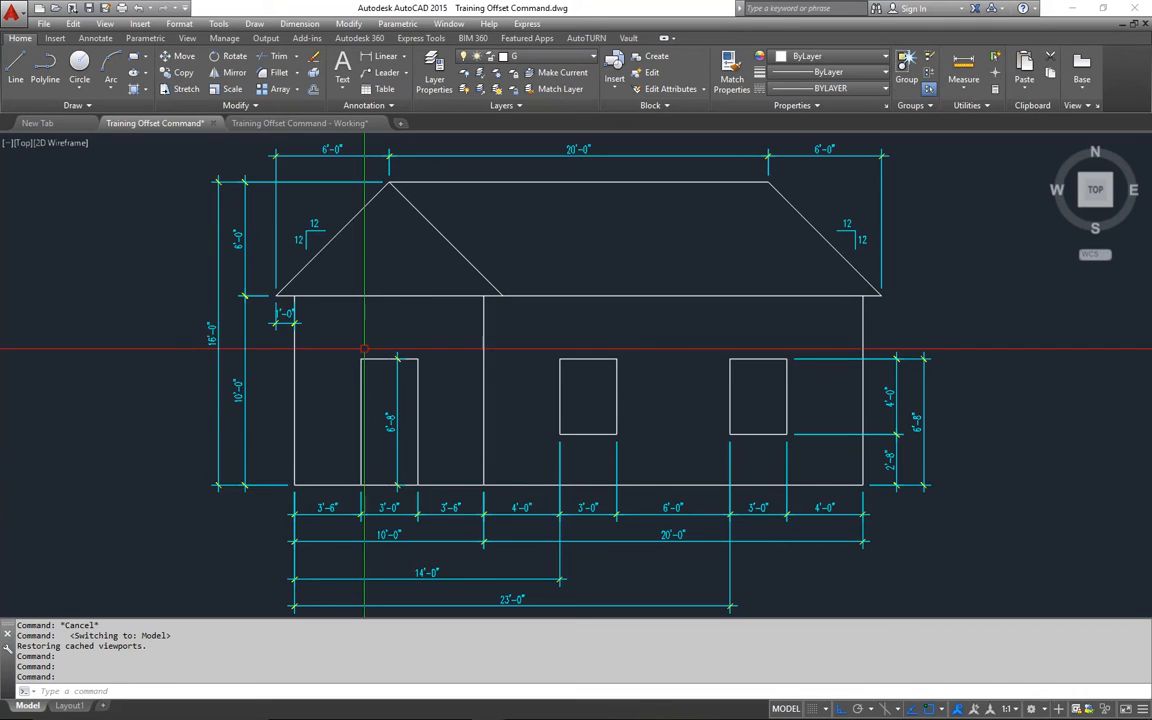
{"action": "left_click", "coordinate": [299, 123]}
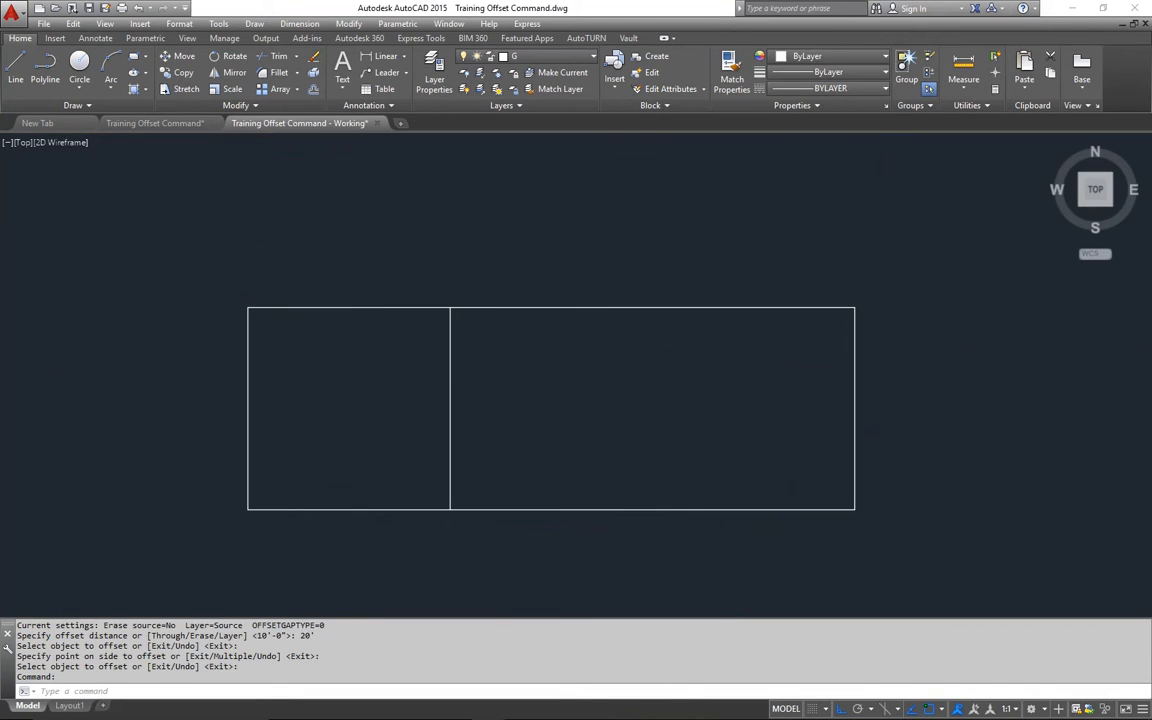
{"action": "type", "text": "L"}
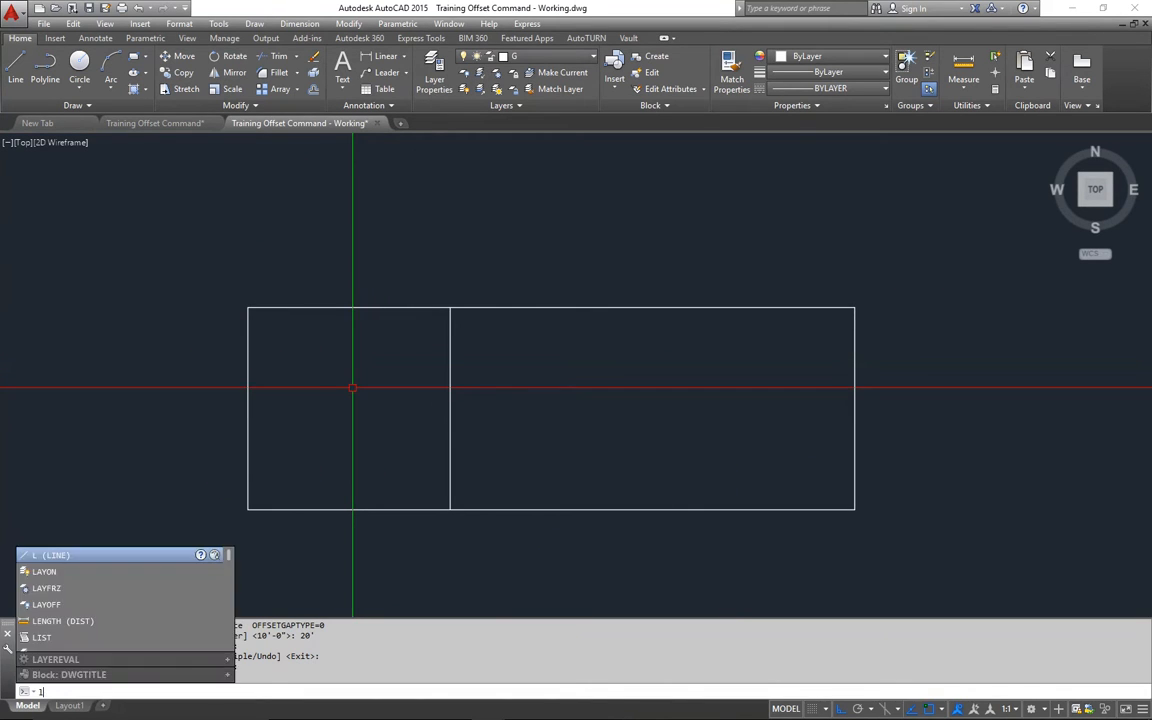
{"action": "key", "text": "Return"}
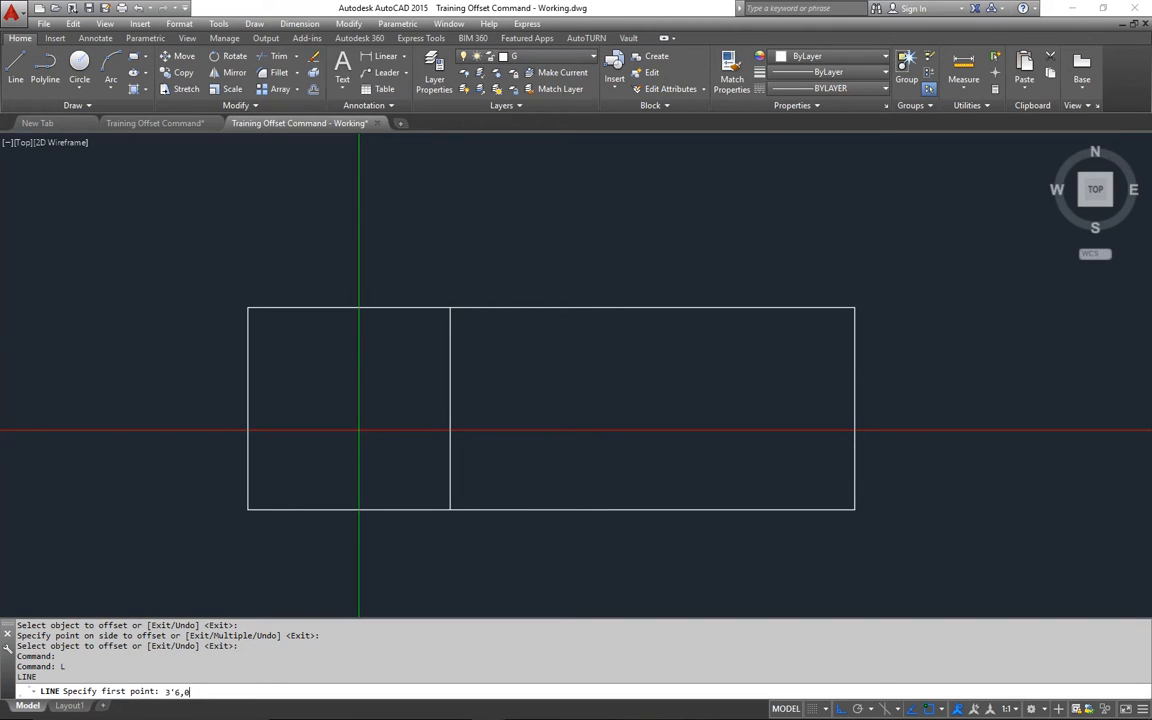
{"action": "key", "text": "Return"}
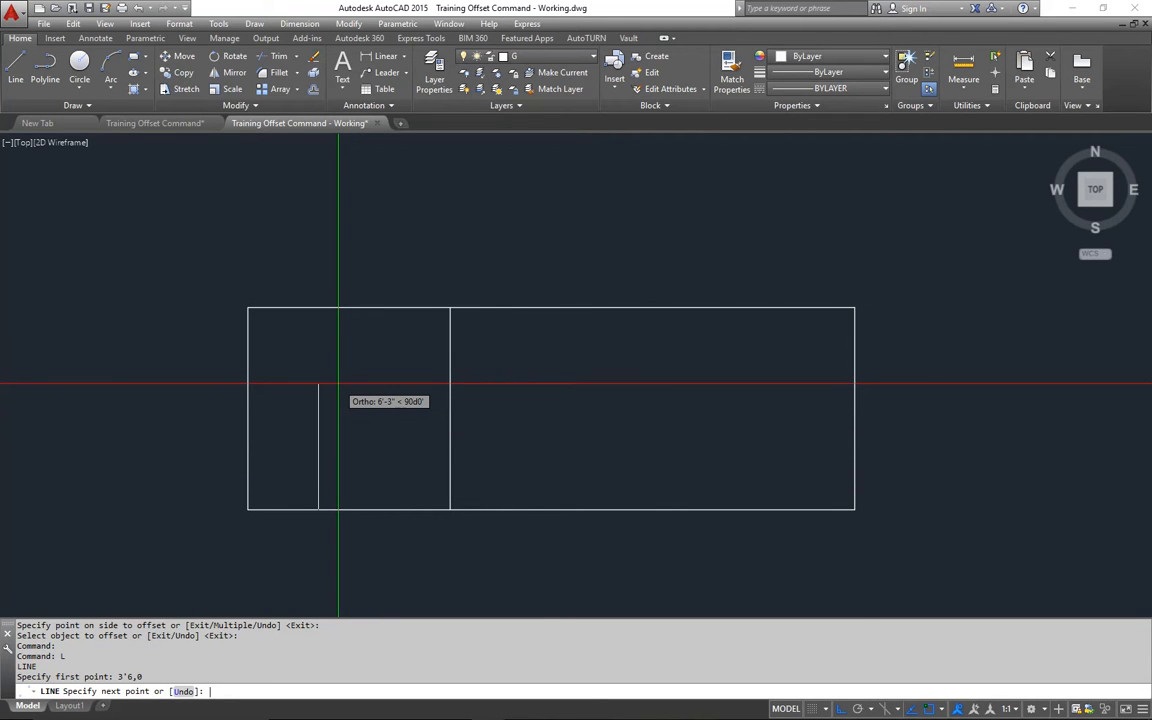
{"action": "type", "text": "6'8"}
{"action": "key", "text": "Return"}
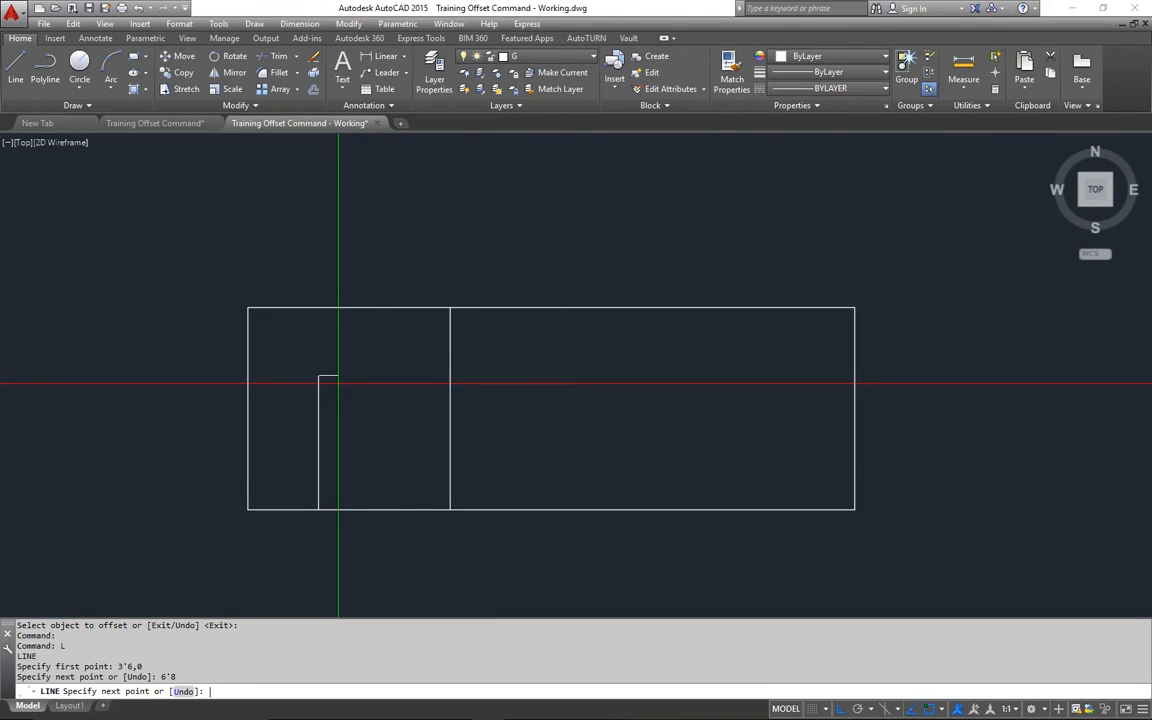
{"action": "key", "text": "Return"}
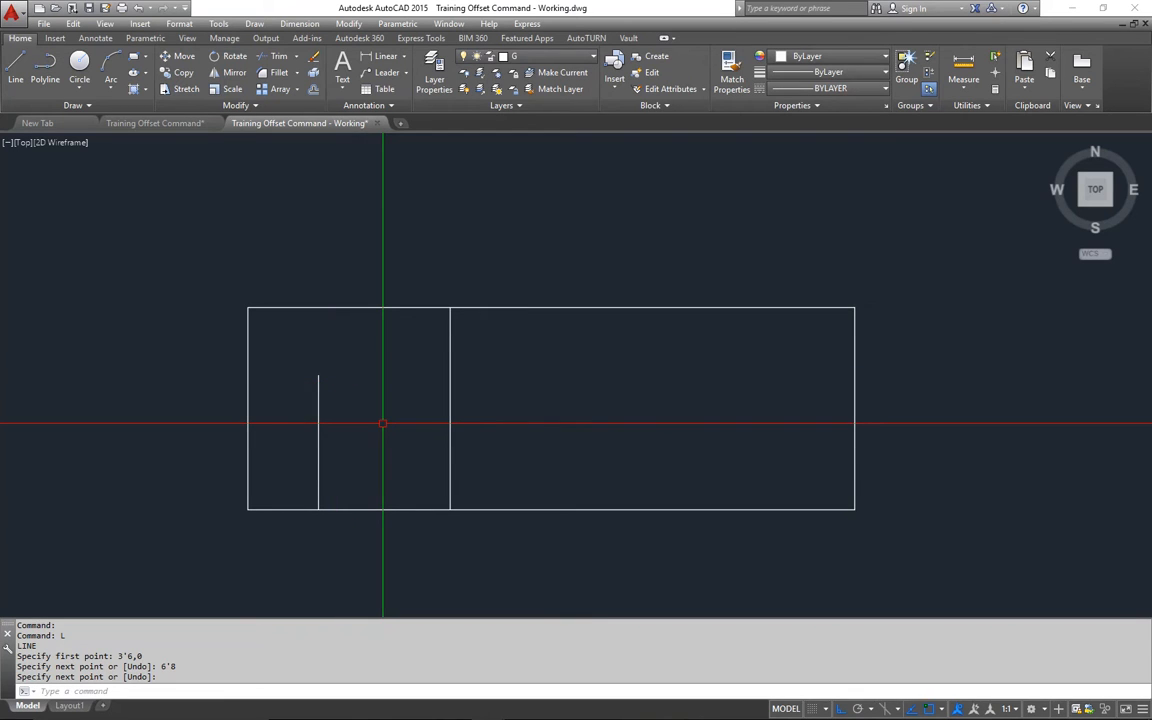
Offset the door's left jamb 3' to the right to create the right jamb
{"action": "type", "text": "o"}
{"action": "key", "text": "Return"}
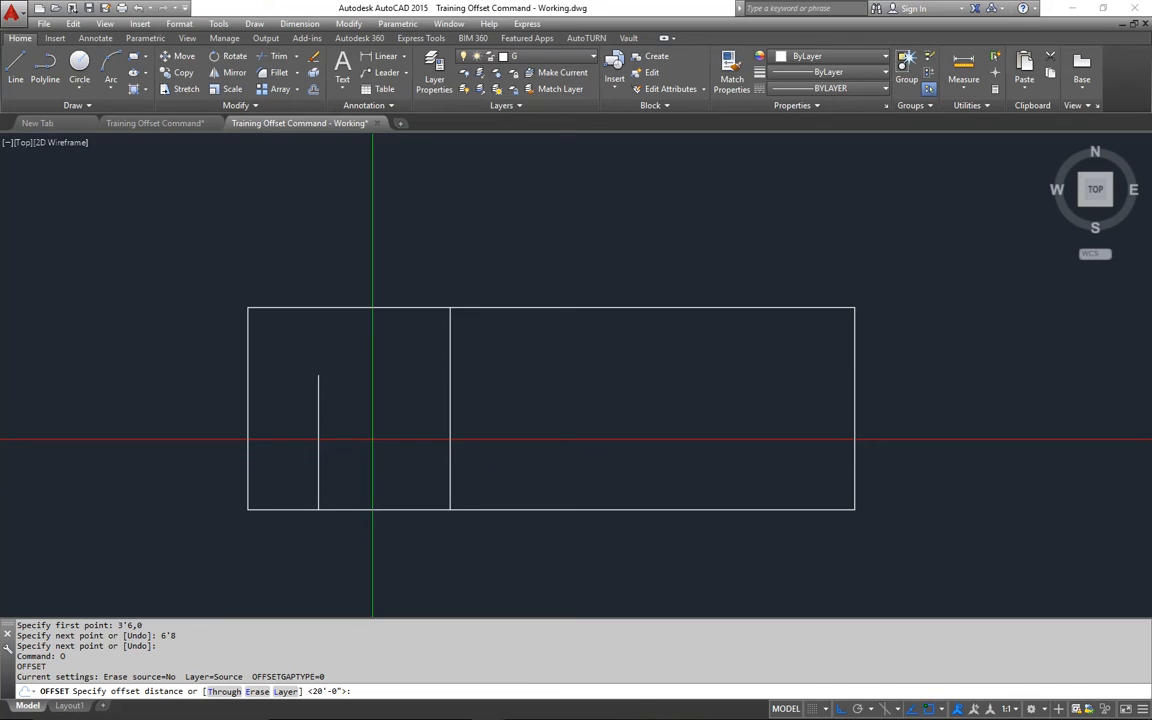
{"action": "type", "text": "3'"}
{"action": "key", "text": "Return"}
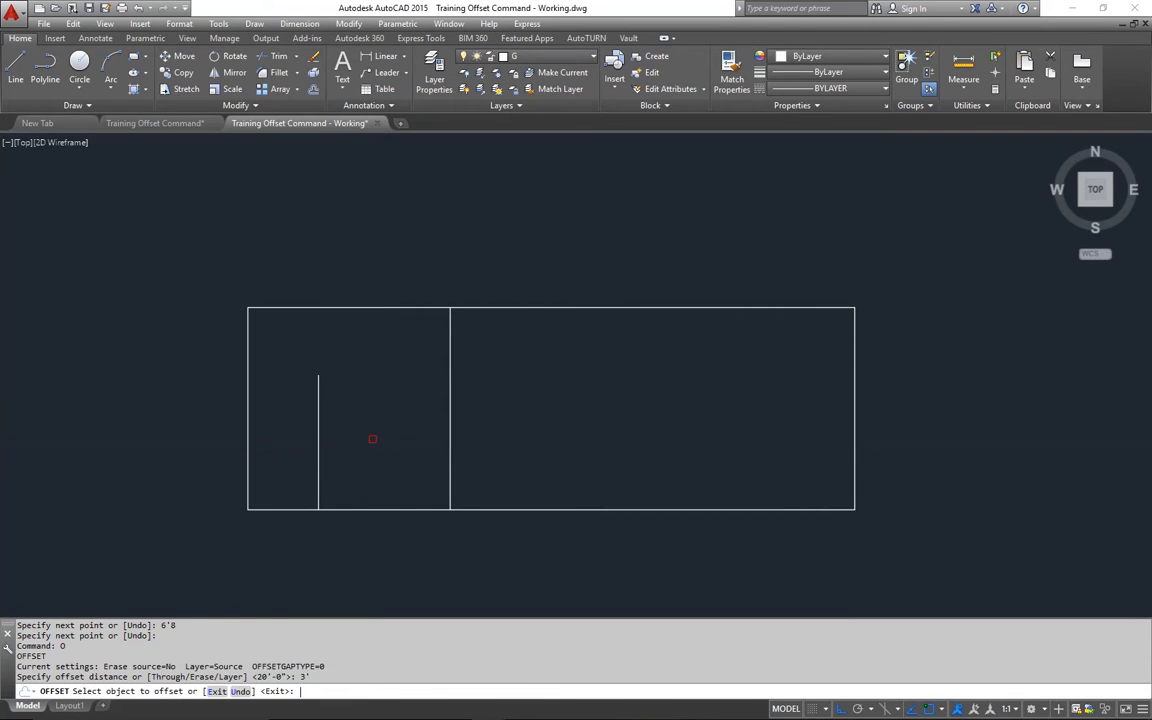
{"action": "left_click", "coordinate": [318, 419]}
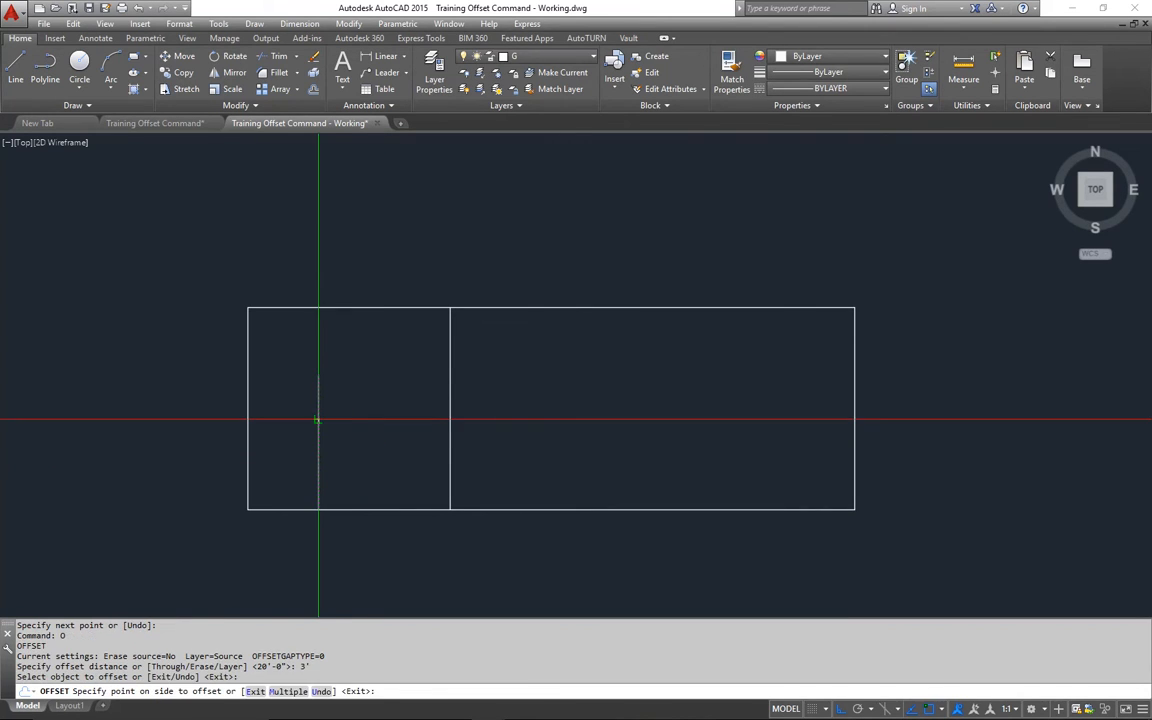
{"action": "left_click", "coordinate": [355, 419]}
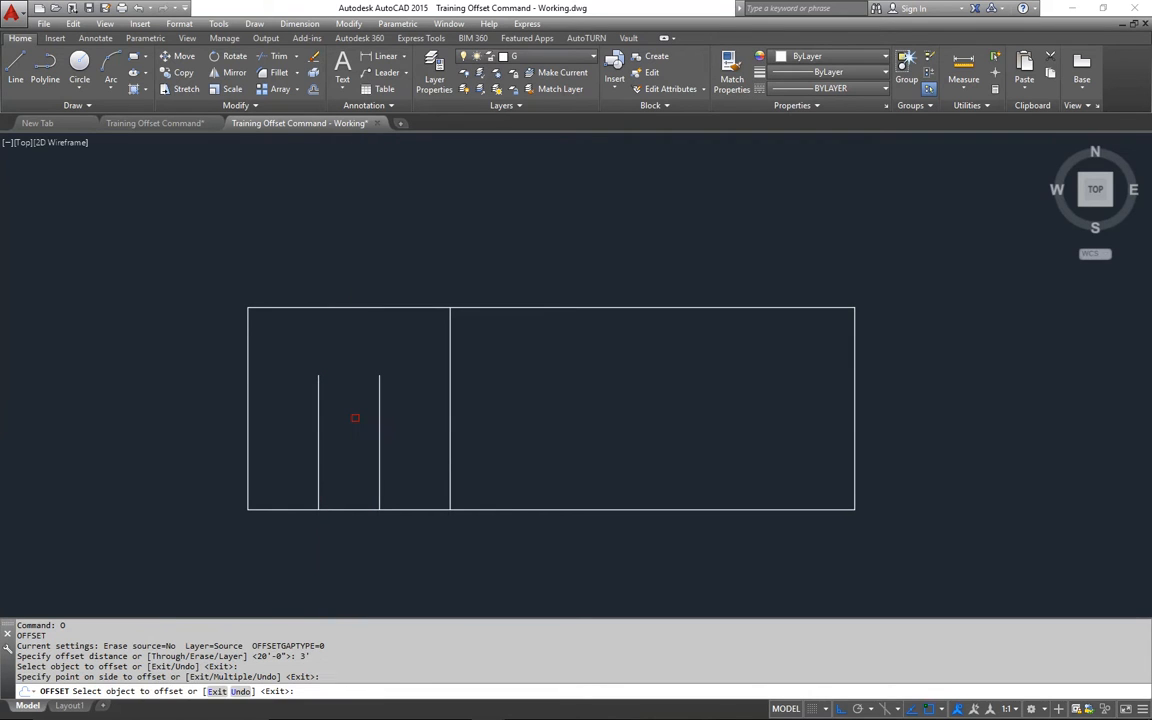
{"action": "key", "text": "Return"}
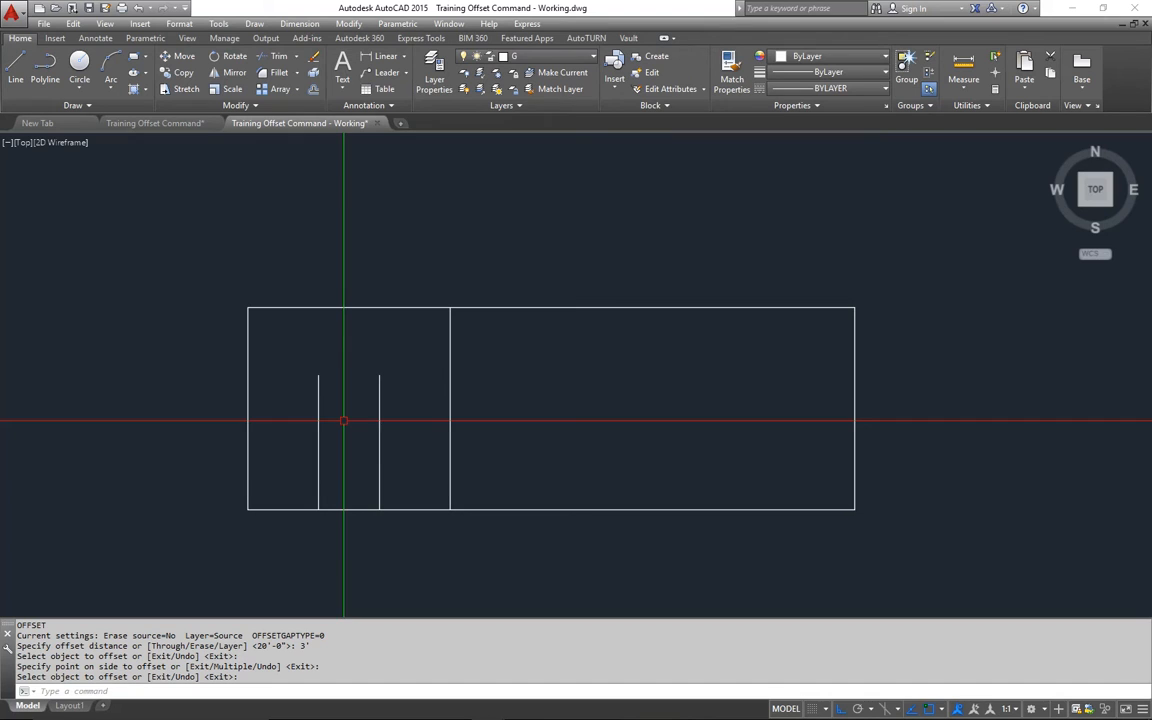
Draw the door head as a line joining the top ends of the two jambs
{"action": "type", "text": "L"}
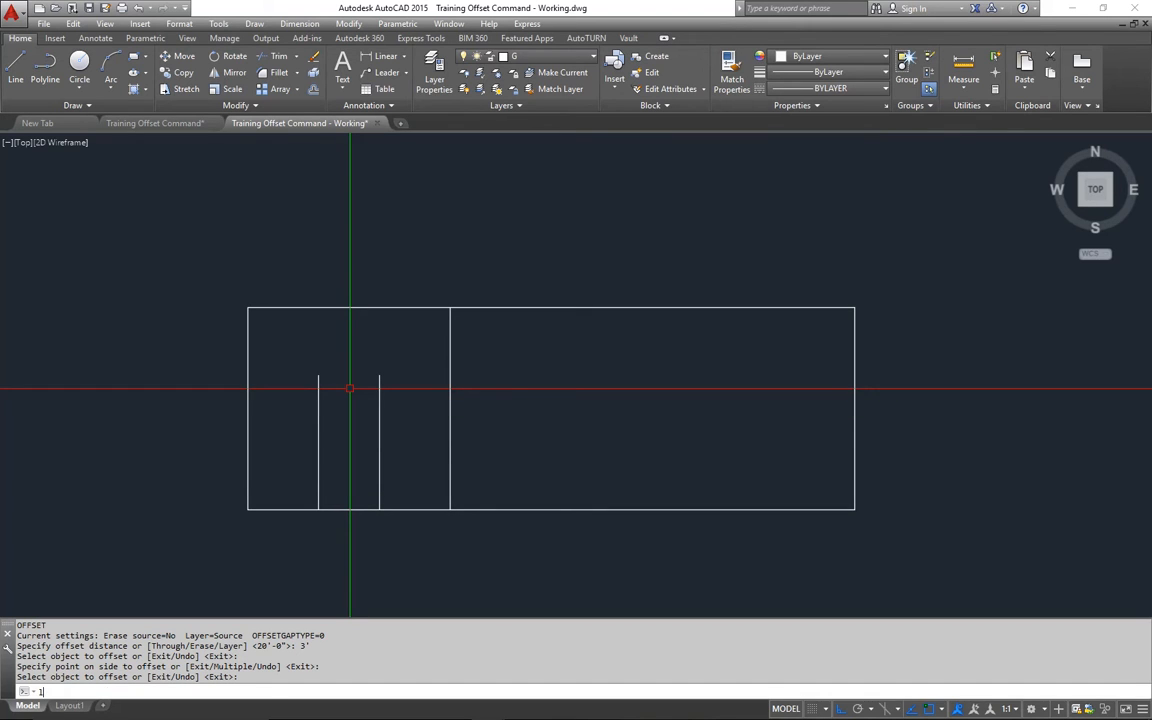
{"action": "key", "text": "Return"}
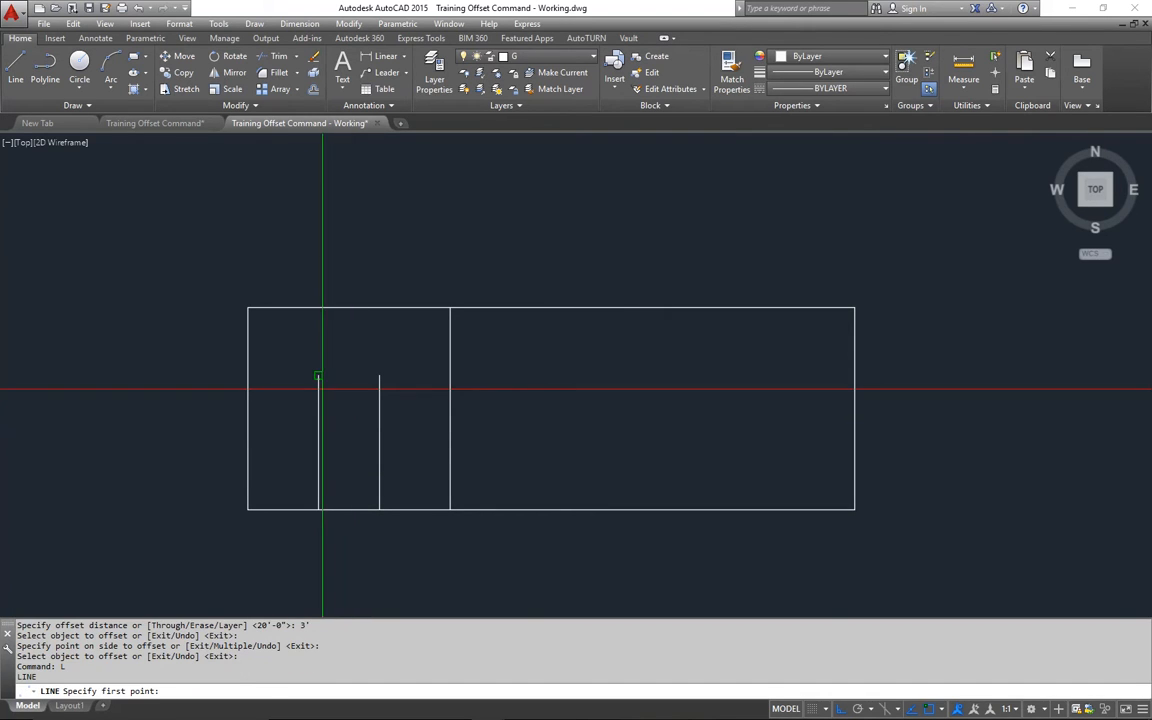
{"action": "left_click", "coordinate": [318, 376]}
{"action": "left_click", "coordinate": [379, 376]}
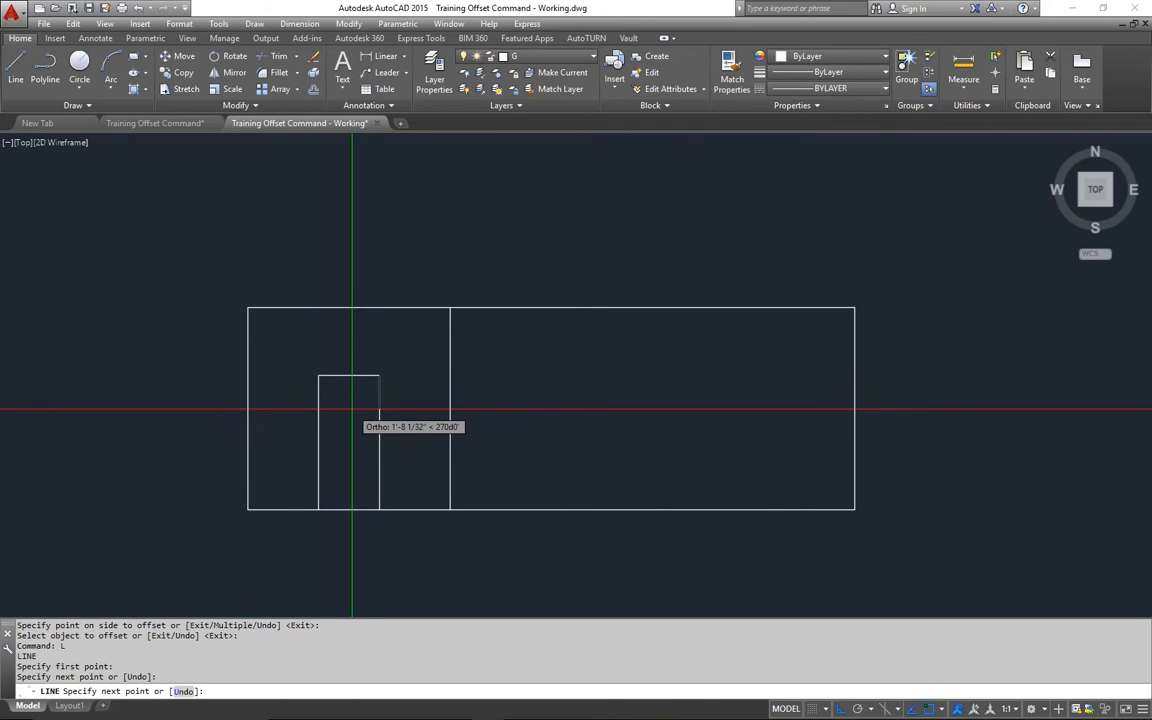
Check the left window in Training Offset Command and draw its head in the working drawing, 3' right from 14',6'8, and its right side 4' down
{"action": "key", "text": "Return"}
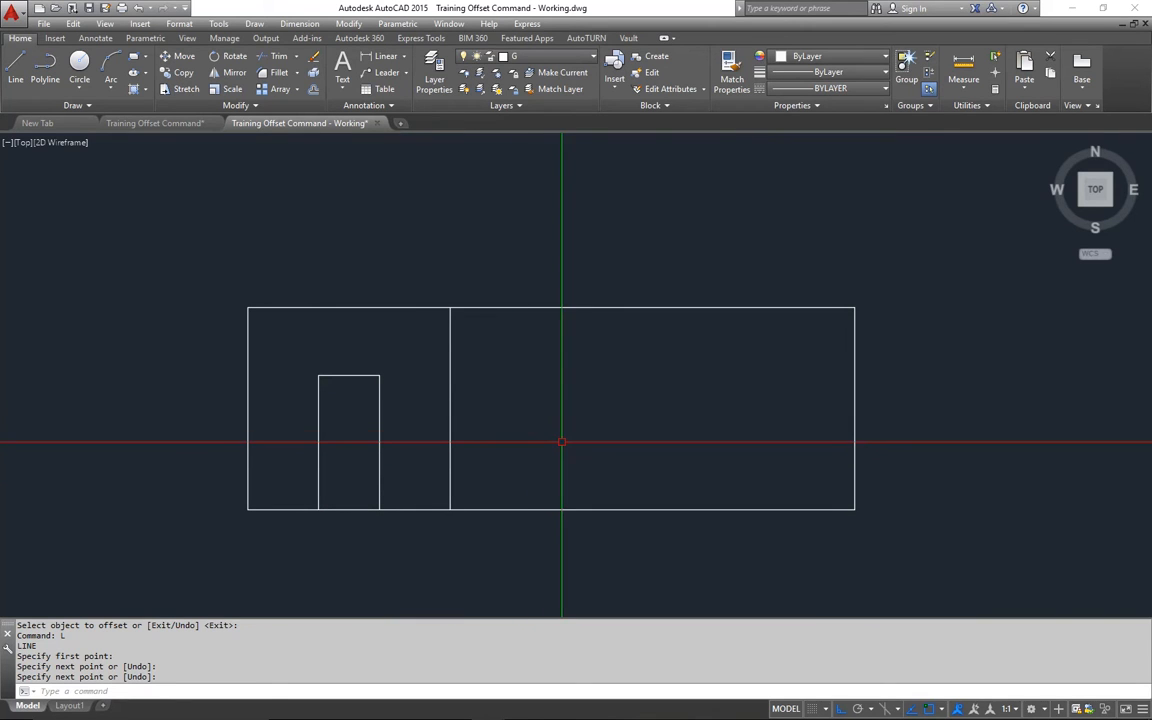
{"action": "left_click", "coordinate": [190, 122]}
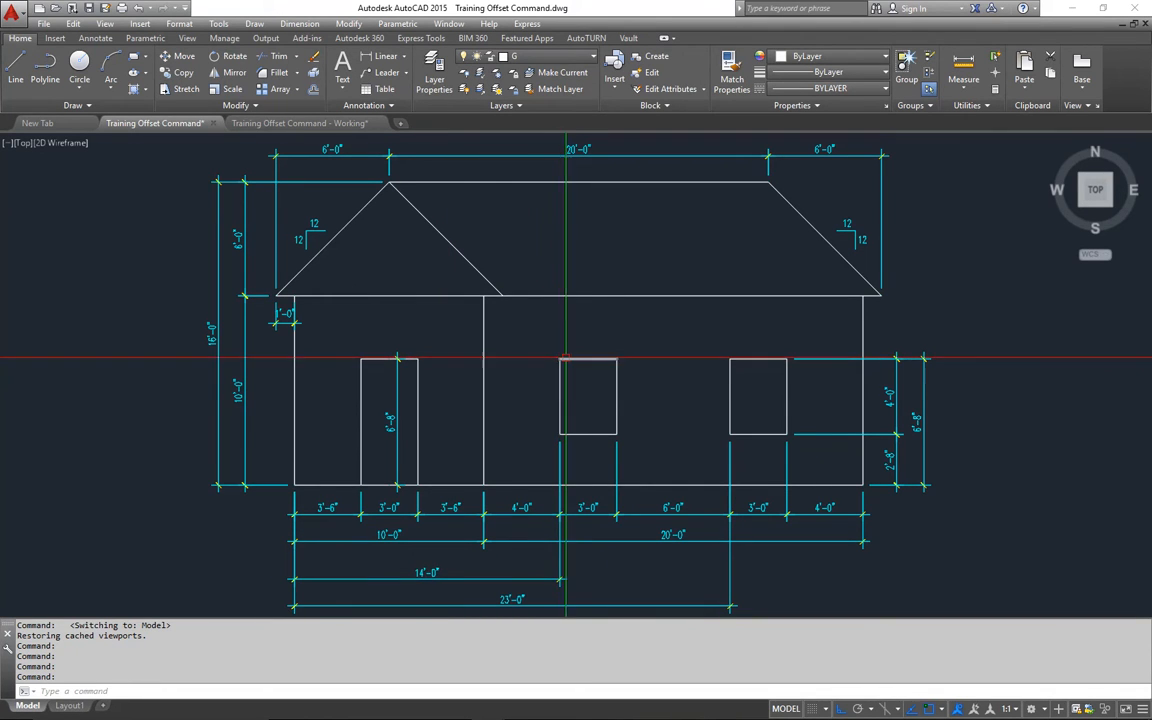
{"action": "left_click", "coordinate": [299, 123]}
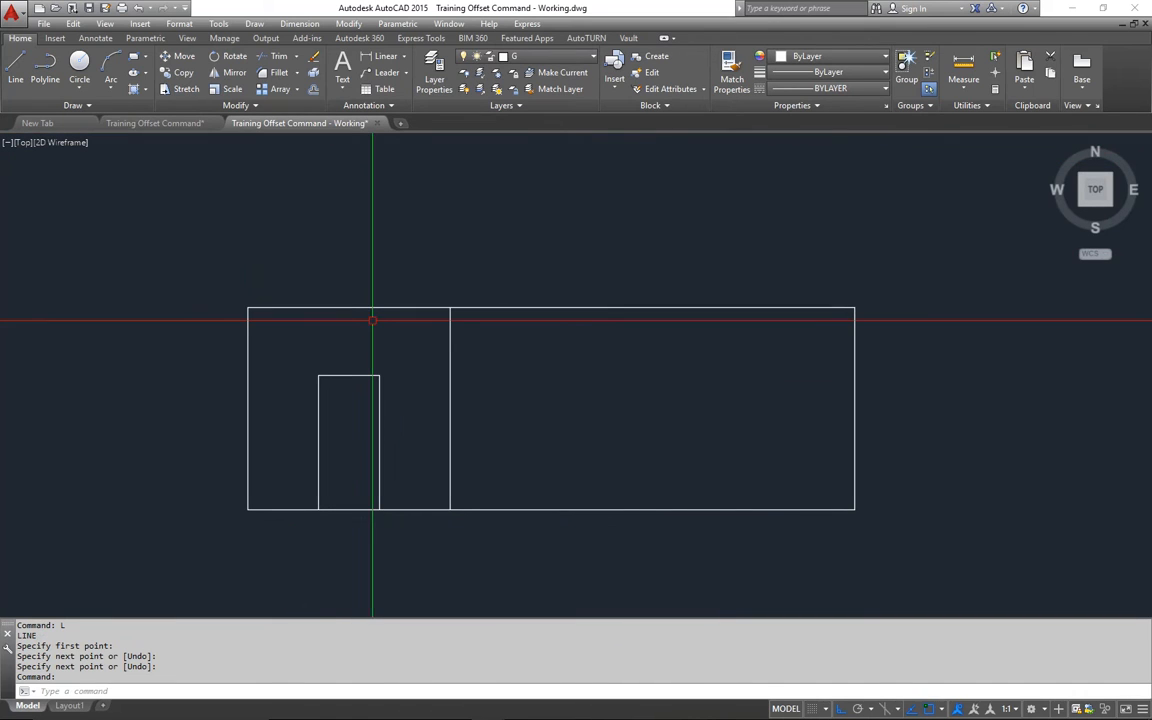
{"action": "type", "text": "l"}
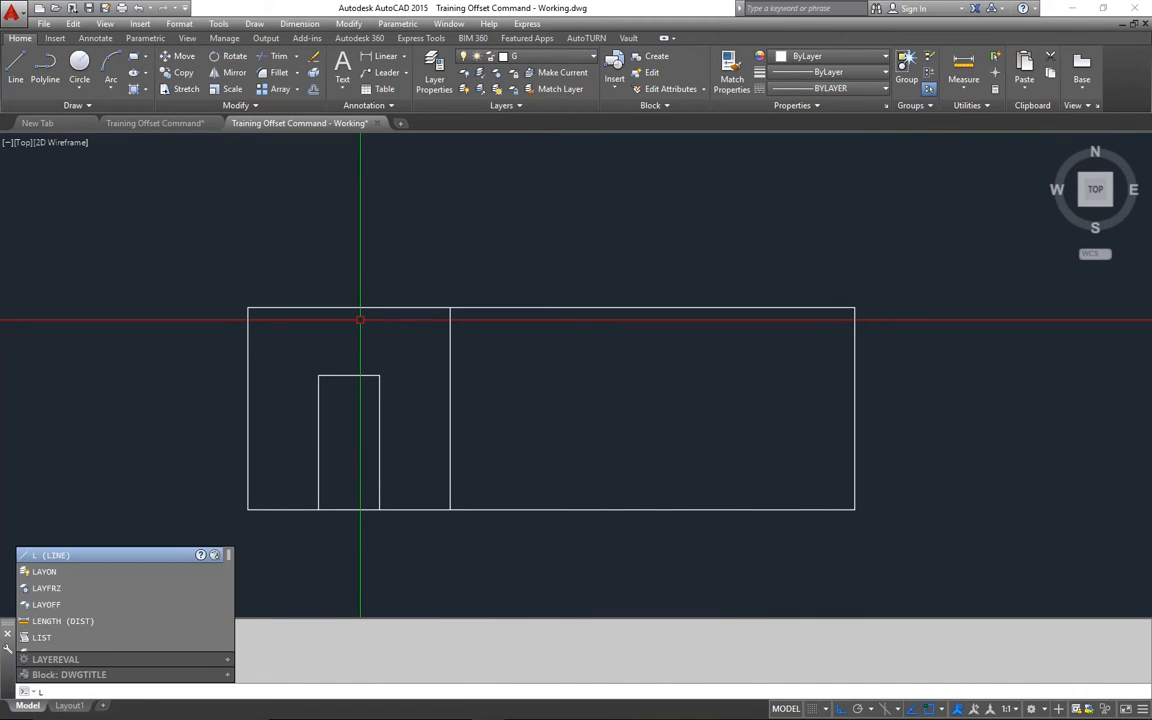
{"action": "key", "text": "Return"}
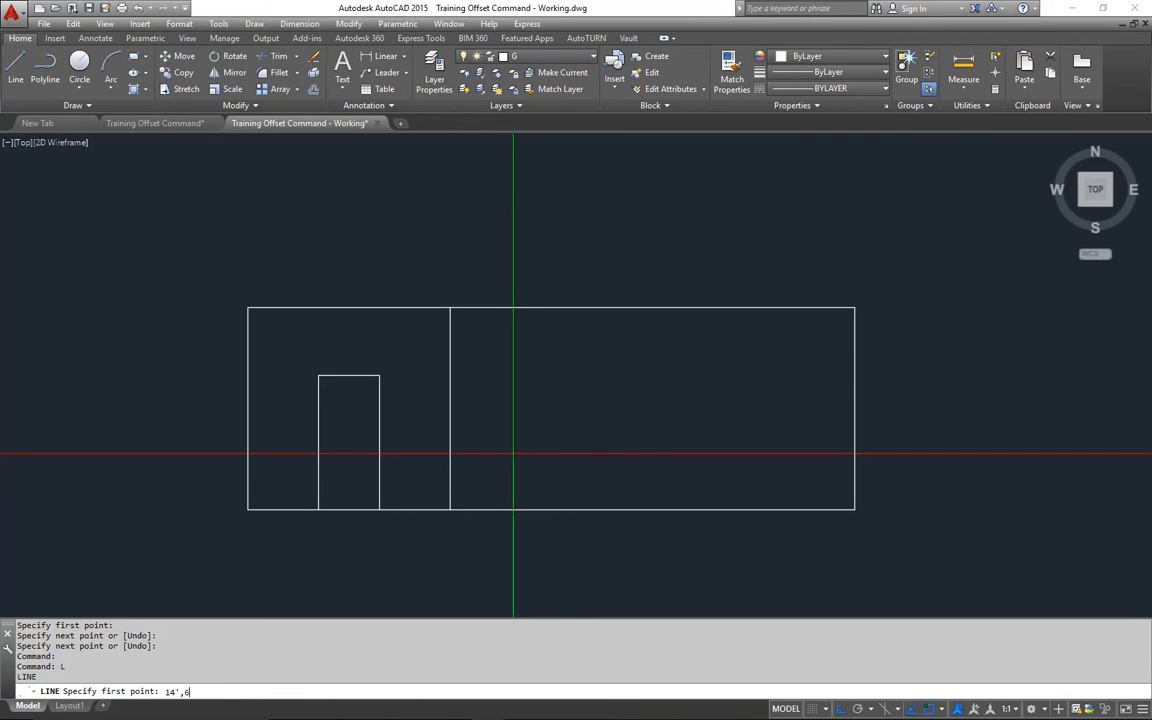
{"action": "type", "text": "14',6'8"}
{"action": "key", "text": "Return"}
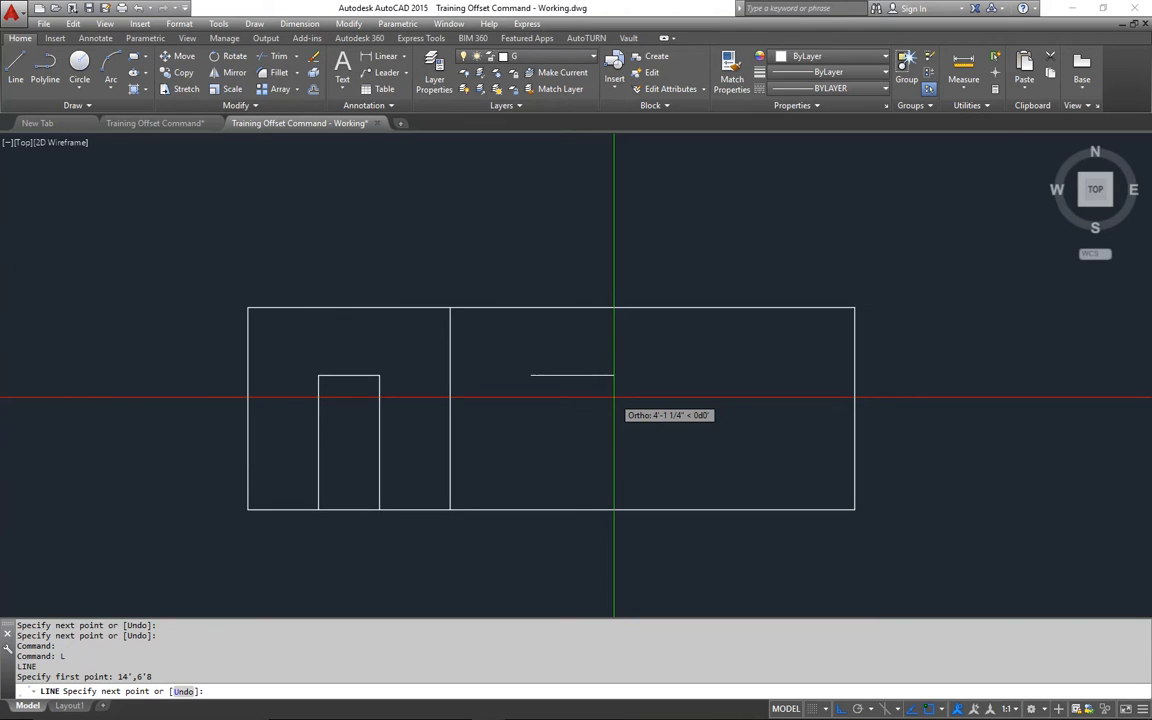
{"action": "key", "text": "Return"}
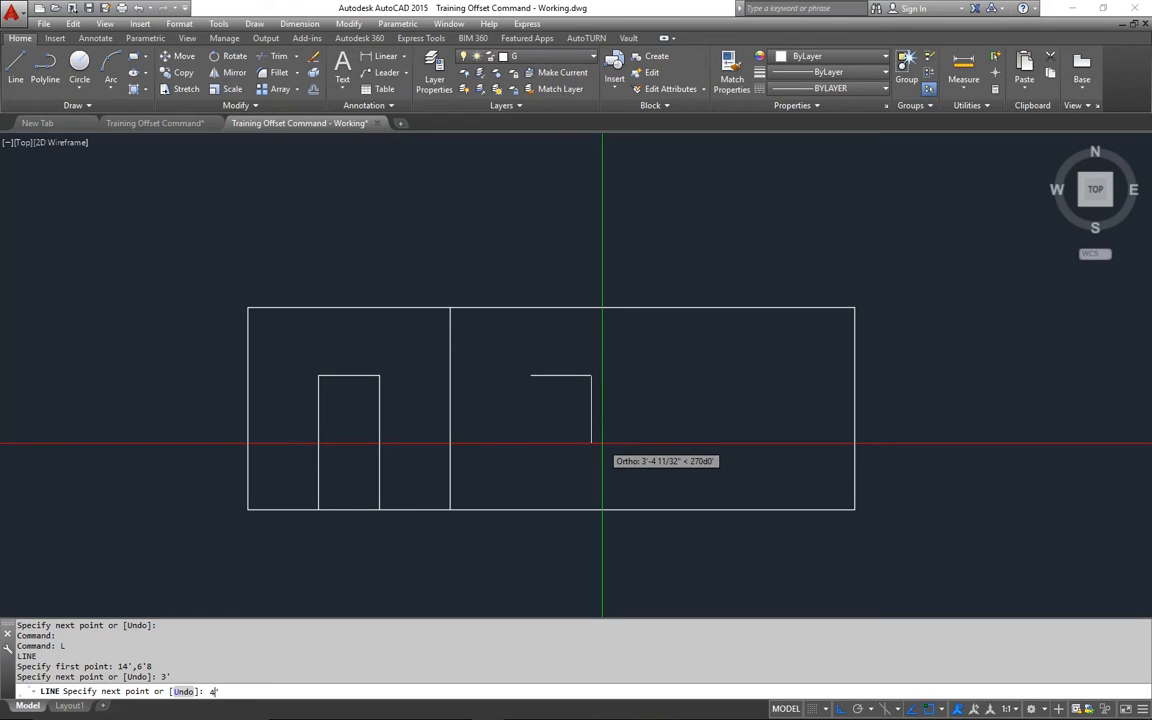
{"action": "key", "text": "Return"}
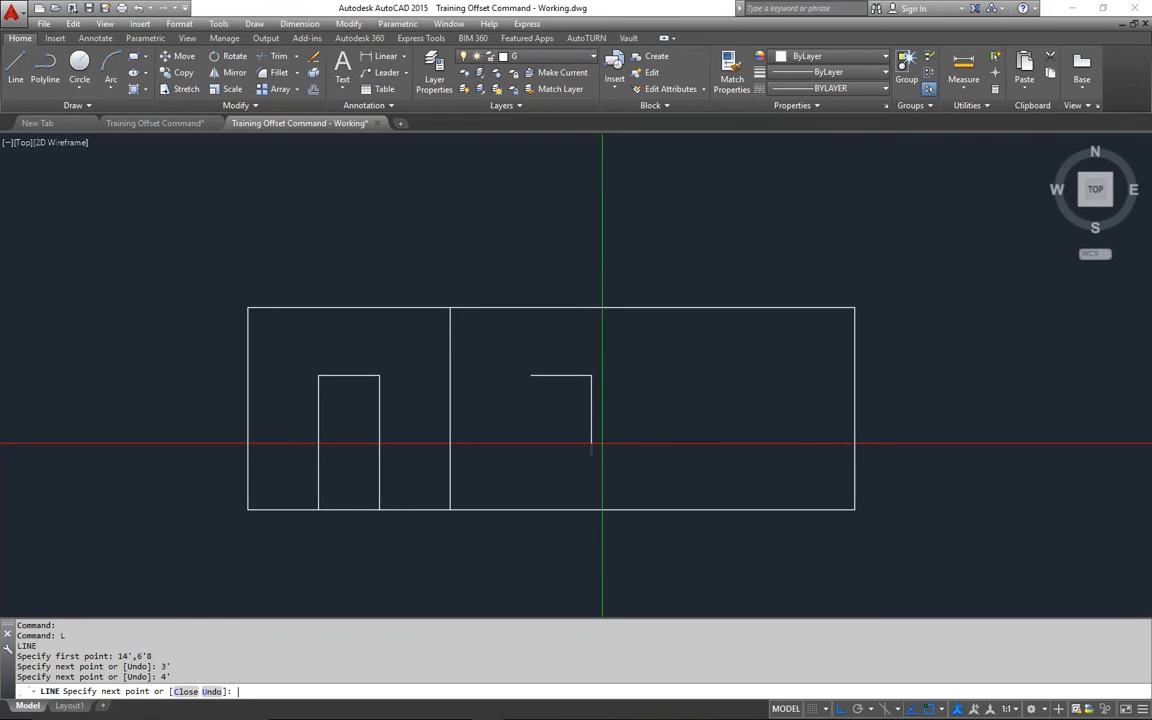
{"action": "key", "text": "Return"}
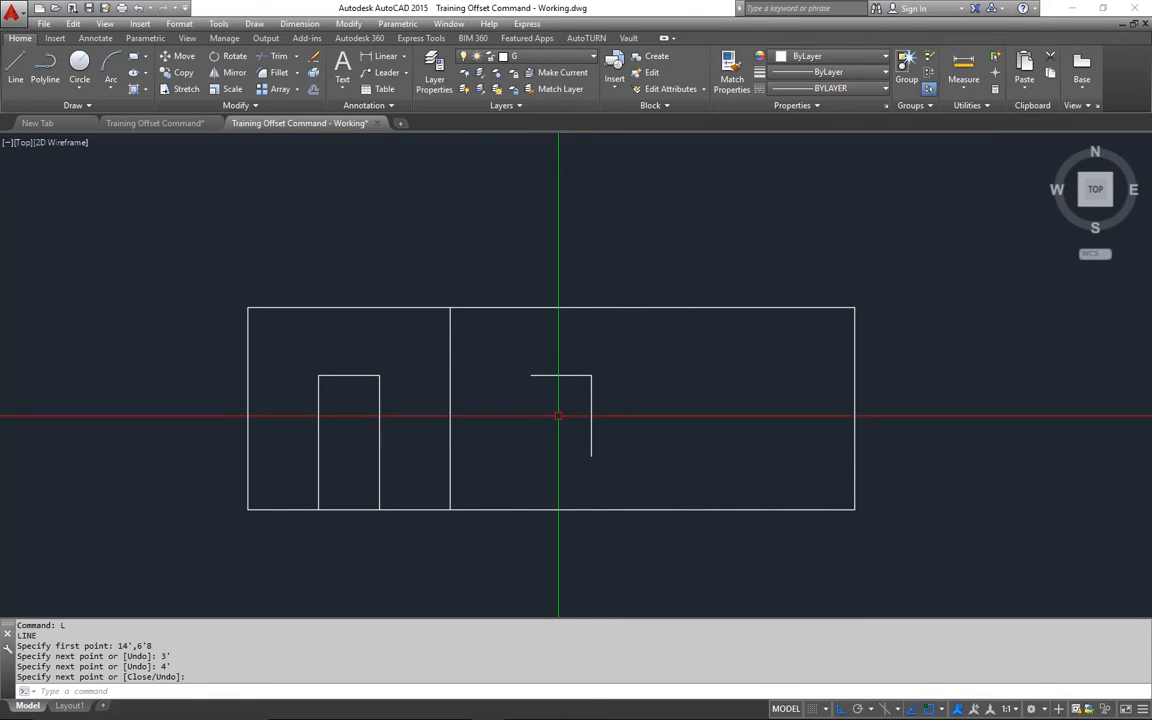
Offset the left window's right side 3' to the left to create its left side
{"action": "type", "text": "O"}
{"action": "key", "text": "Return"}
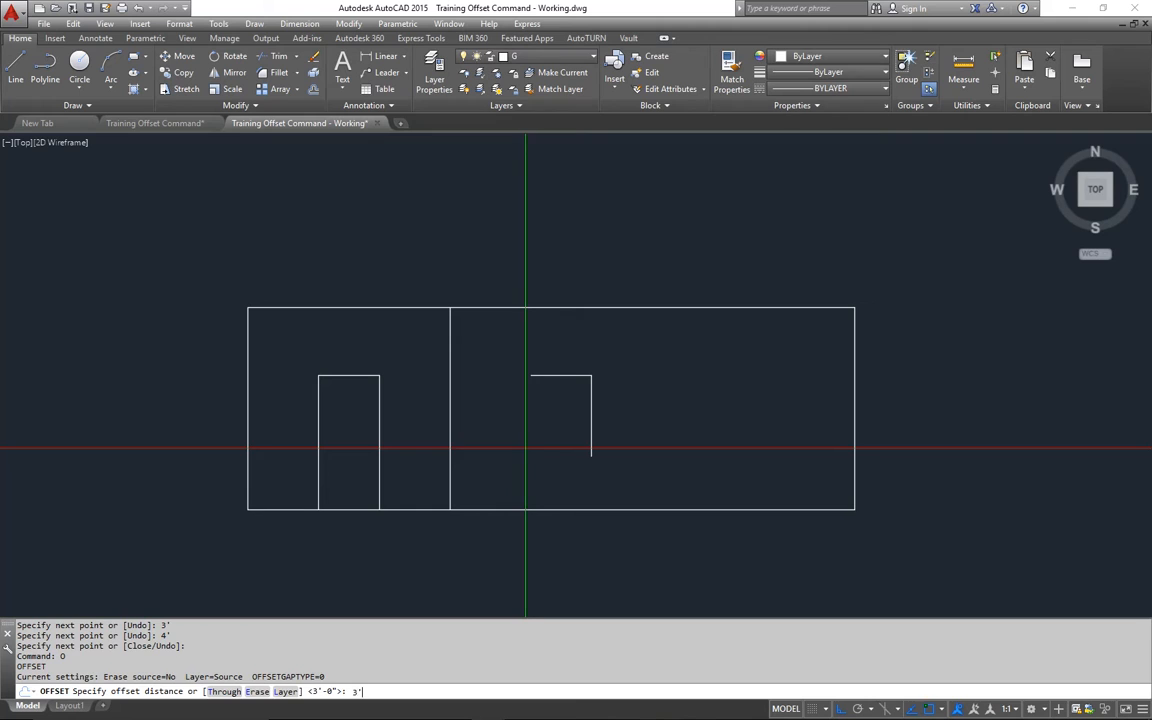
{"action": "key", "text": "Return"}
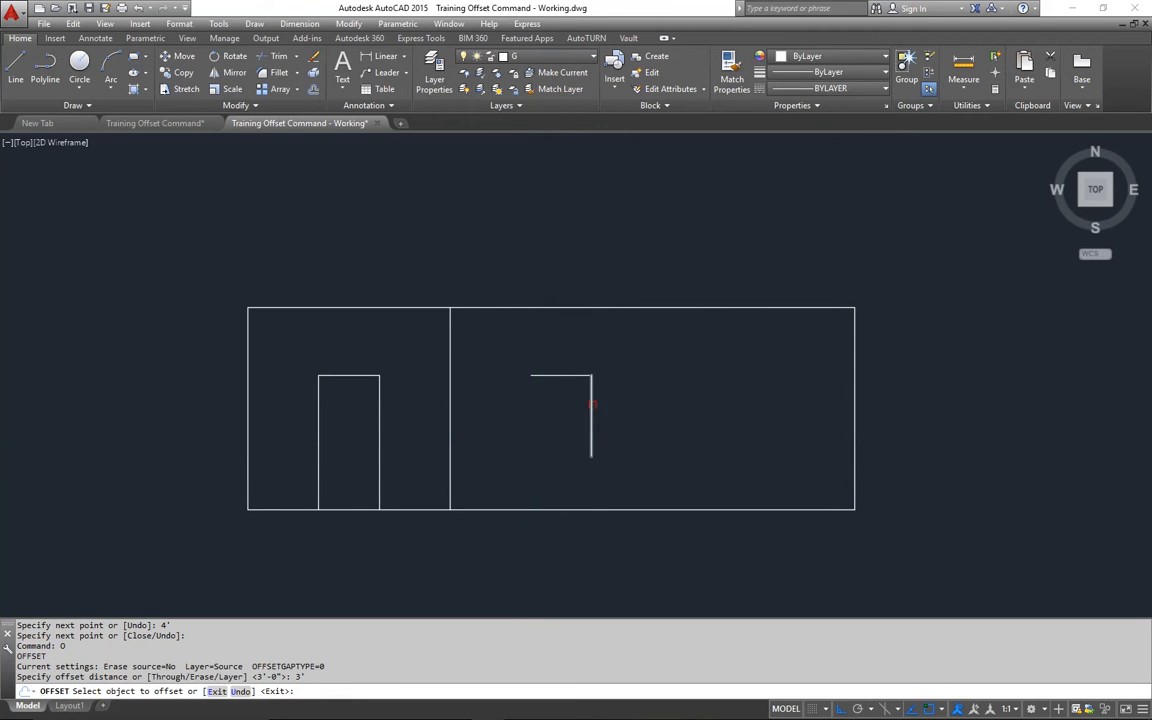
{"action": "left_click", "coordinate": [591, 405]}
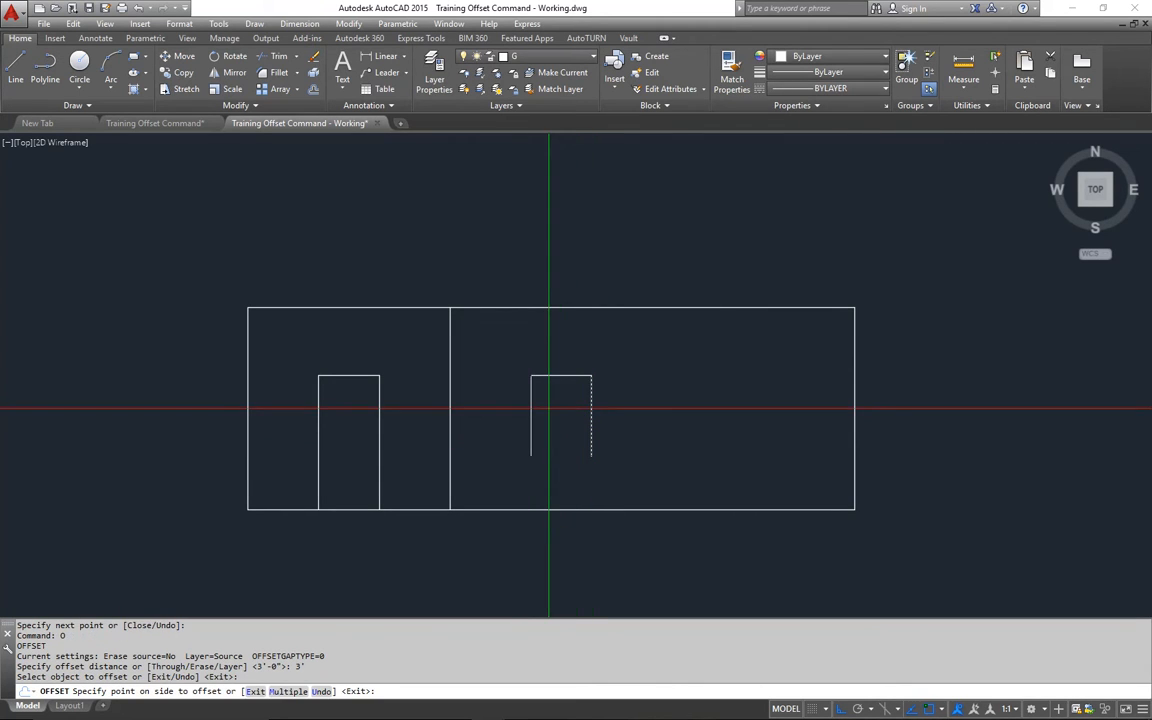
{"action": "left_click", "coordinate": [548, 408]}
{"action": "key", "text": "Return"}
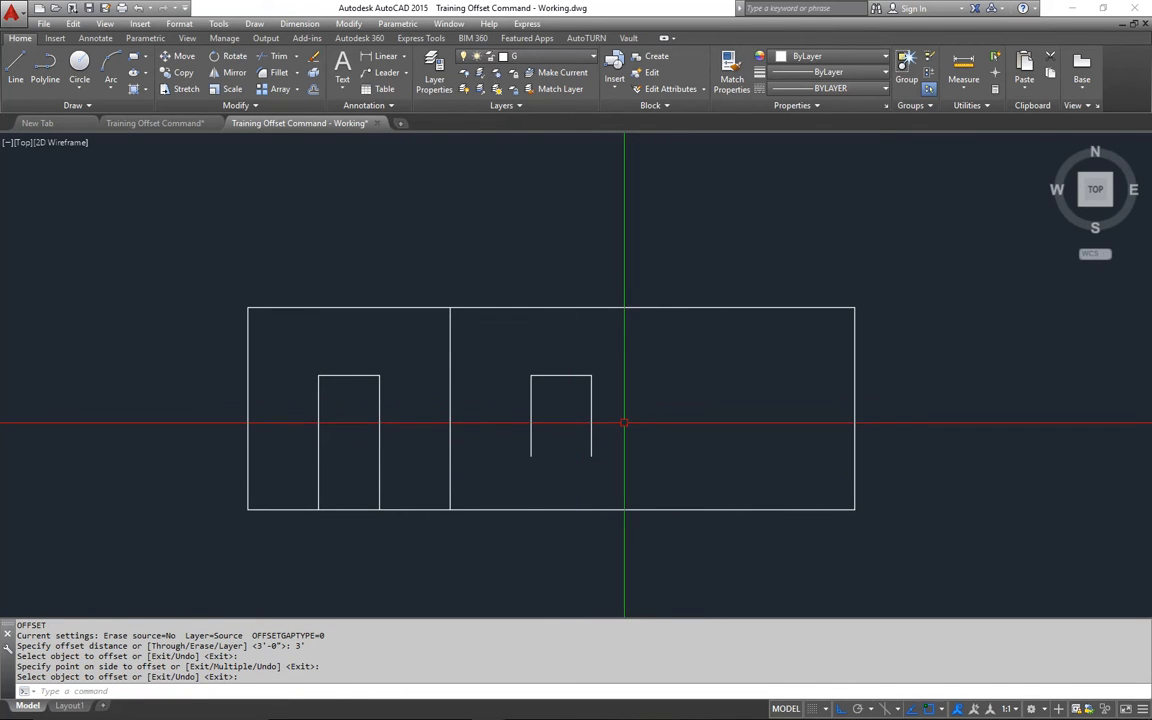
Offset the left window's head line 4' downward to create the sill and close the window outline
{"action": "key", "text": "Return"}
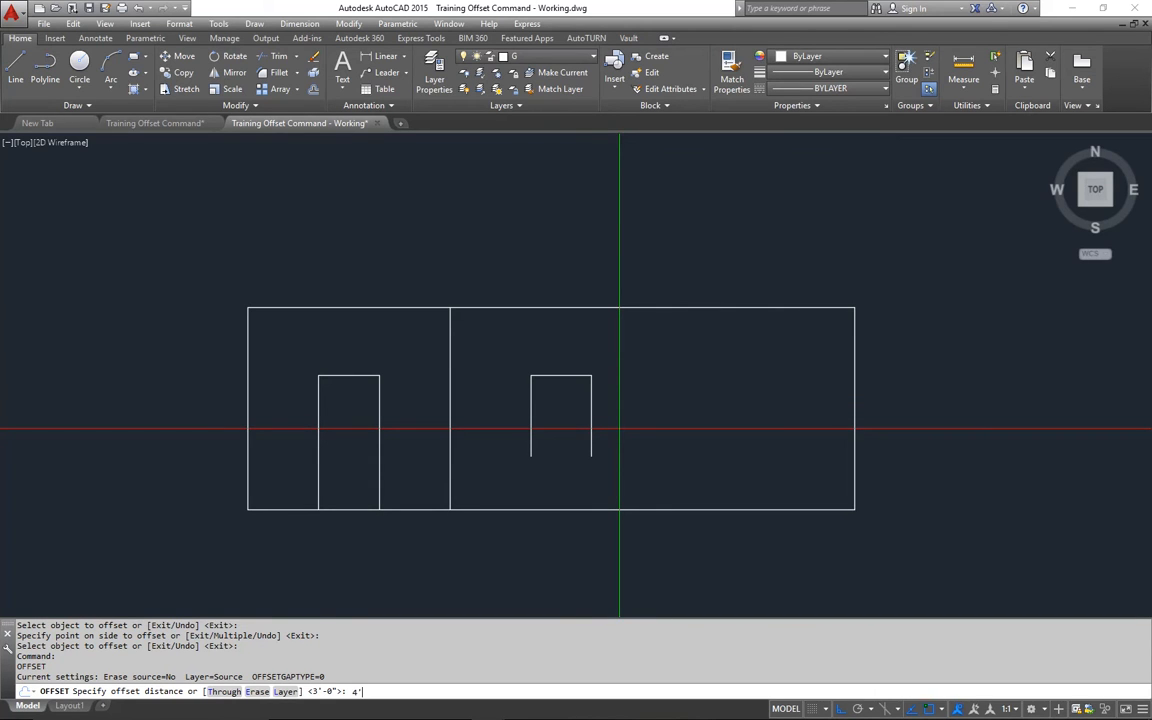
{"action": "type", "text": "4'"}
{"action": "key", "text": "Return"}
{"action": "left_click", "coordinate": [580, 377]}
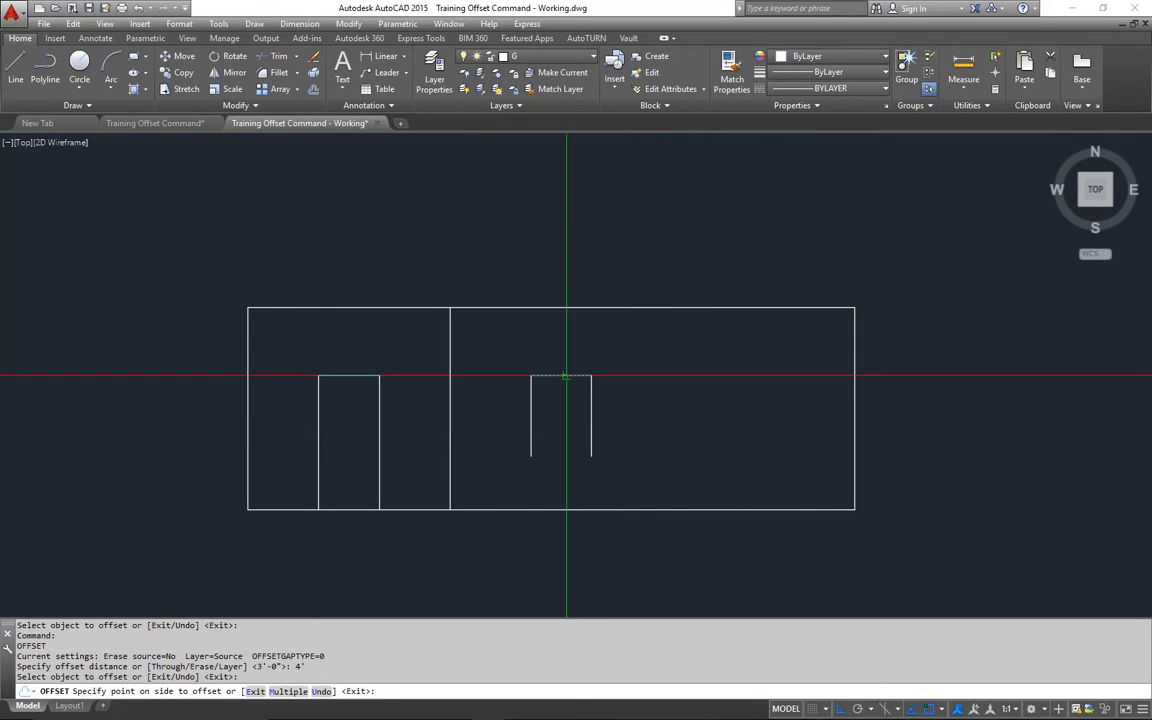
{"action": "left_click", "coordinate": [564, 411]}
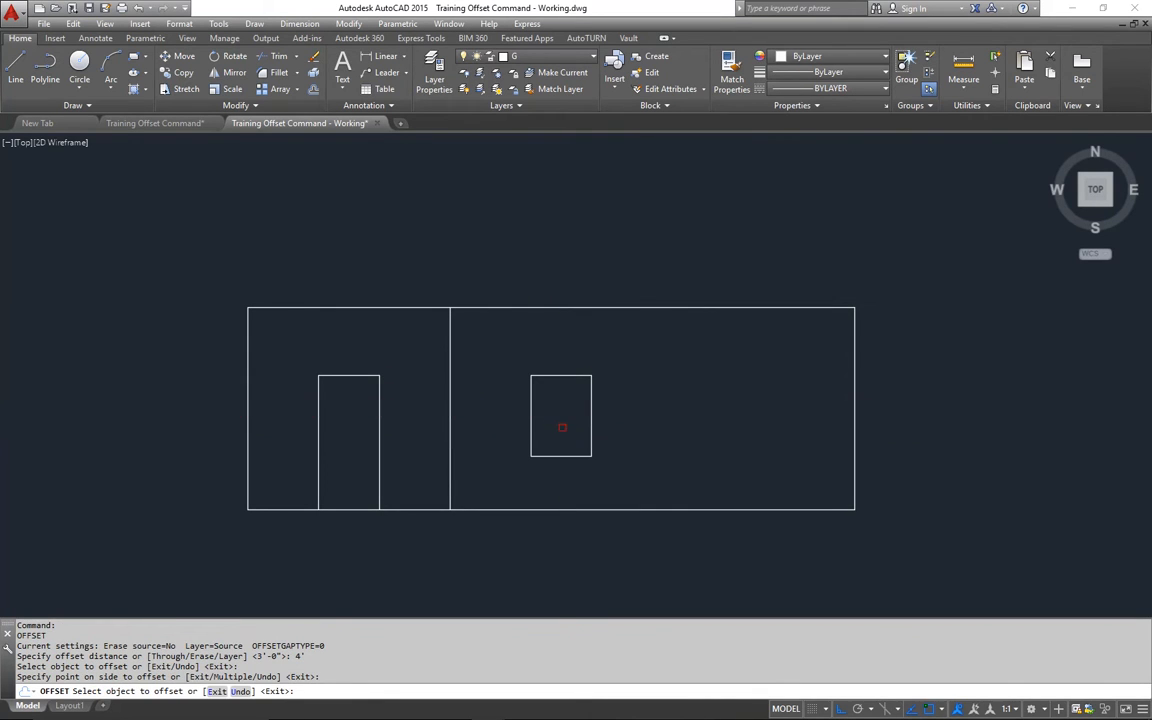
{"action": "key", "text": "Return"}
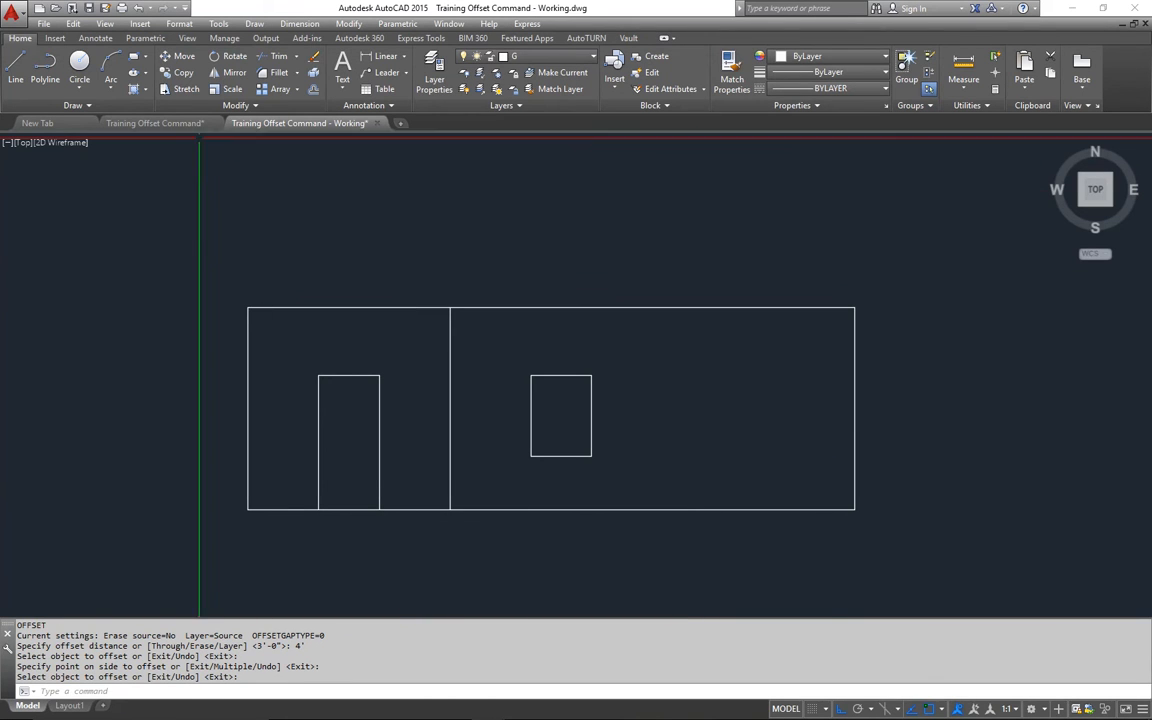
Check the right window in Training Offset Command and draw its head in the working drawing, 3' right from 23',6'8, and its right side 4' down
{"action": "left_click", "coordinate": [165, 123]}
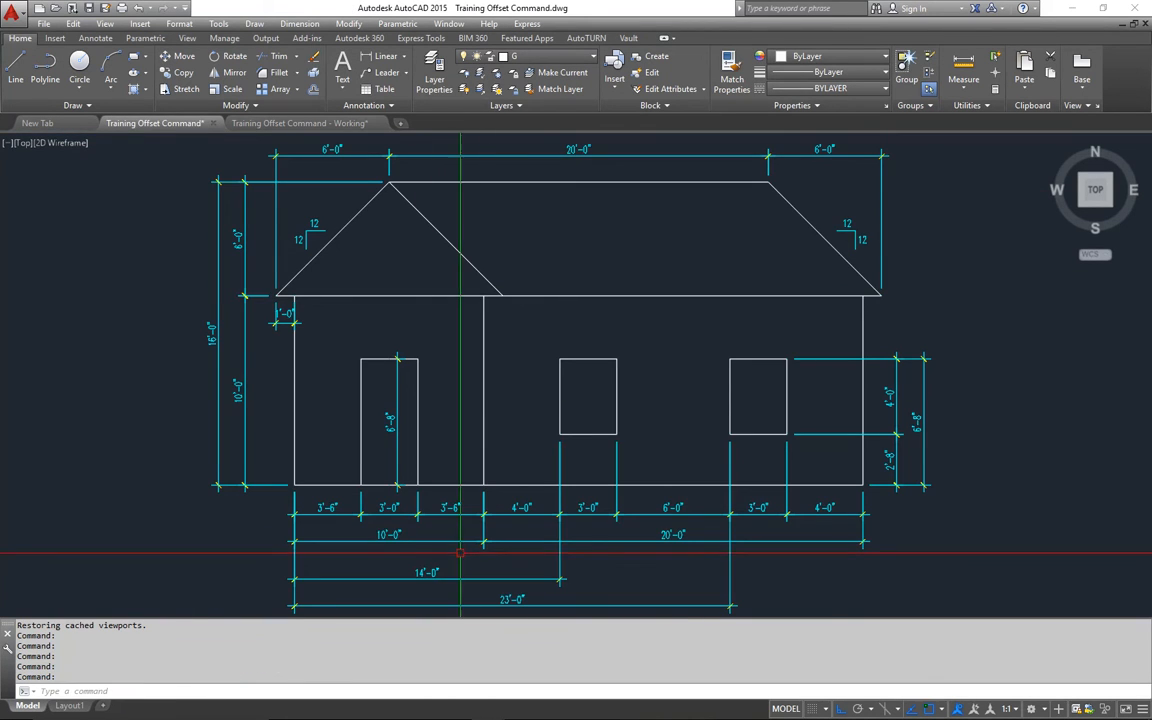
{"action": "left_click", "coordinate": [639, 541]}
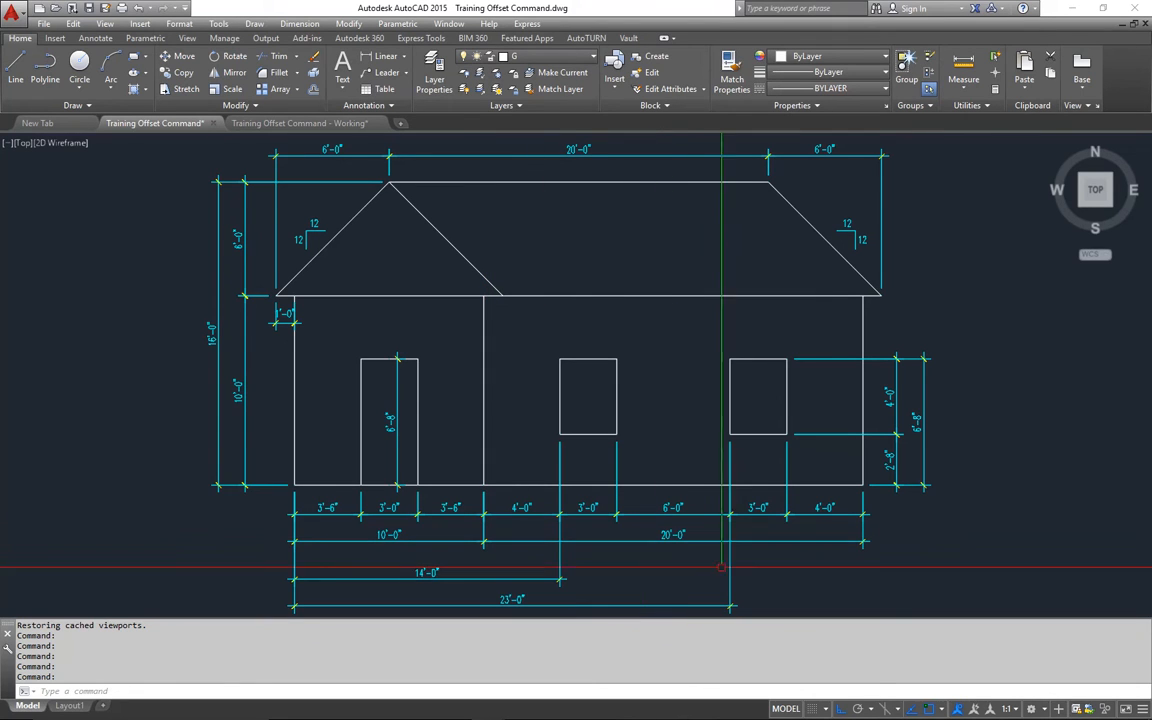
{"action": "key", "text": "Escape"}
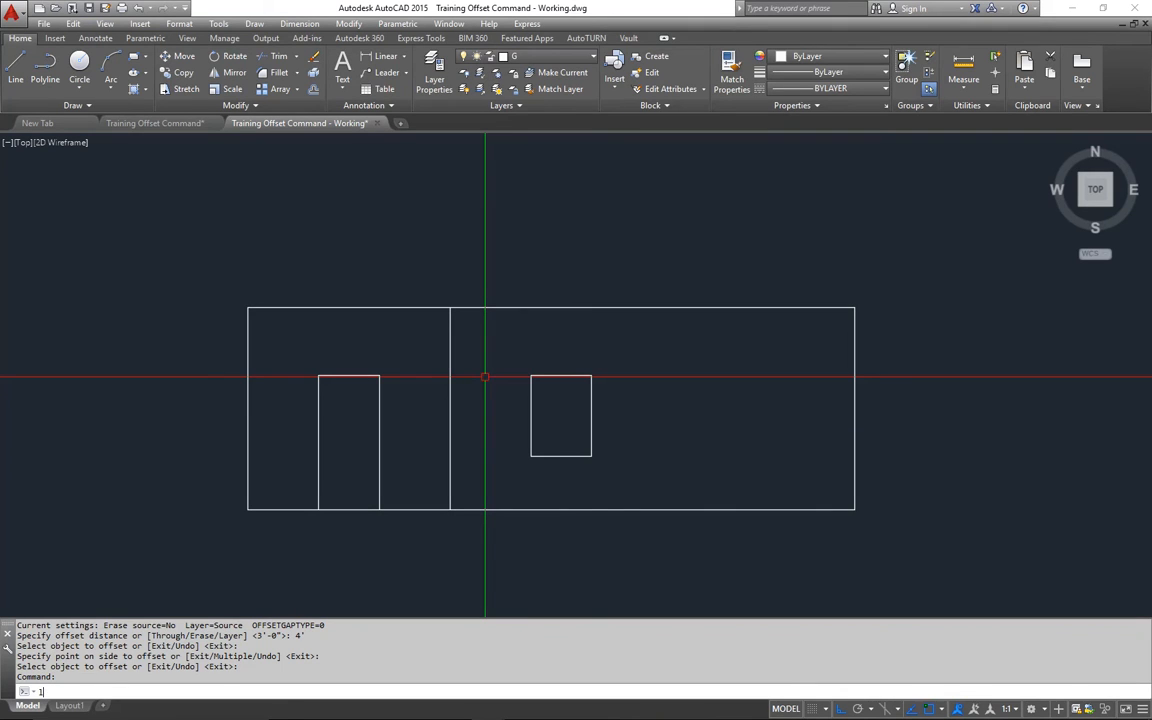
{"action": "key", "text": "Return"}
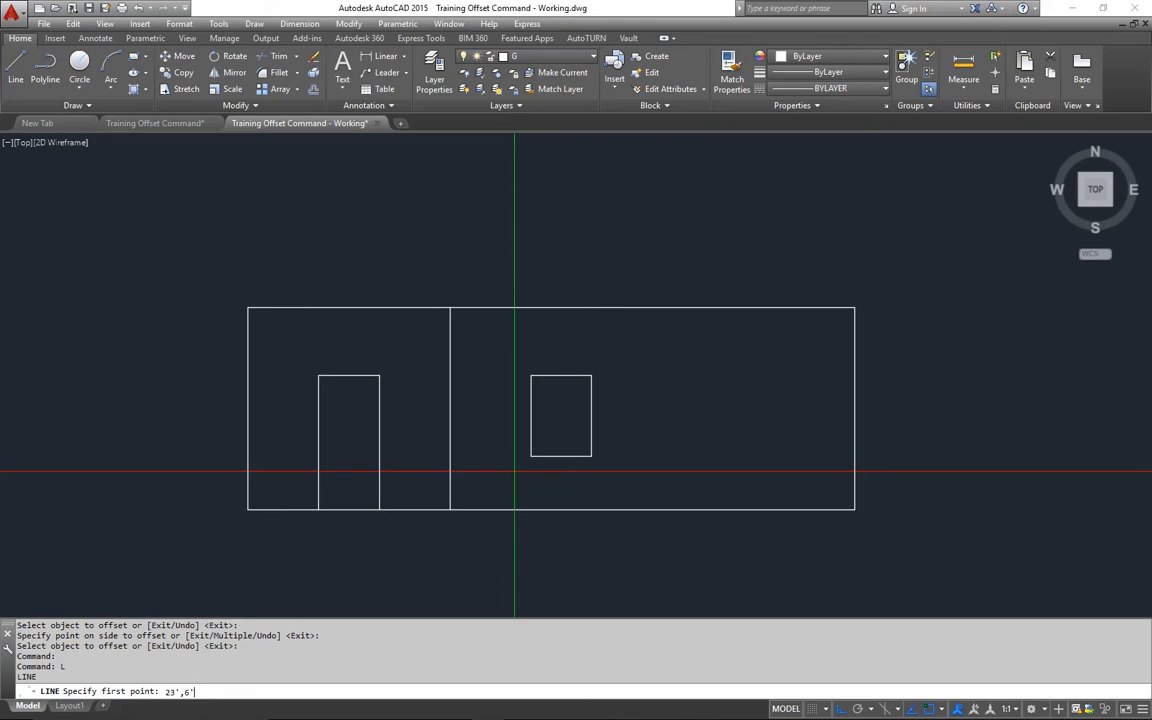
{"action": "type", "text": "23',6'8"}
{"action": "key", "text": "Return"}
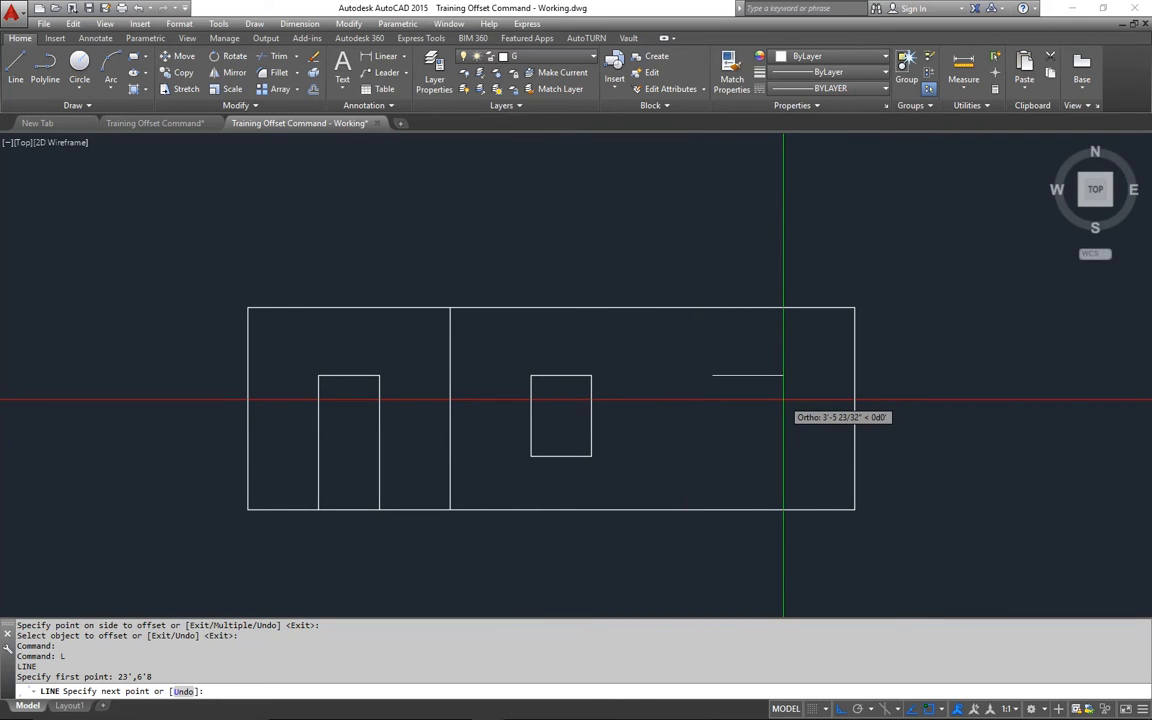
{"action": "key", "text": "Return"}
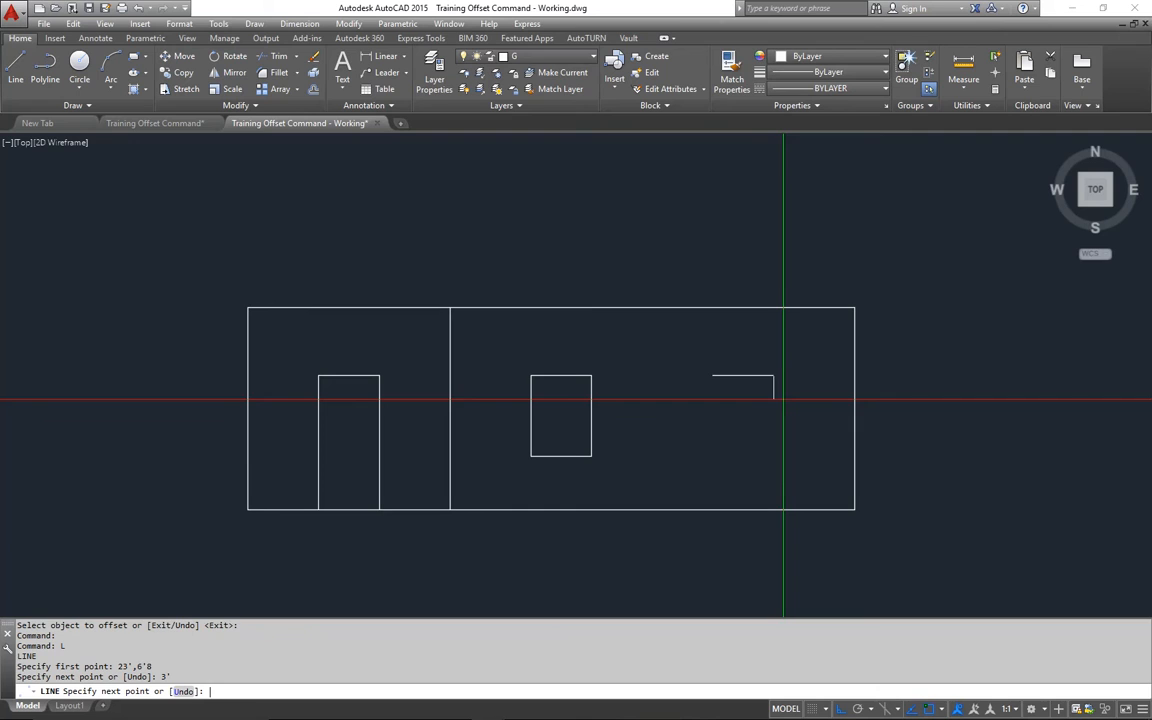
{"action": "type", "text": "4'"}
{"action": "key", "text": "Return"}
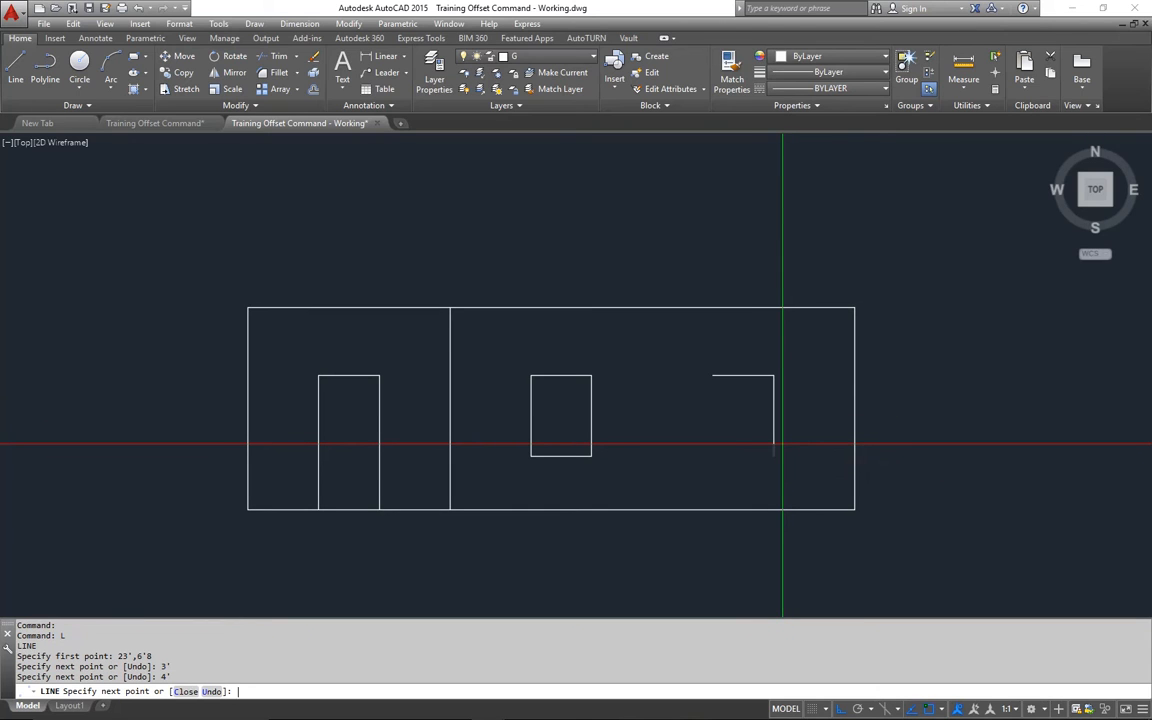
{"action": "key", "text": "Return"}
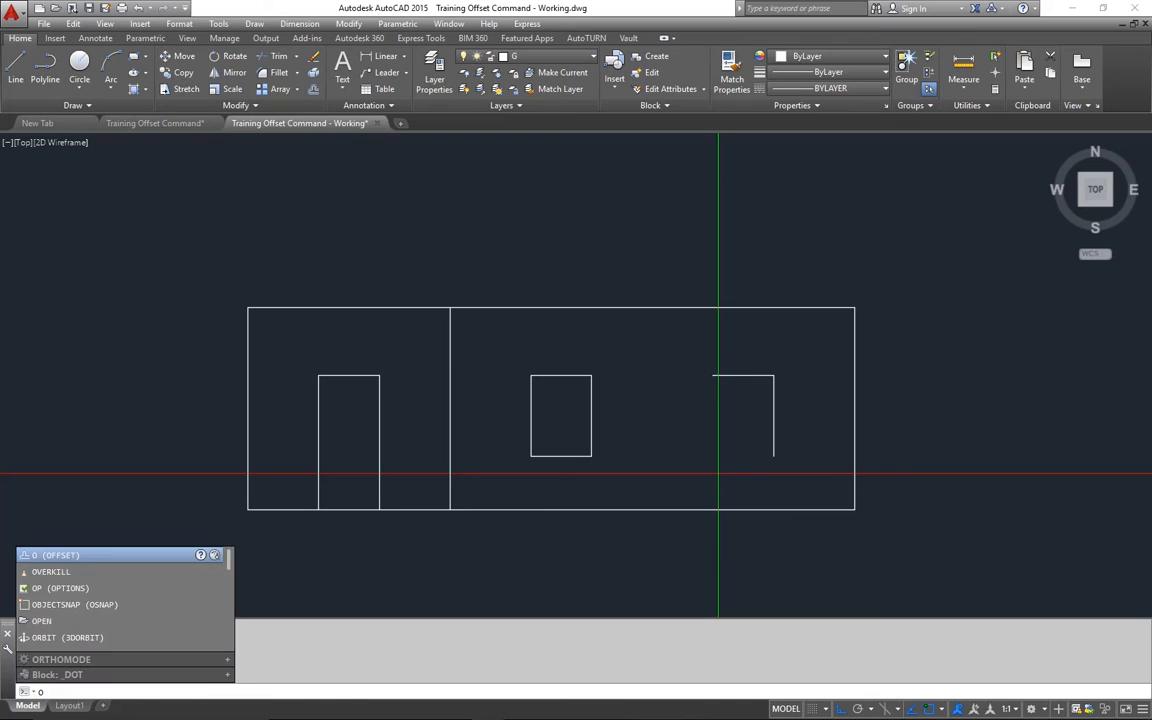
Offset the right window's right side 3' to the left to create its left side
{"action": "key", "text": "Return"}
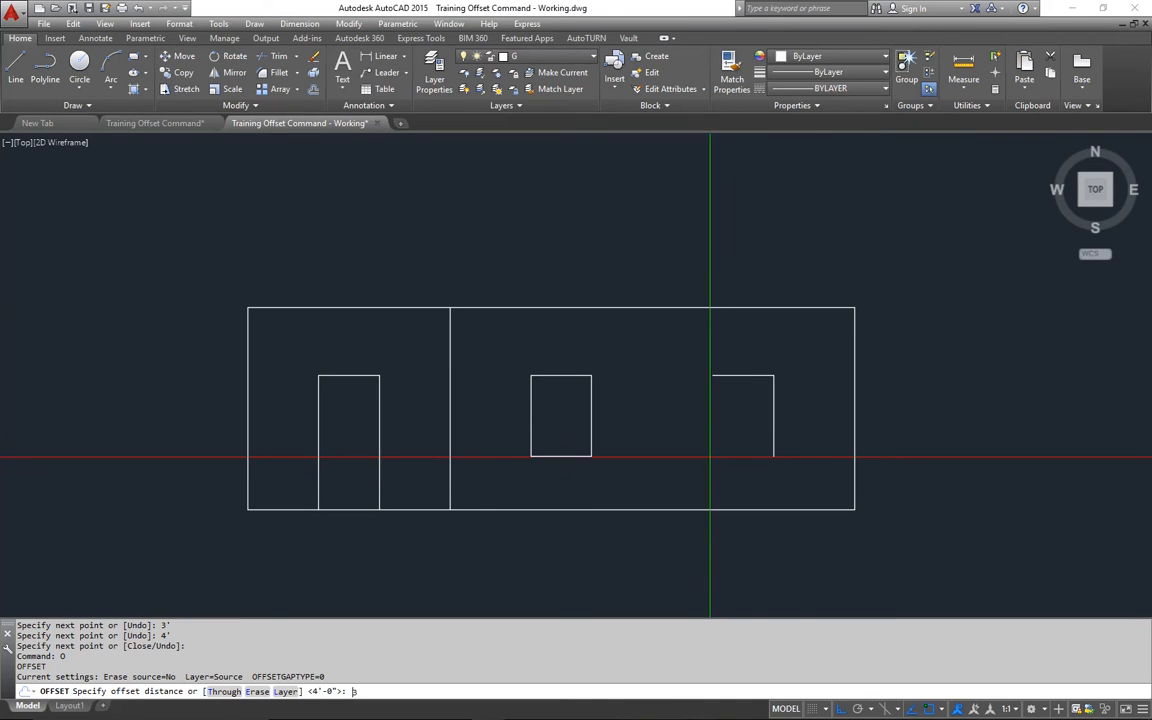
{"action": "type", "text": "3'"}
{"action": "key", "text": "Return"}
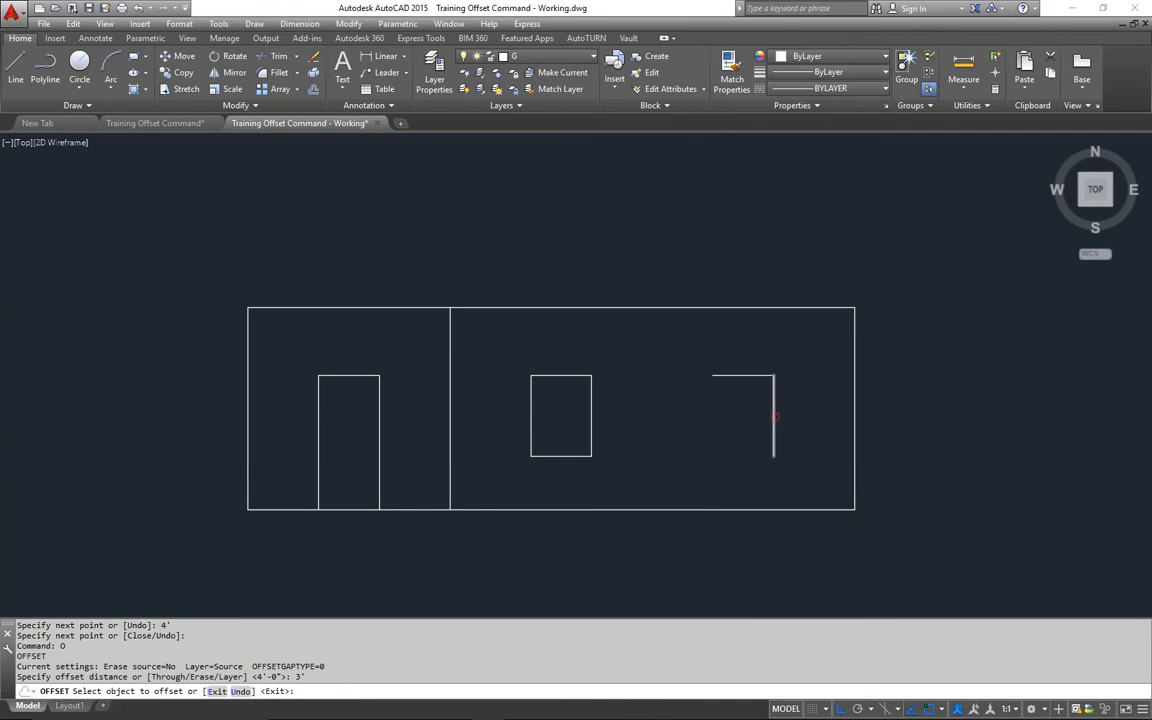
{"action": "left_click", "coordinate": [773, 415]}
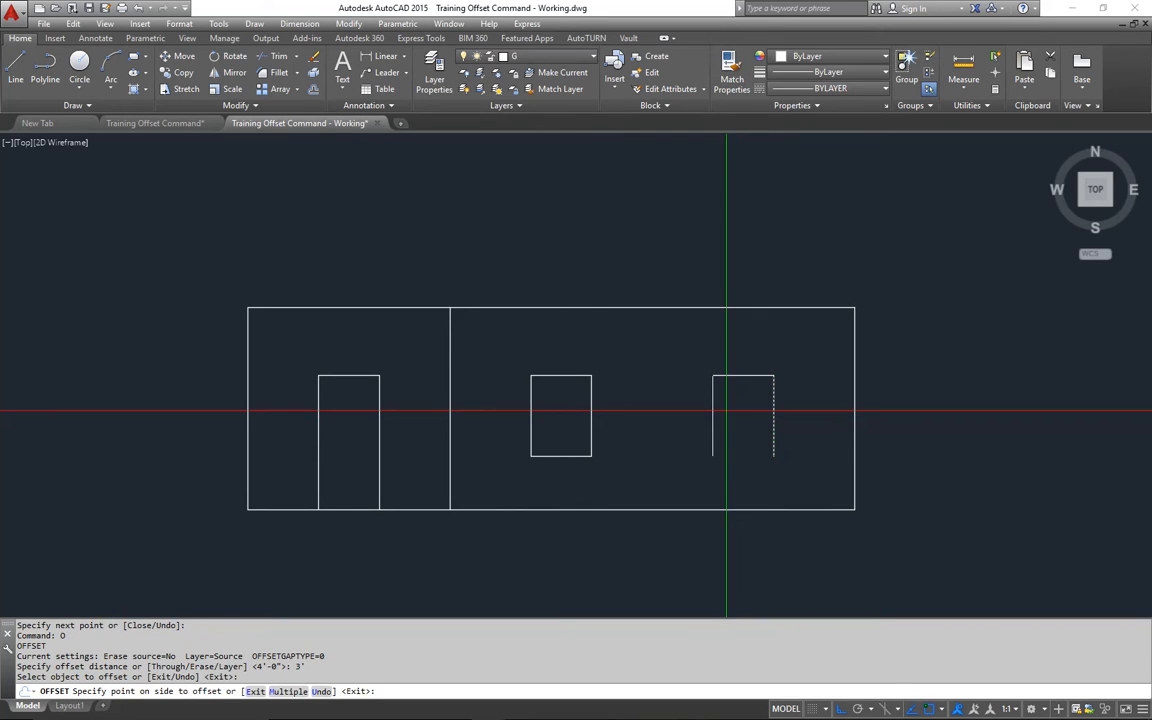
{"action": "left_click", "coordinate": [726, 412]}
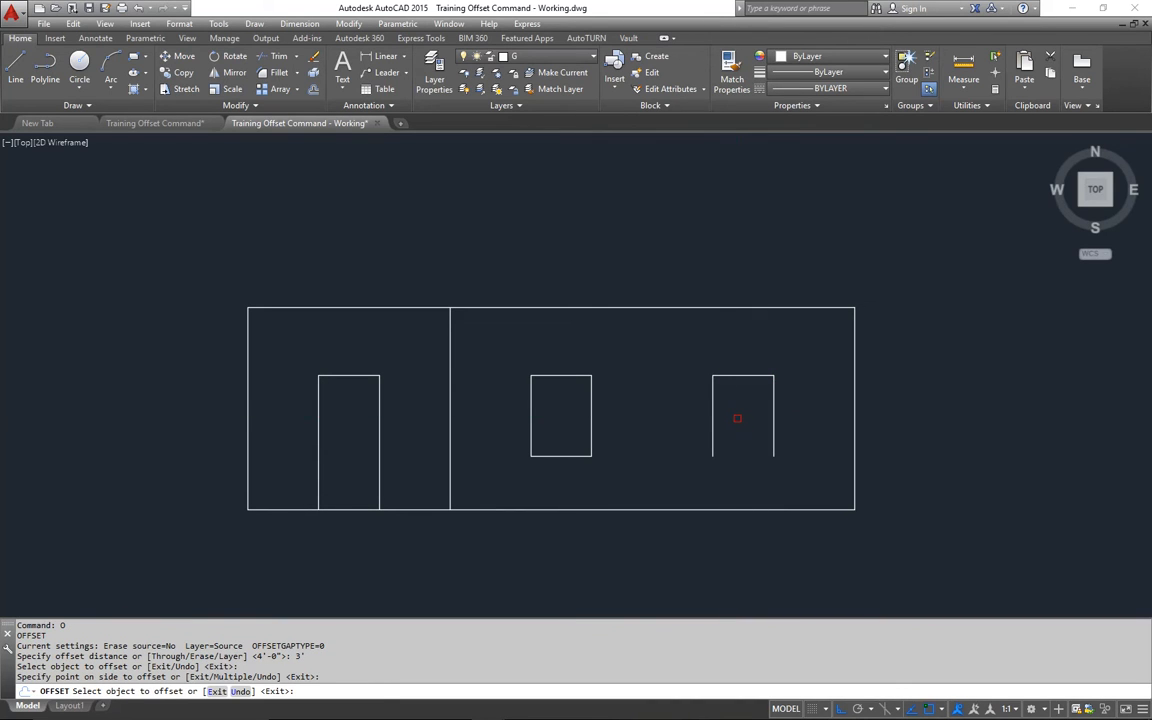
{"action": "key", "text": "Return"}
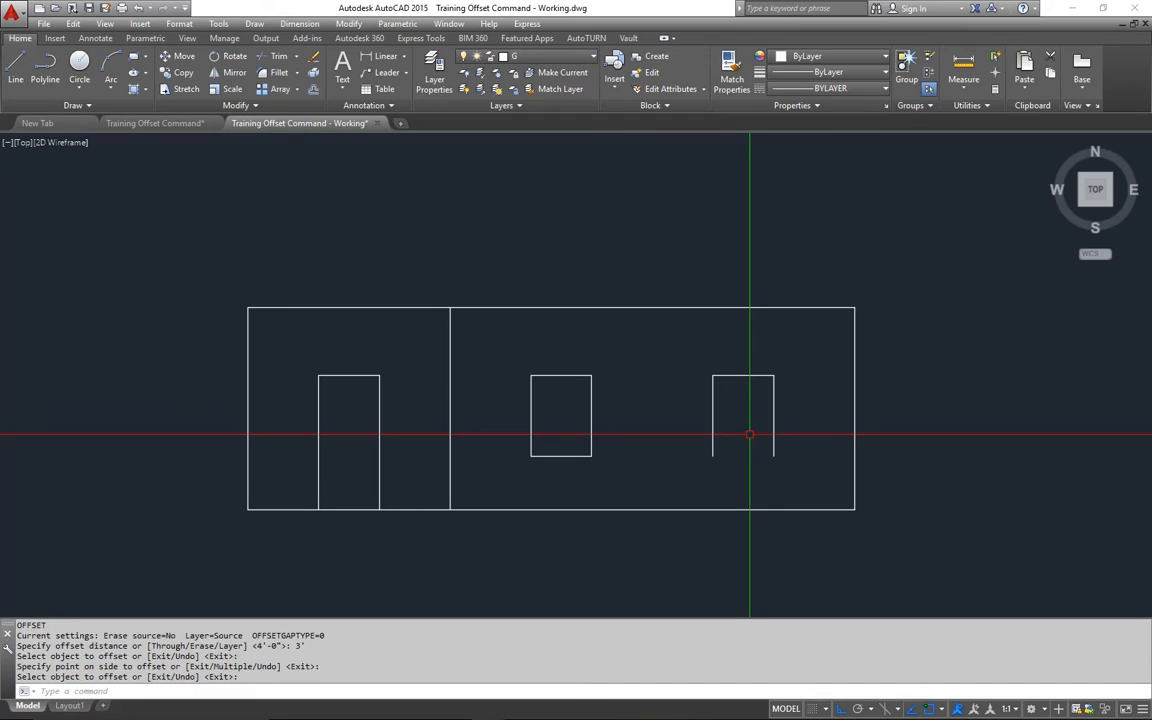
Offset the right window's head line 4' downward to create the sill and close the window outline
{"action": "type", "text": "o"}
{"action": "key", "text": "Return"}
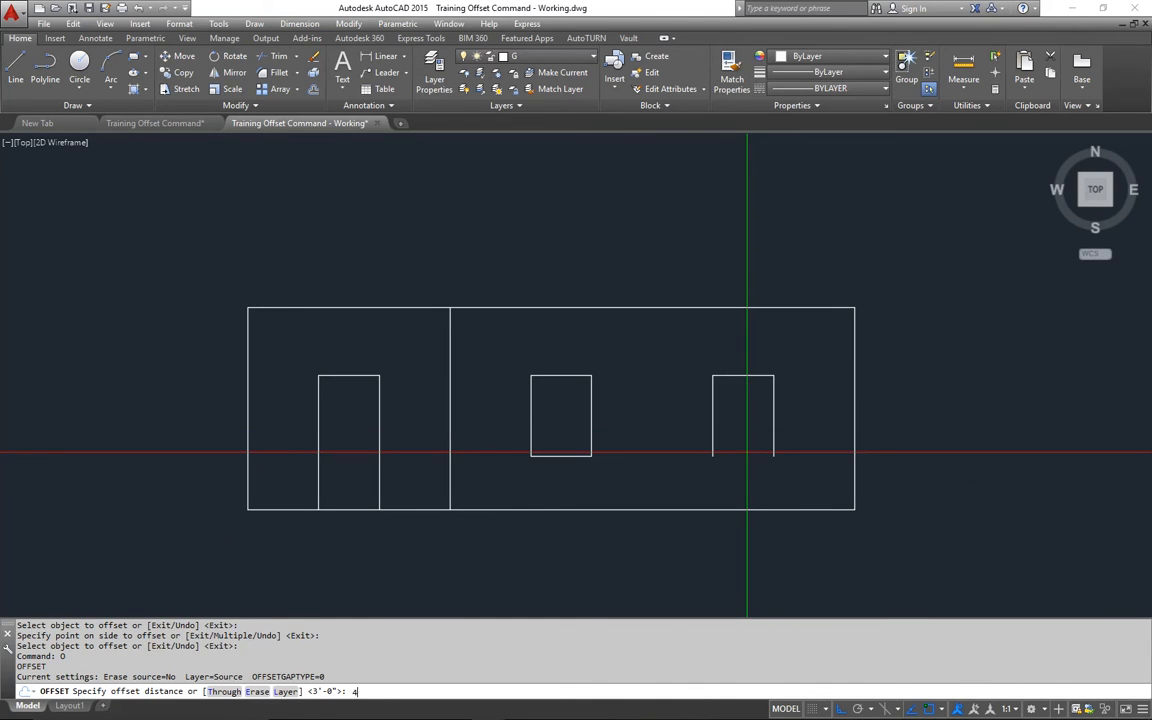
{"action": "type", "text": "4'"}
{"action": "key", "text": "Return"}
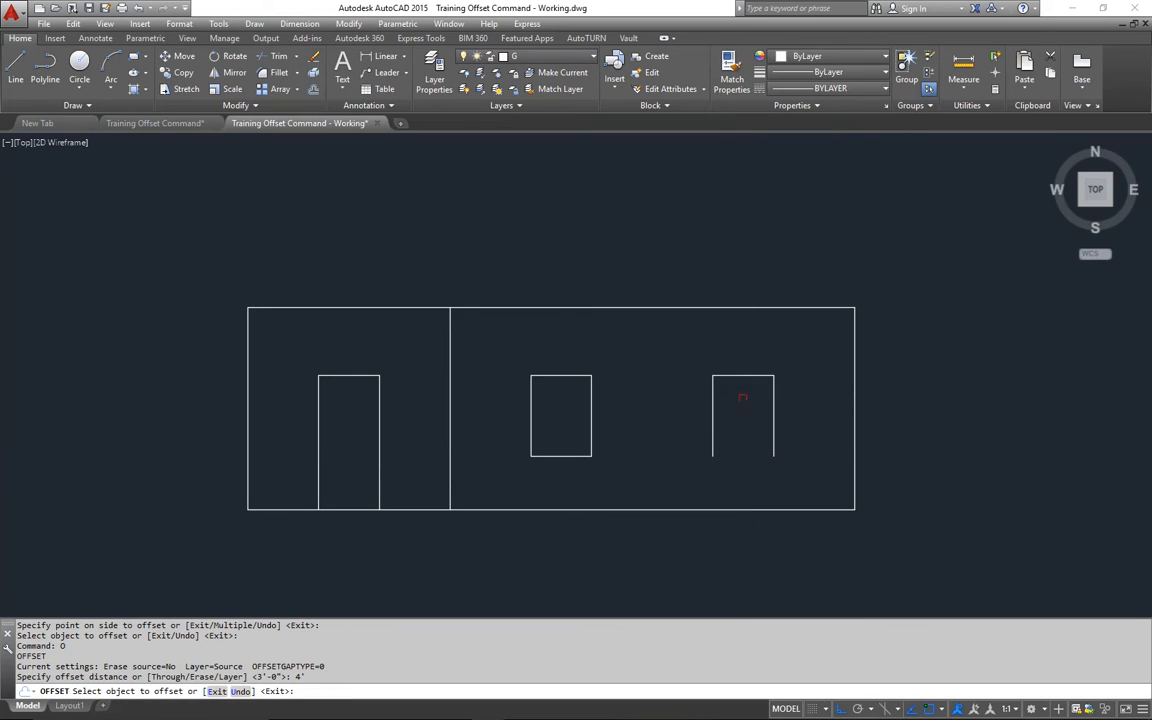
{"action": "left_click", "coordinate": [737, 375]}
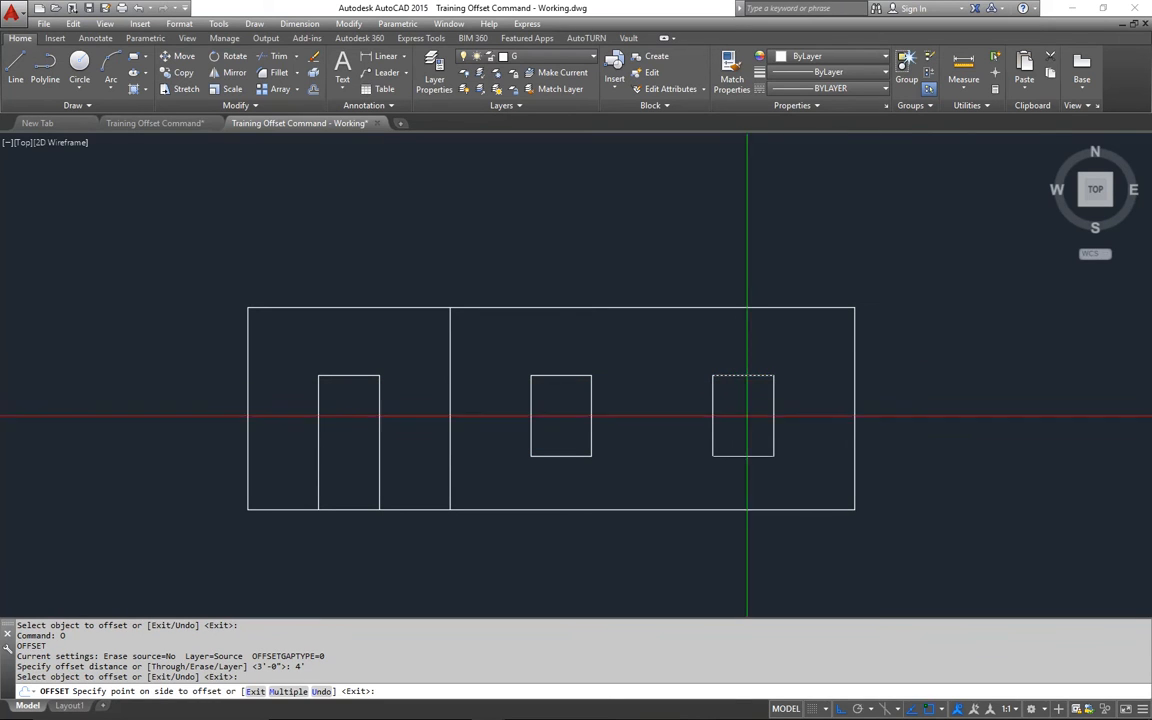
{"action": "left_click", "coordinate": [743, 421]}
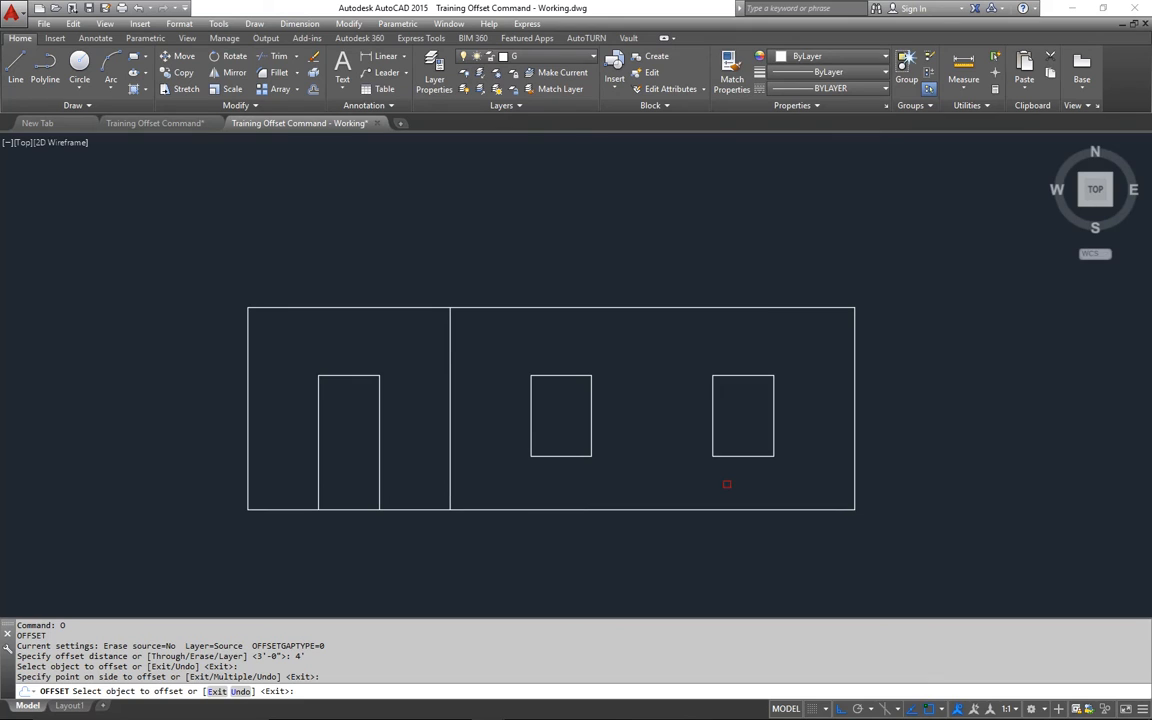
{"action": "key", "text": "Return"}
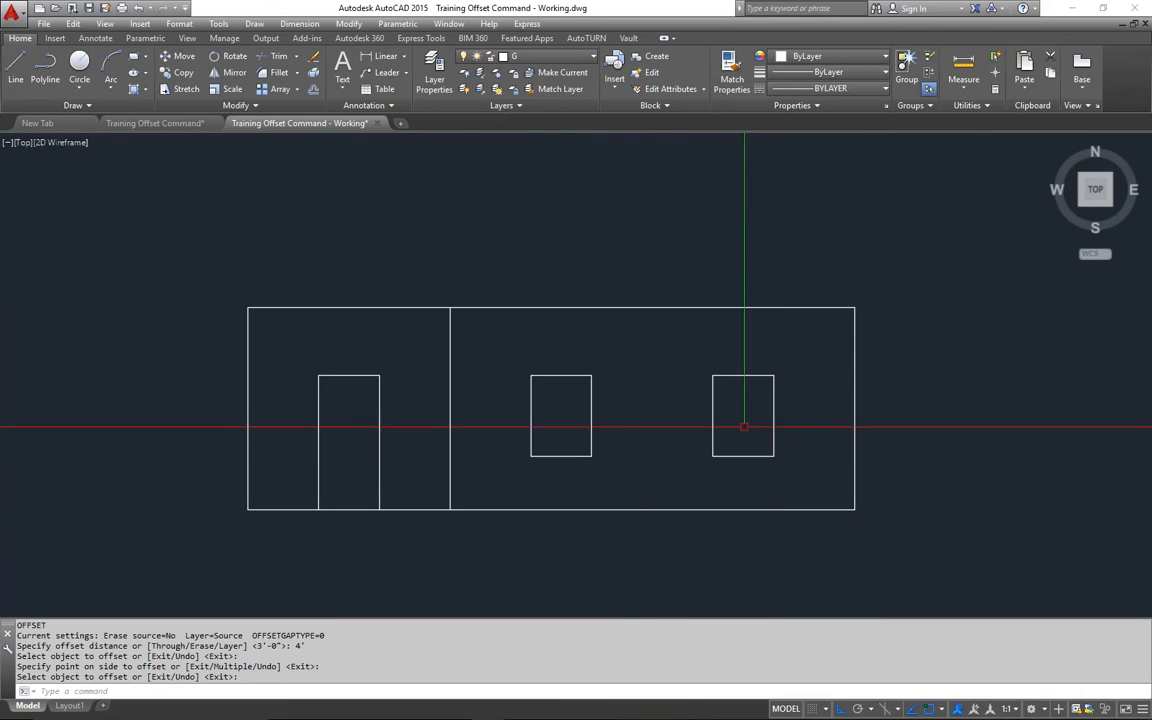
Examine the roof and eave overhang dimensions in the Training Offset Command drawing and return to the working drawing
{"action": "middle_click_drag", "start_coordinate": [671, 402], "coordinate": [669, 424]}
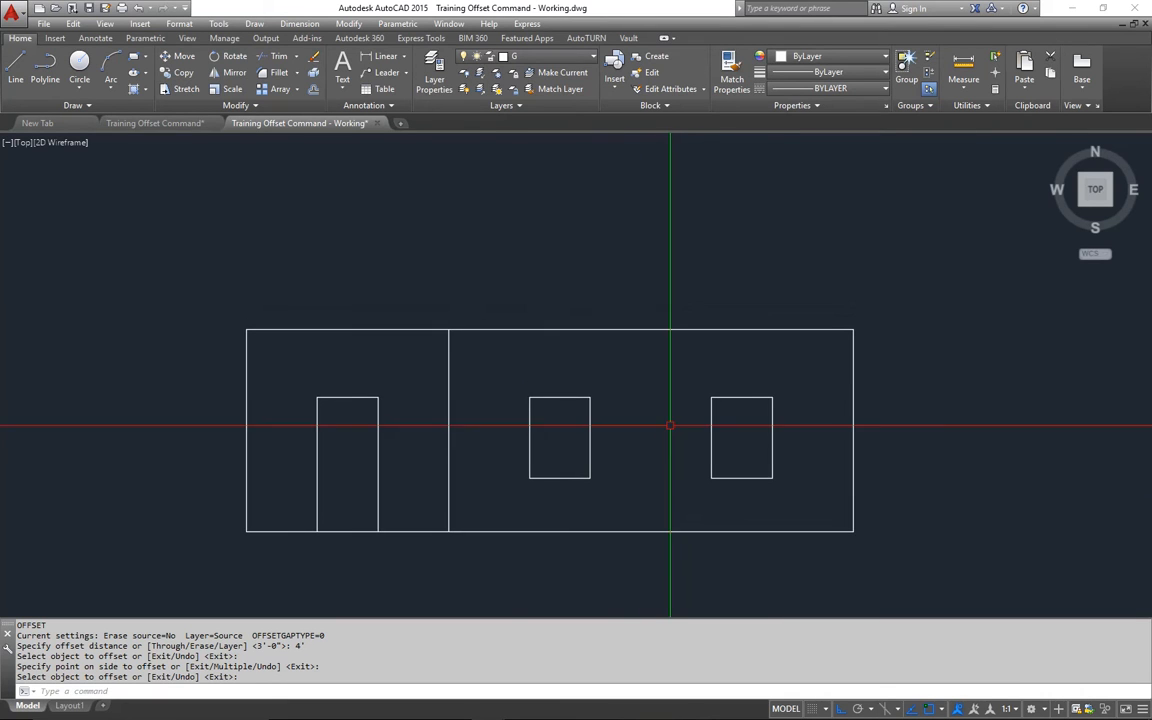
{"action": "left_click", "coordinate": [155, 123]}
{"action": "key", "text": "Escape"}
{"action": "key", "text": "Escape"}
{"action": "key", "text": "Escape"}
{"action": "key", "text": "Escape"}
{"action": "key", "text": "Escape"}
{"action": "key", "text": "Escape"}
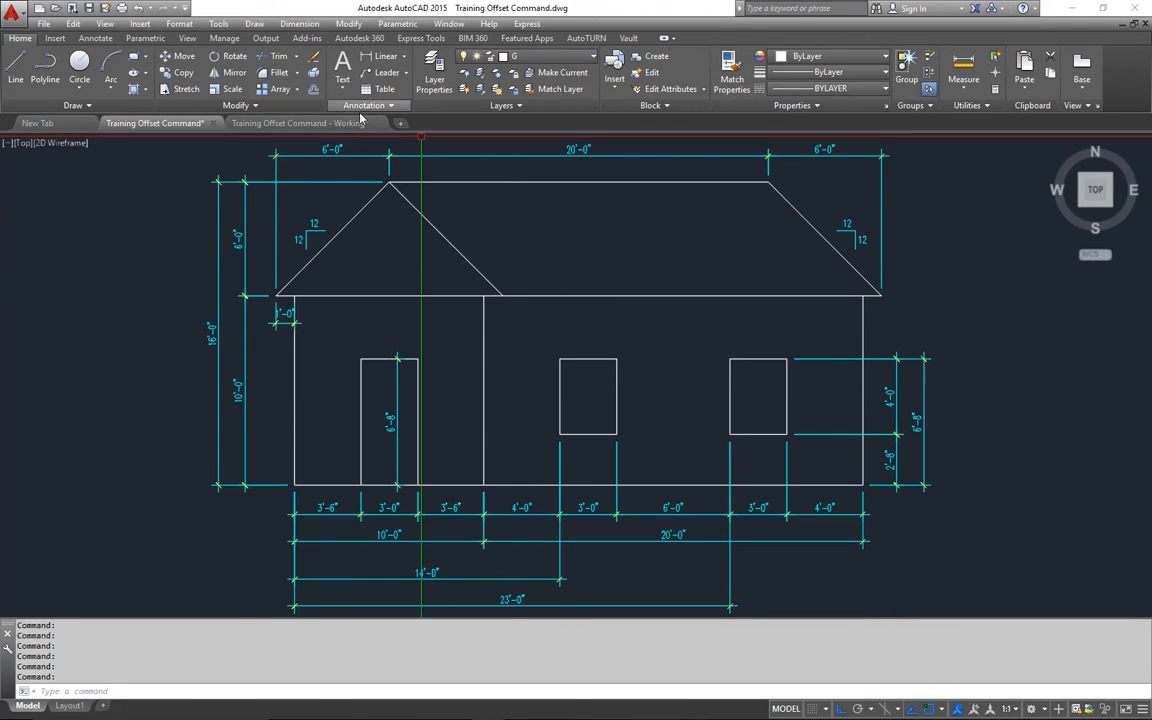
{"action": "left_click", "coordinate": [310, 122]}
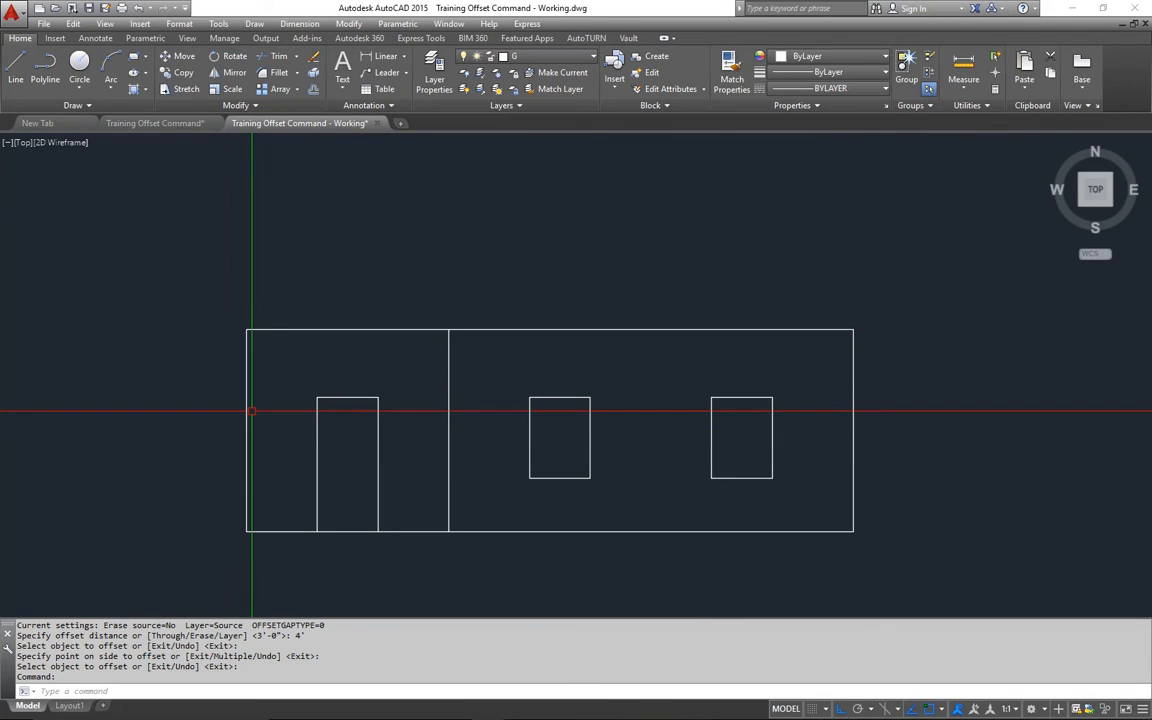
Draw a 12" horizontal eave line outward to the left from the top corner of the left exterior wall
{"action": "type", "text": "L"}
{"action": "key", "text": "Return"}
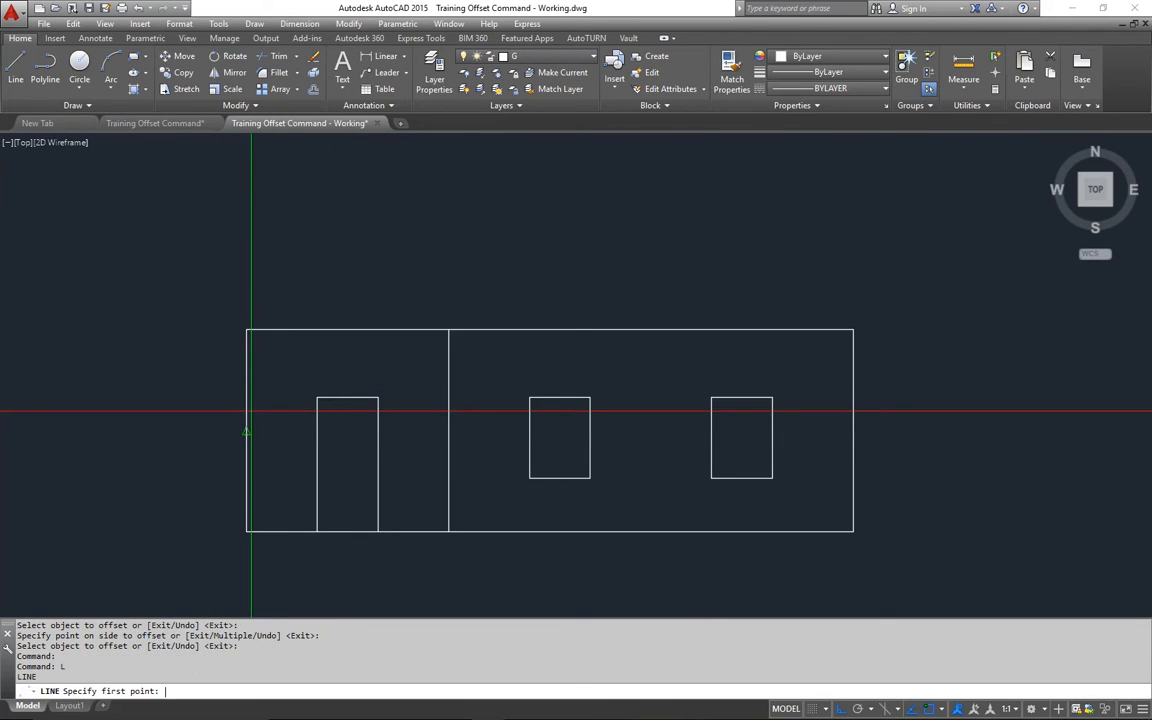
{"action": "left_click", "coordinate": [249, 330]}
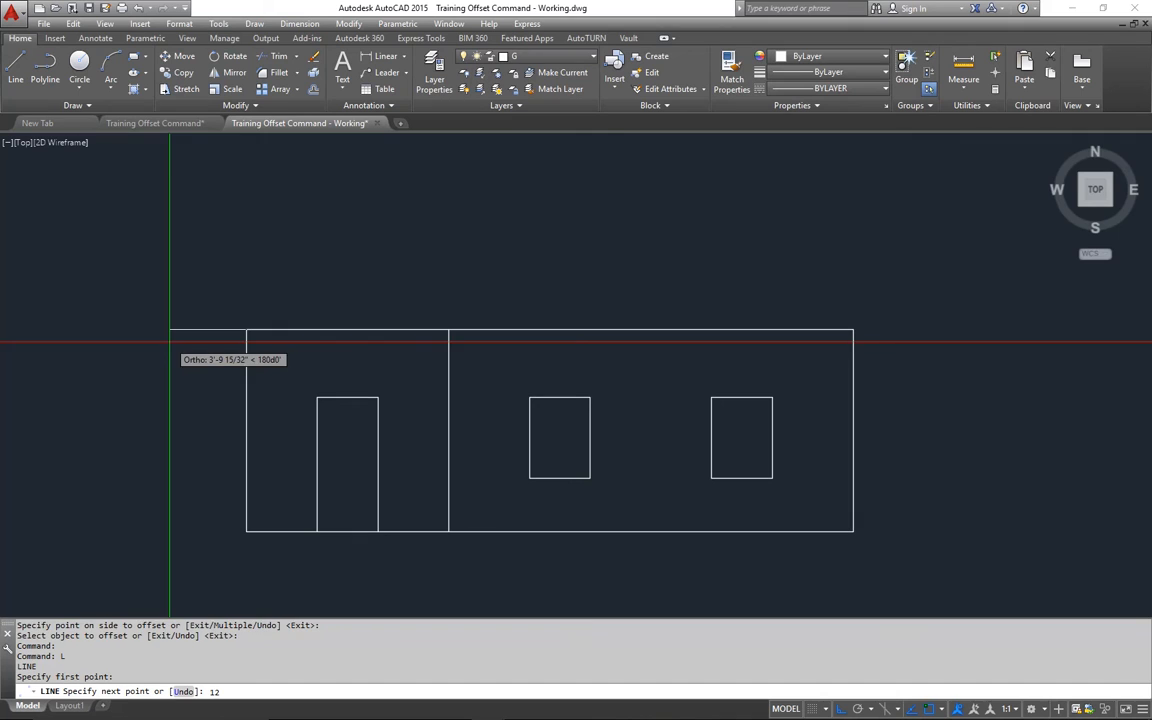
{"action": "key", "text": "Return"}
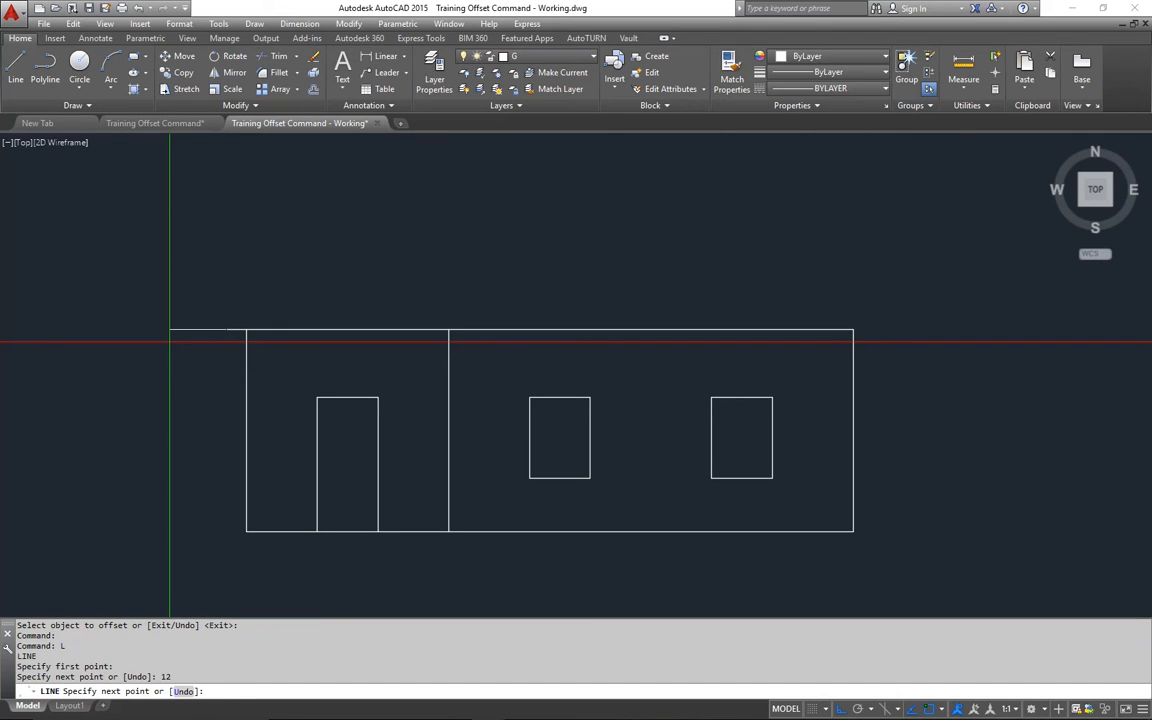
{"action": "key", "text": "Return"}
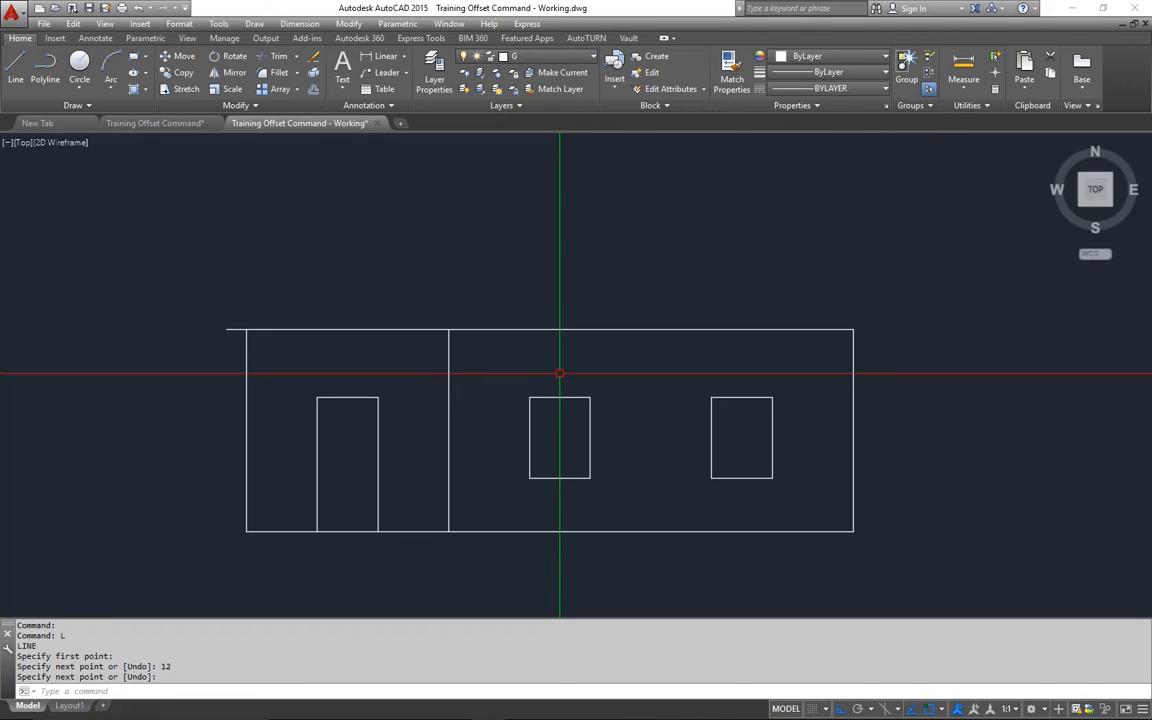
Draw a 12" horizontal eave line outward to the right from the top corner of the right exterior wall
{"action": "key", "text": "Return"}
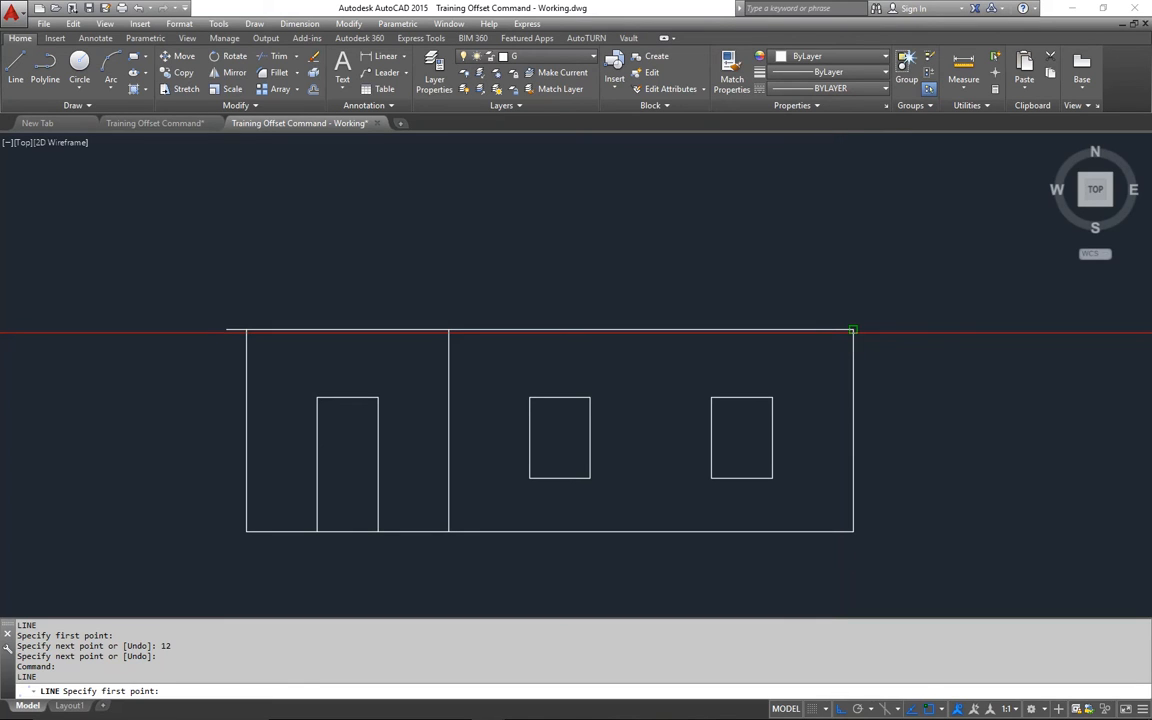
{"action": "left_click", "coordinate": [851, 331]}
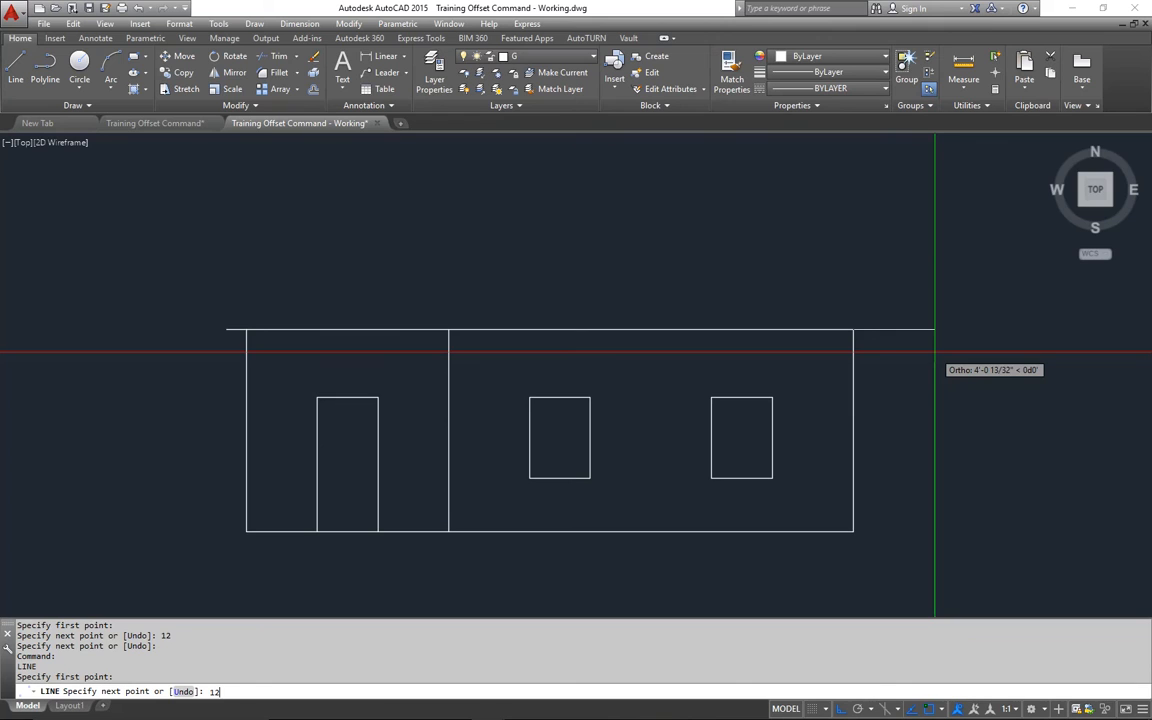
{"action": "key", "text": "Return"}
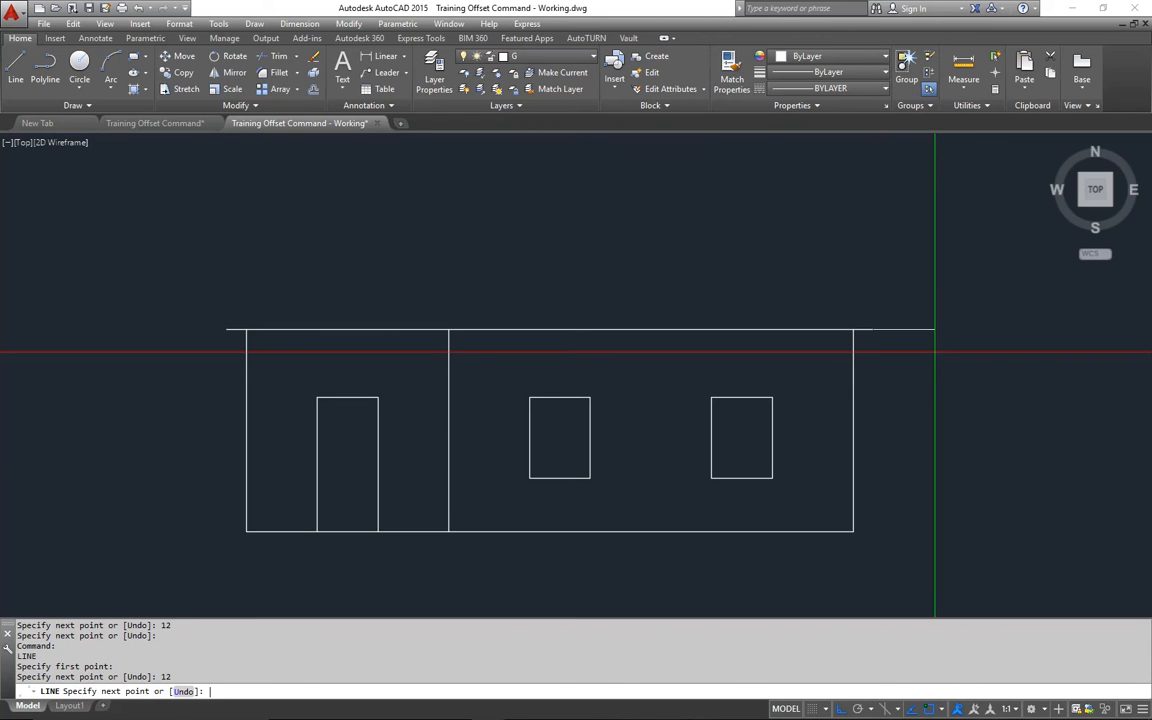
{"action": "key", "text": "Return"}
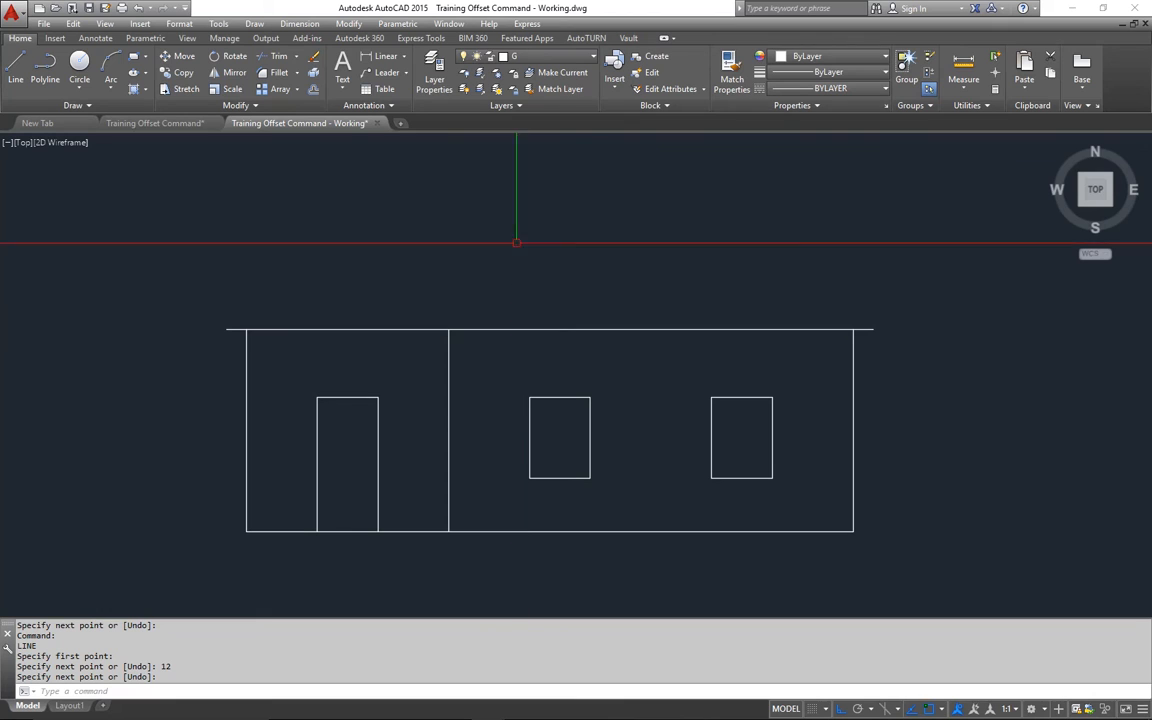
Check the roof in Training Offset Command and draw the gable in the working drawing from the left eave end through @6',6' and @6',-6'
{"action": "left_click", "coordinate": [175, 124]}
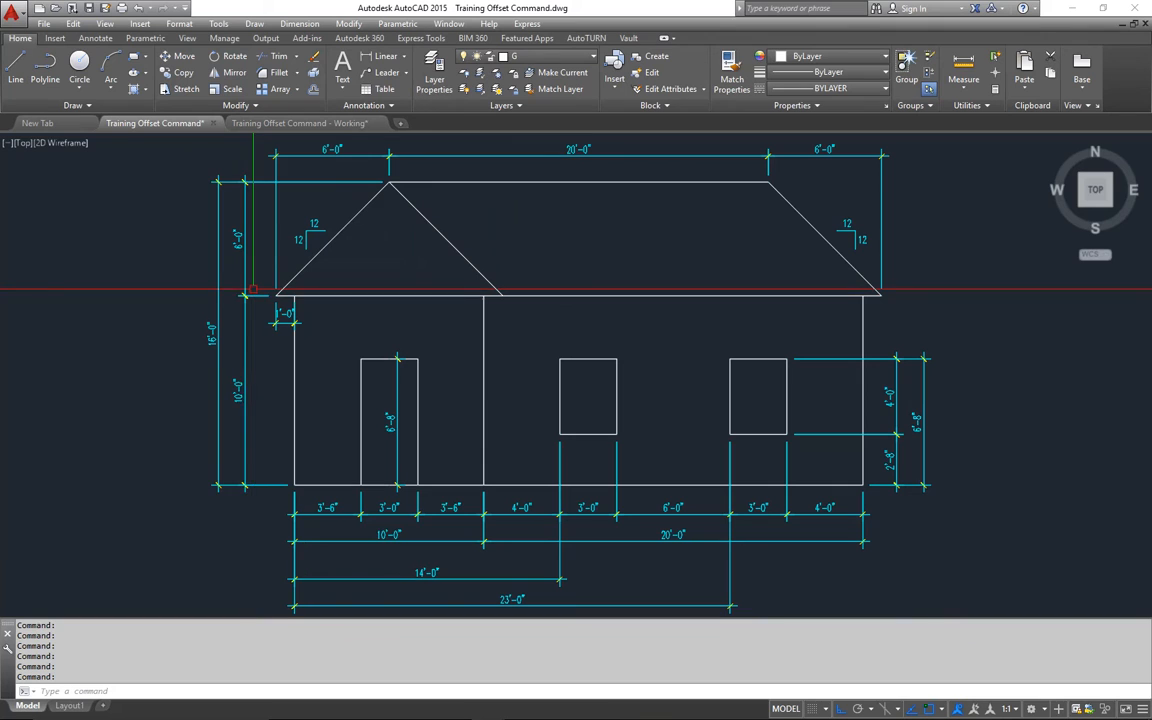
{"action": "left_click", "coordinate": [331, 124]}
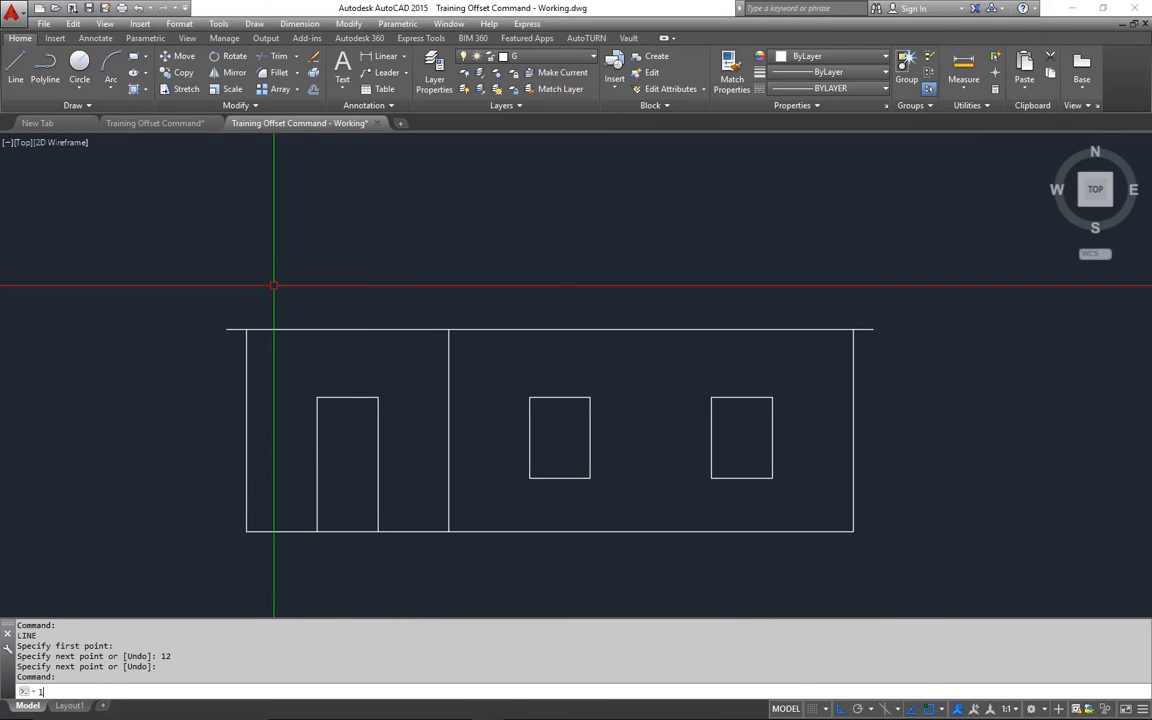
{"action": "type", "text": "l"}
{"action": "key", "text": "Return"}
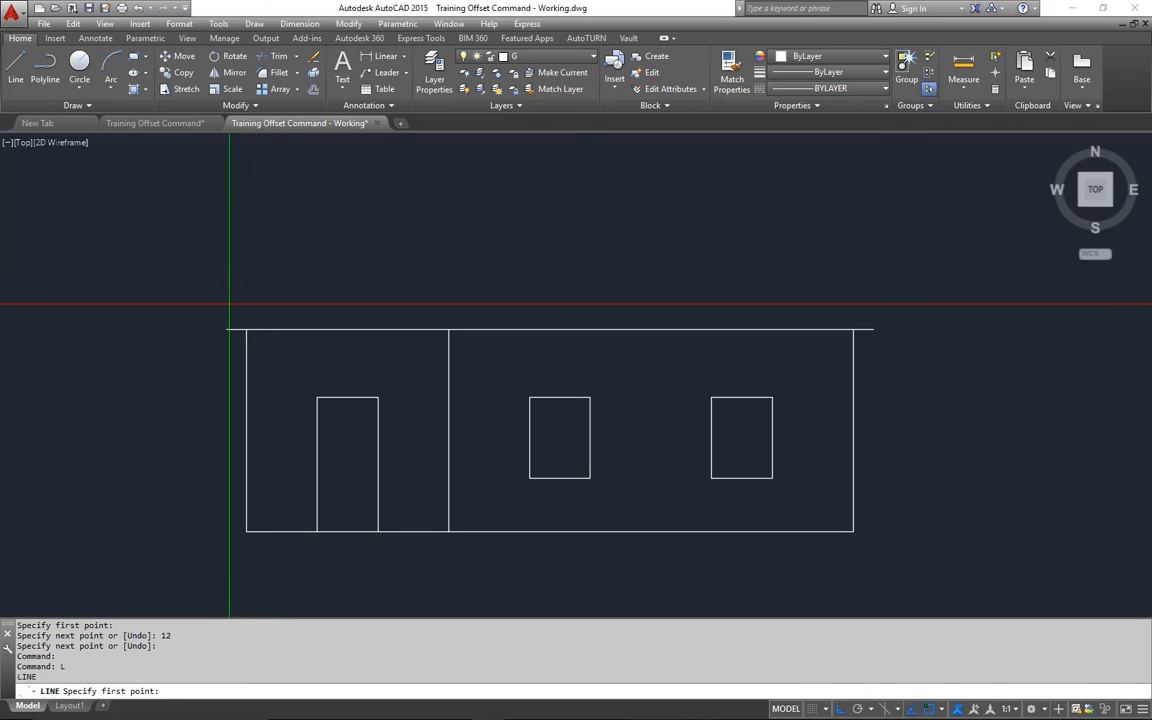
{"action": "left_click", "coordinate": [226, 329]}
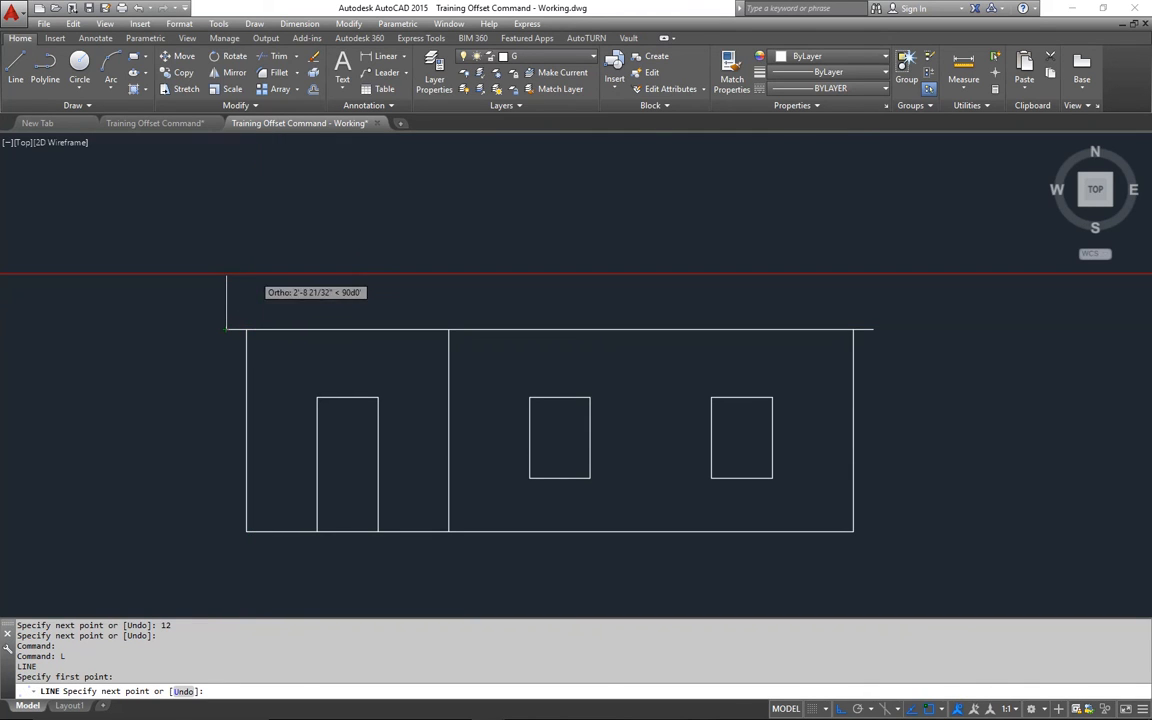
{"action": "type", "text": "@6',6"}
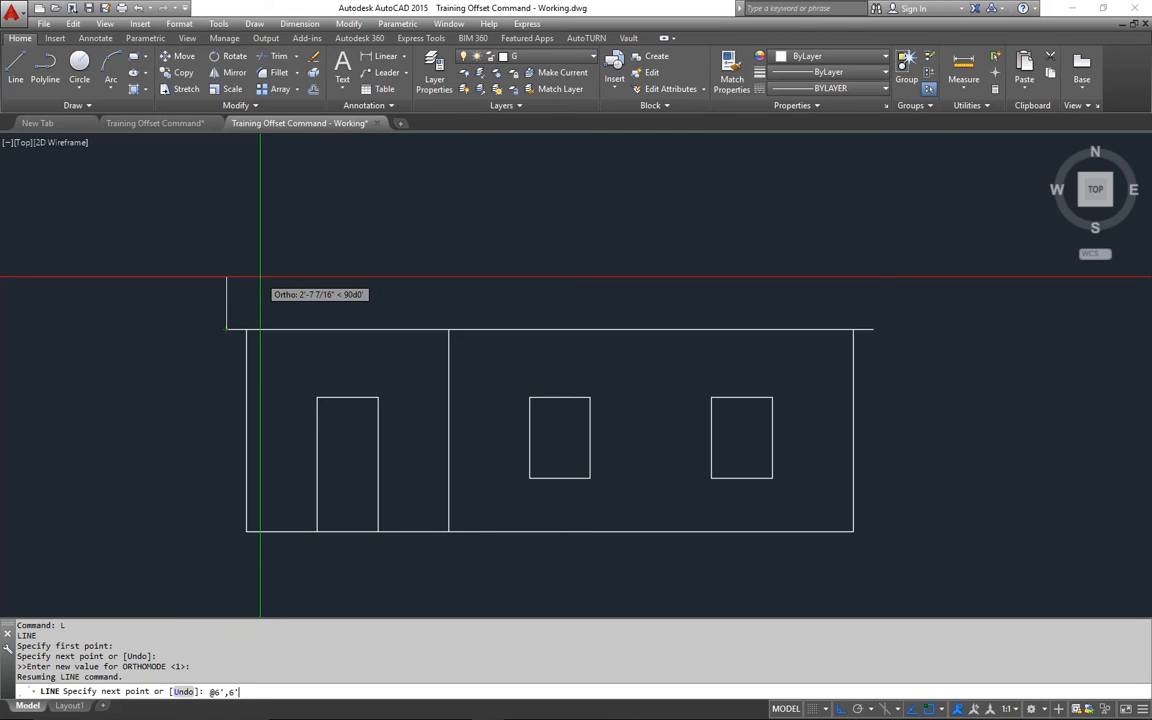
{"action": "key", "text": "Return"}
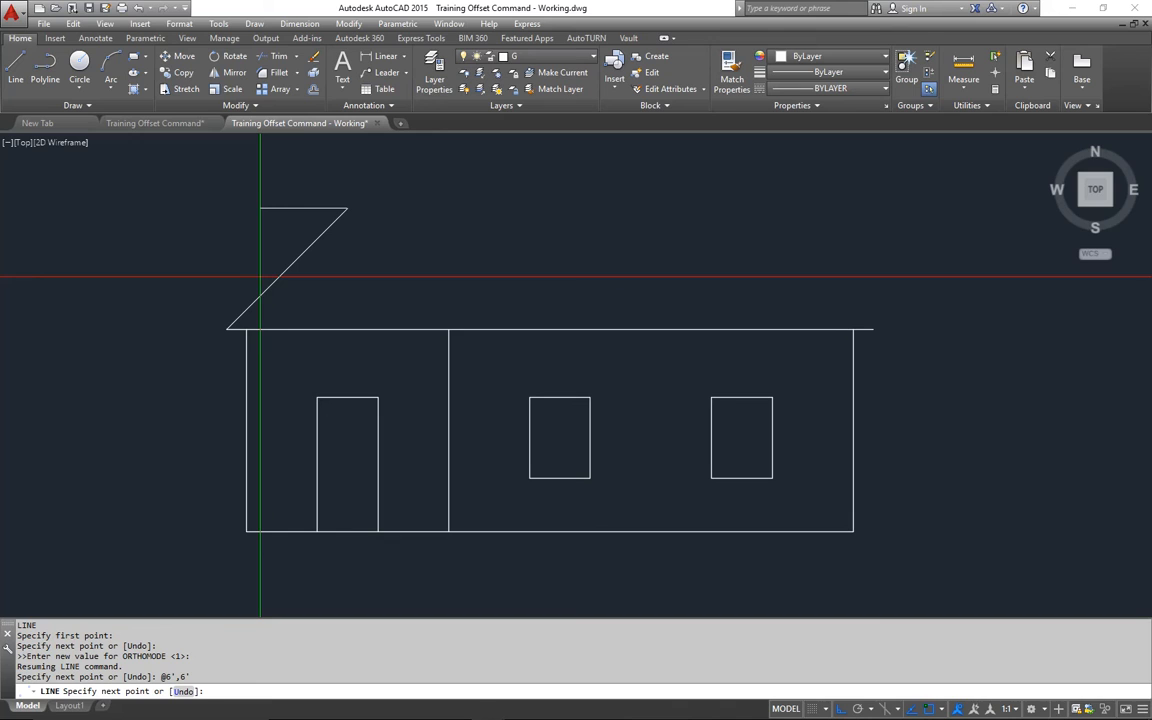
{"action": "type", "text": "@6',-6"}
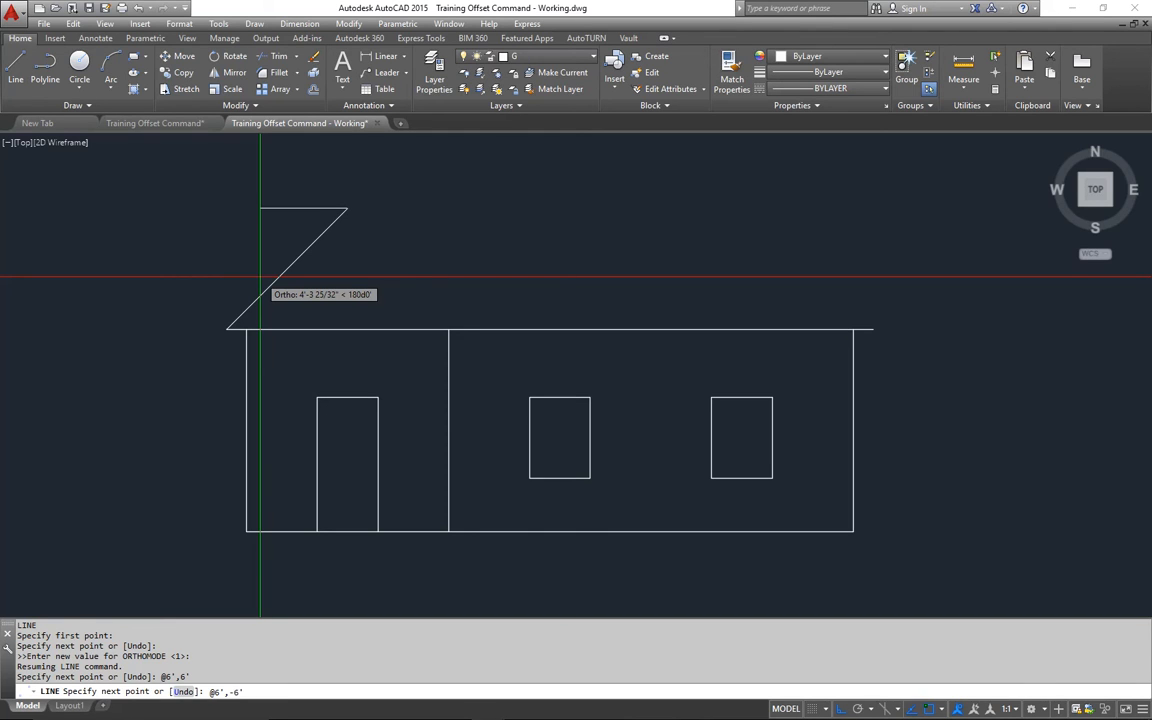
{"action": "key", "text": "Return"}
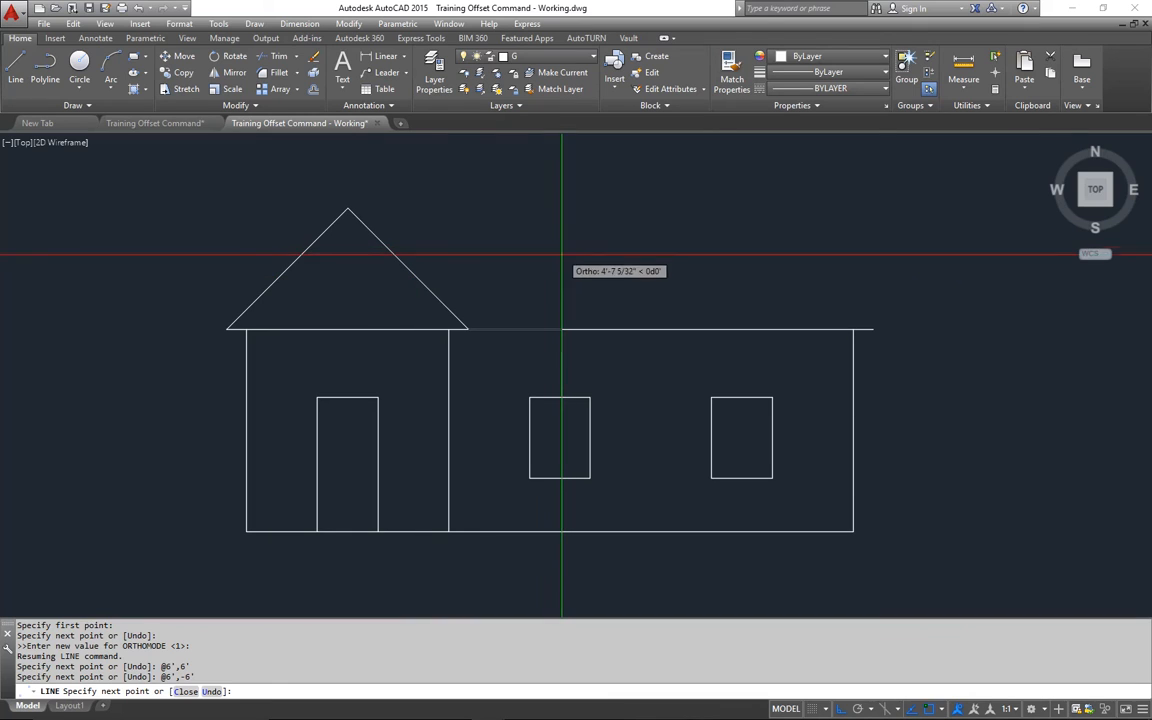
{"action": "key", "text": "Return"}
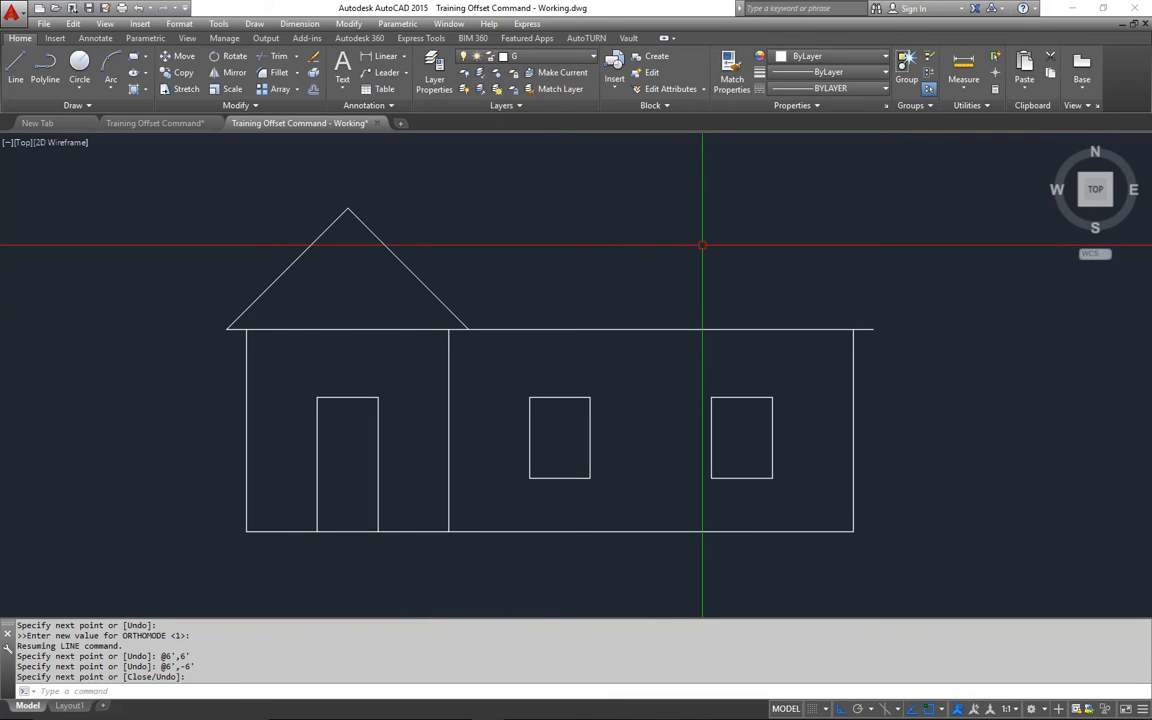
Draw the right roof slope from the right eave end to @-6',6' and continue the line to the gable's peak as the ridge
{"action": "key", "text": "Return"}
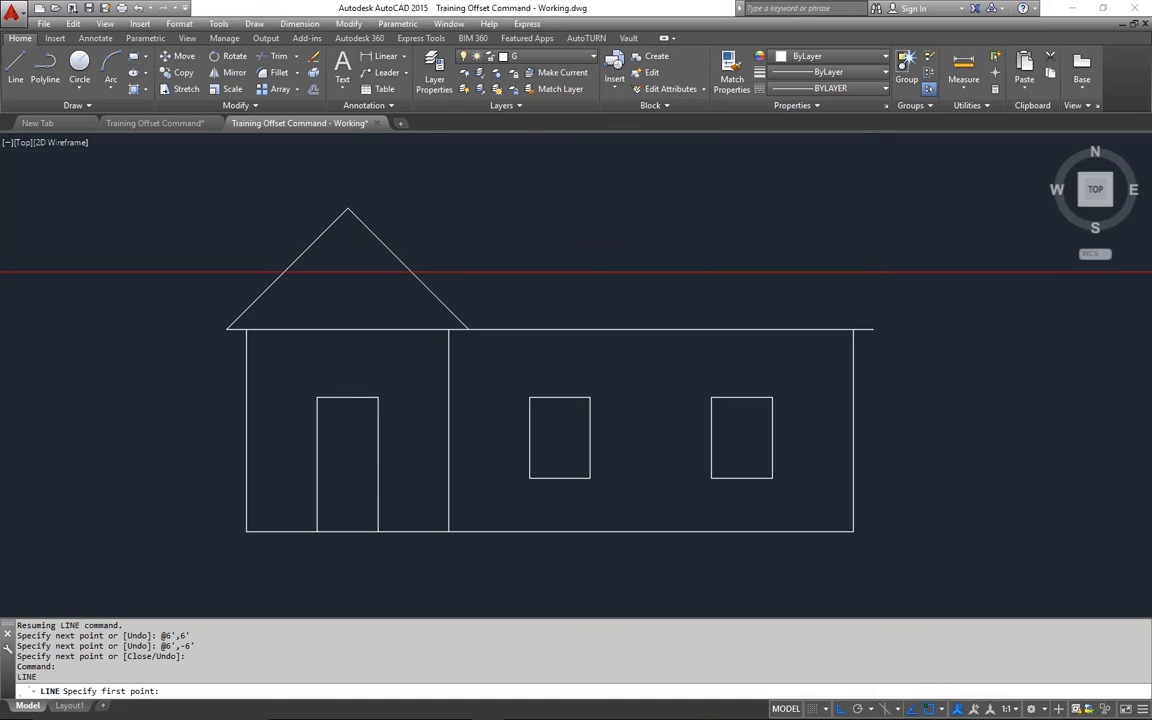
{"action": "left_click", "coordinate": [873, 329]}
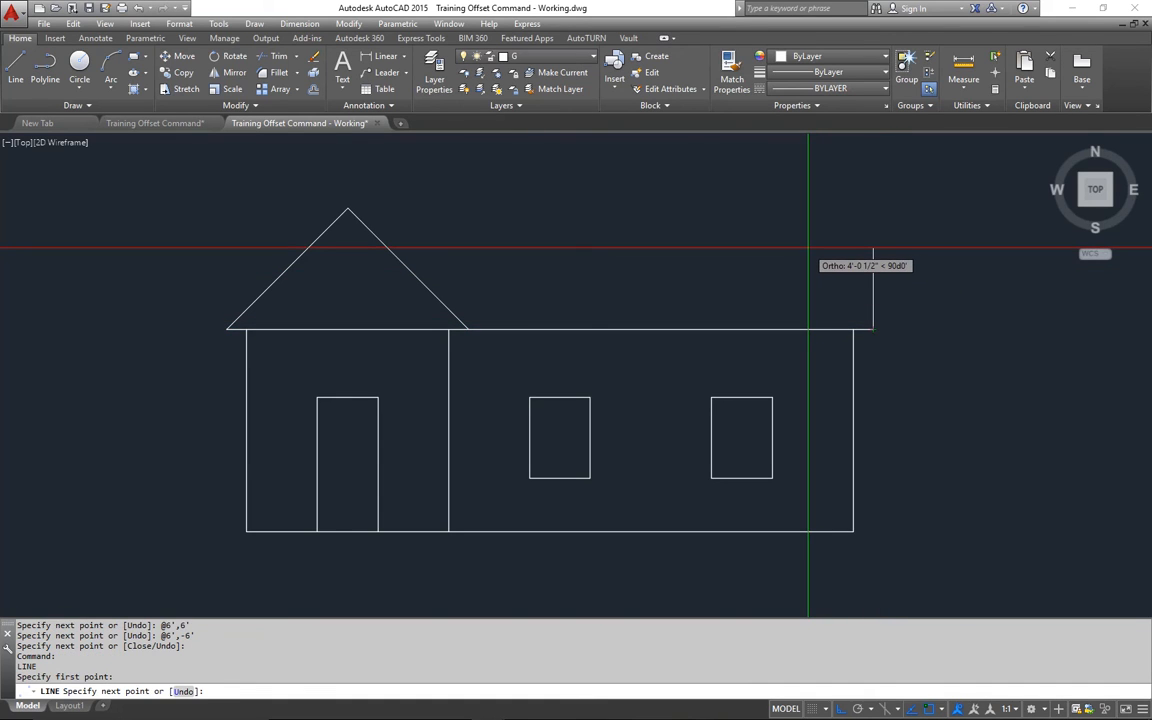
{"action": "type", "text": "@"}
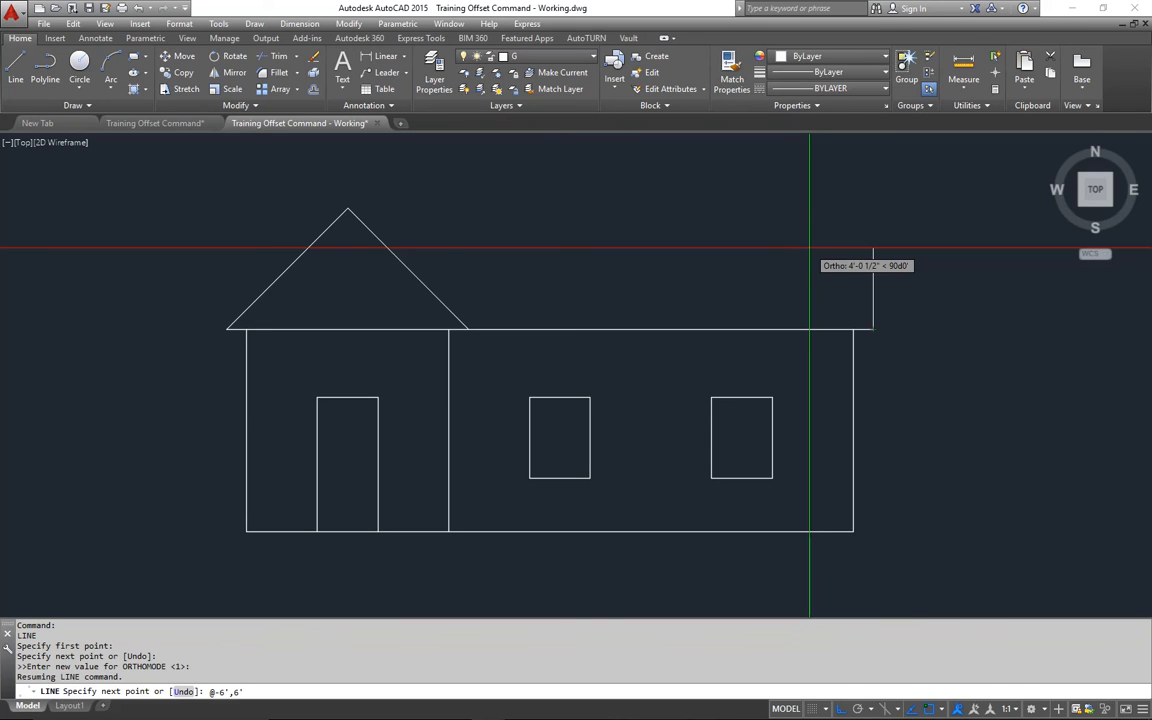
{"action": "type", "text": "-6',6'"}
{"action": "key", "text": "Return"}
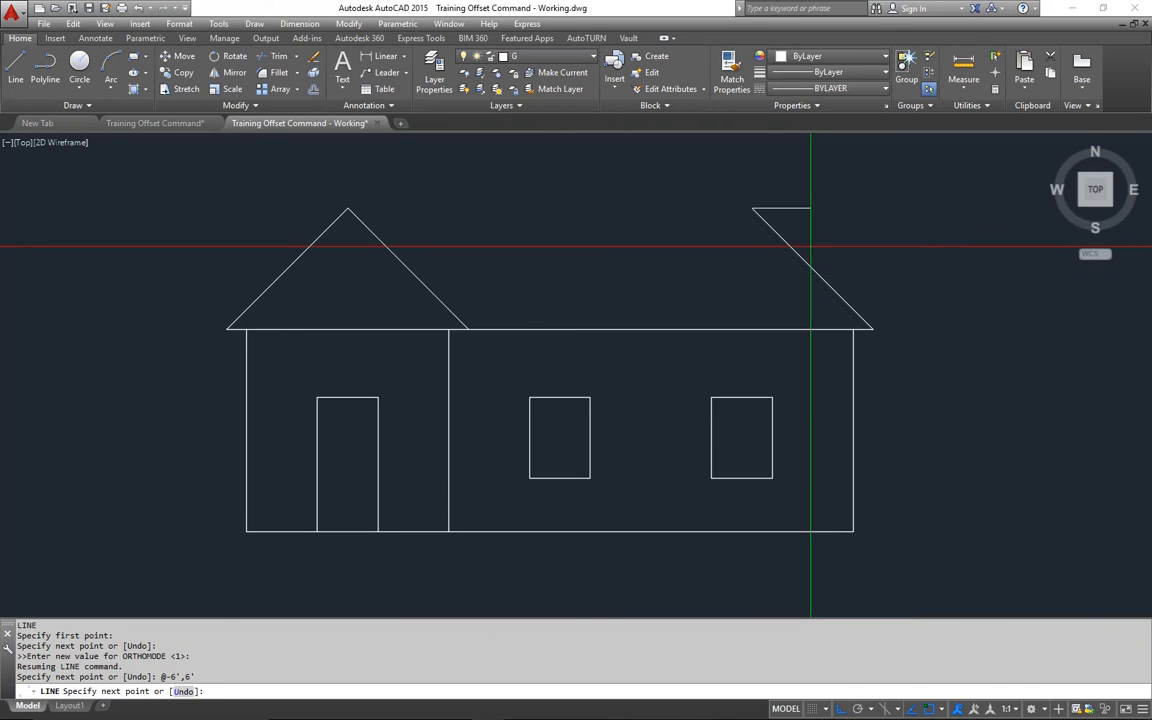
{"action": "left_click", "coordinate": [347, 209]}
{"action": "key", "text": "Return"}
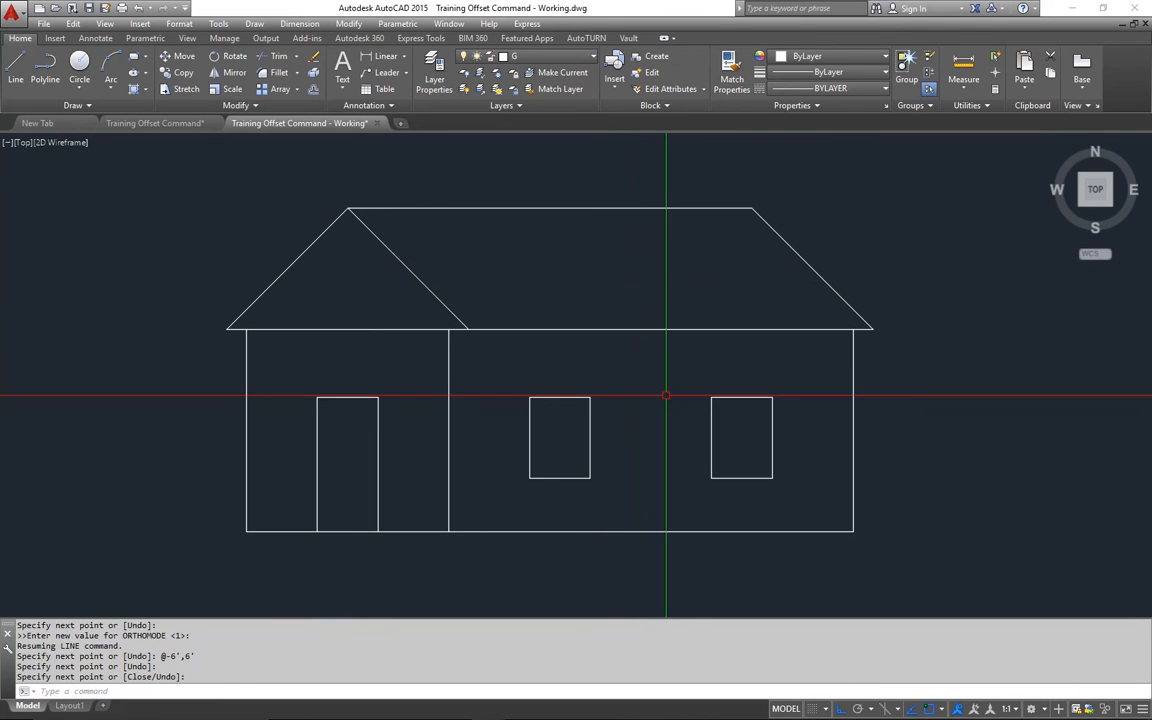